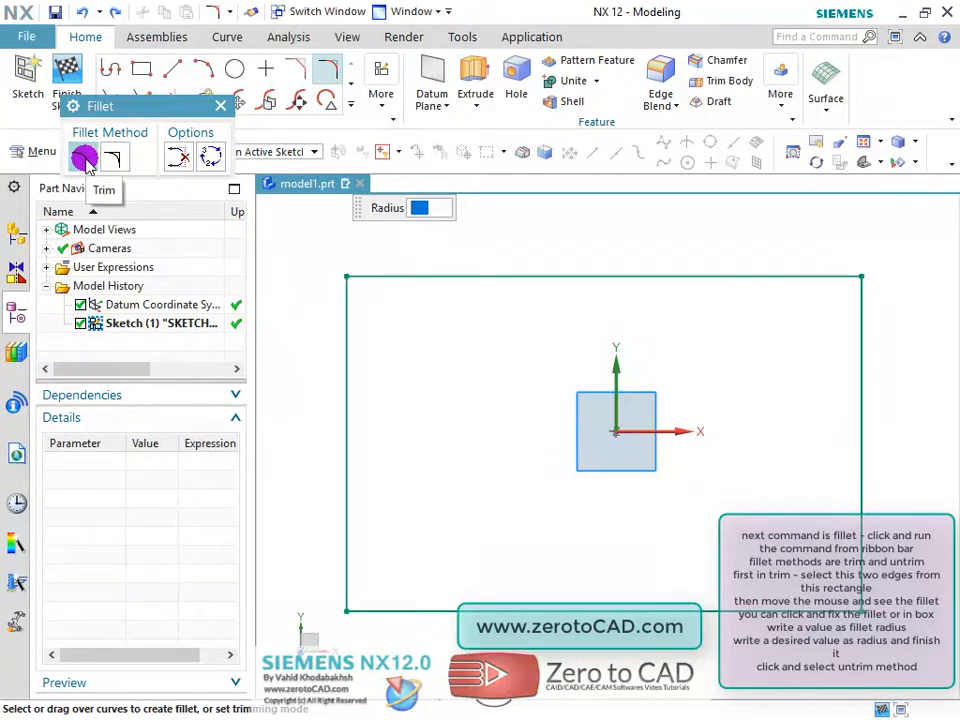
- Fillet the rectangle's upper-left corner using the Trim method with a radius of 80
left_click(84, 158)
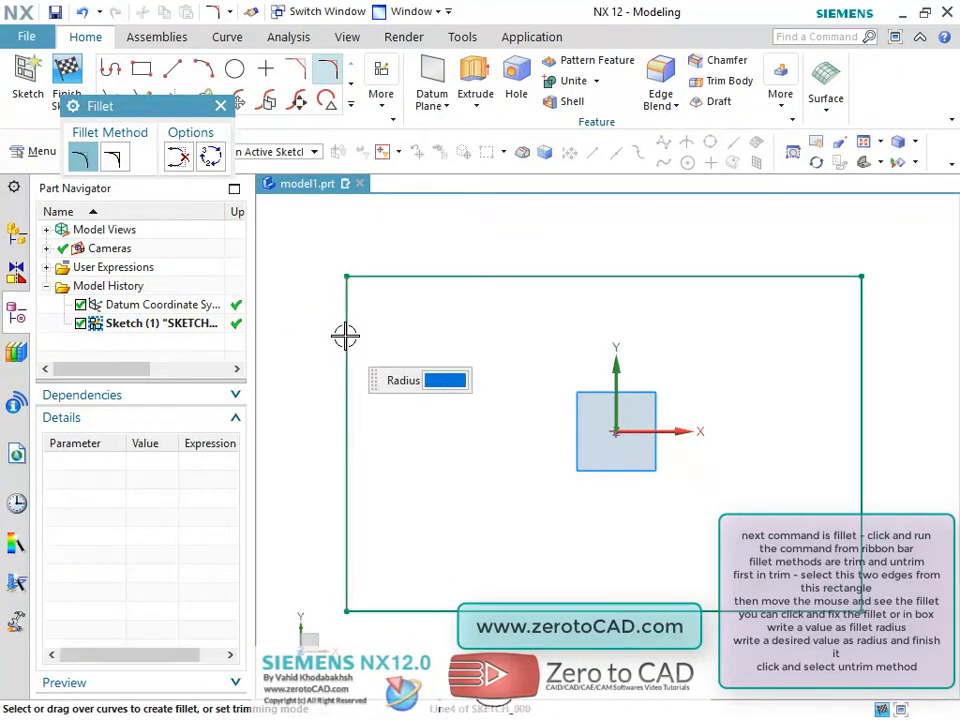
left_click(405, 278)
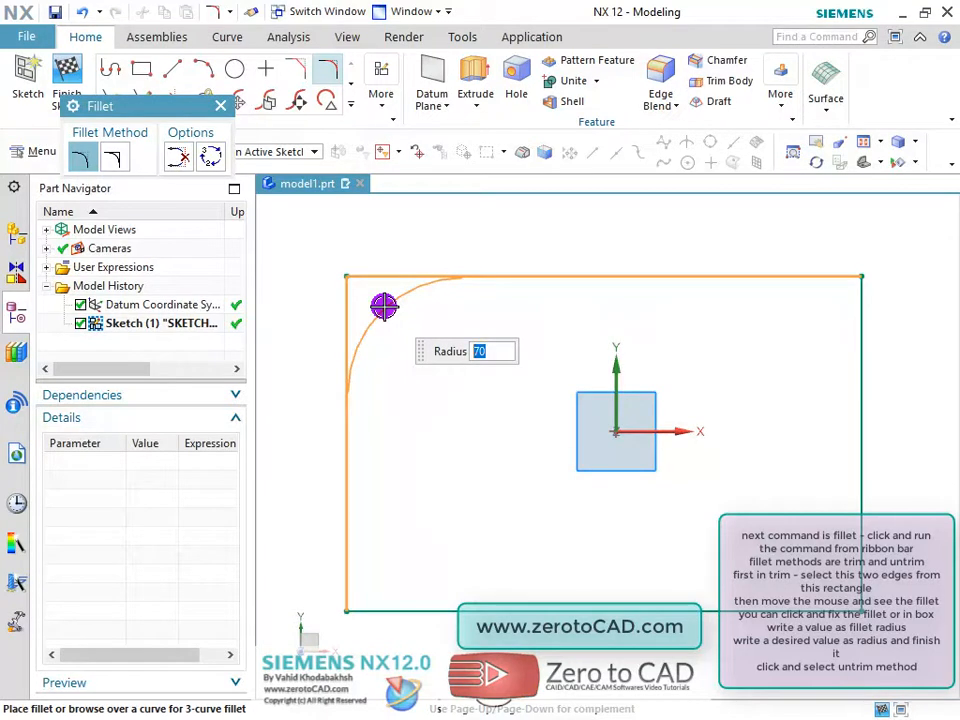
left_click(381, 303)
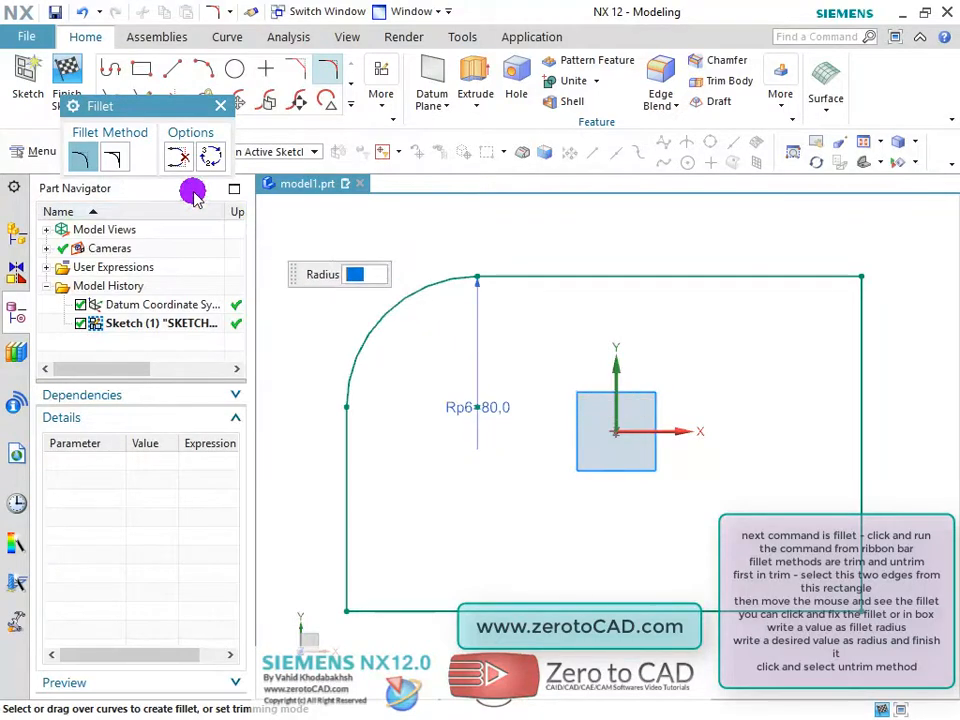
- Fillet the rectangle's upper-right corner using the Untrim method with a radius of 80, and exit the Fillet command
left_click(117, 158)
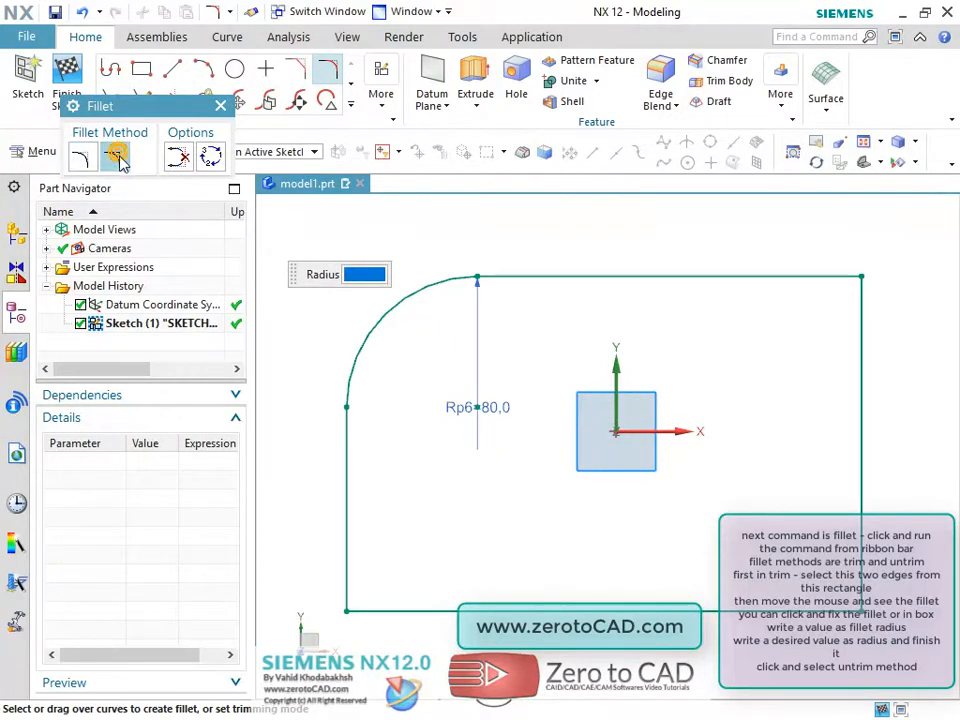
left_click(772, 279)
left_click(860, 379)
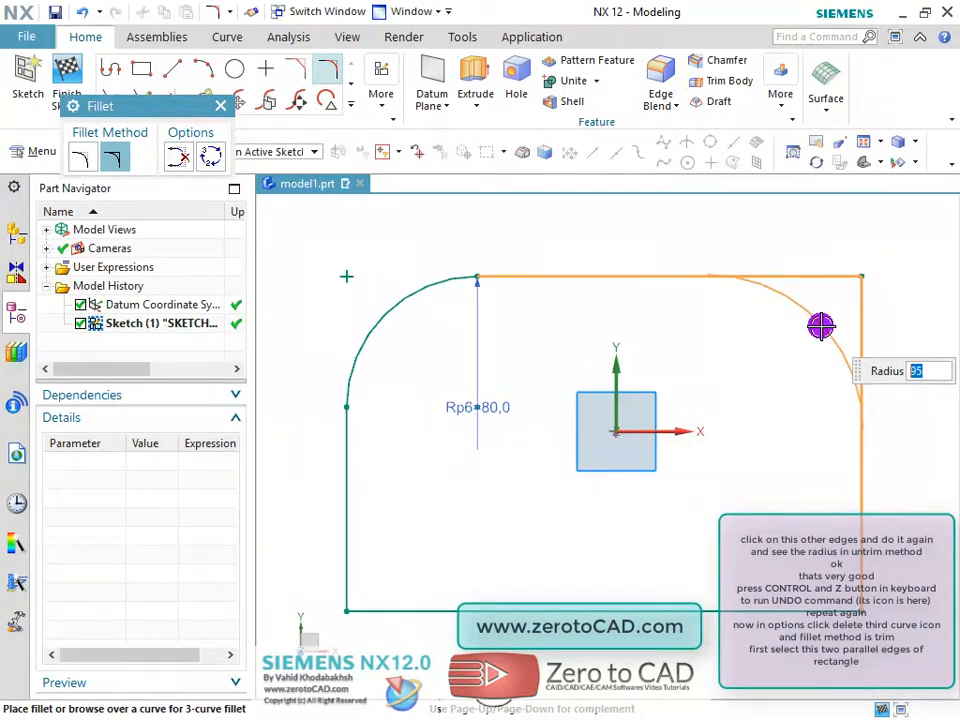
type("80")
key("Return")
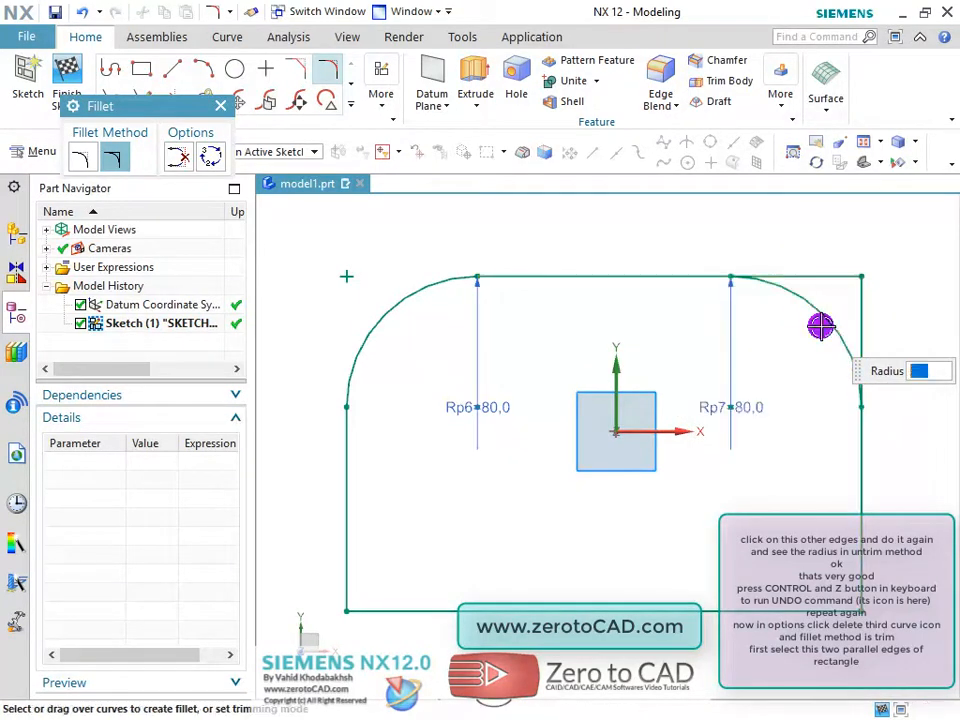
scroll(724, 394, "down", 1)
scroll(796, 411, "up", 1)
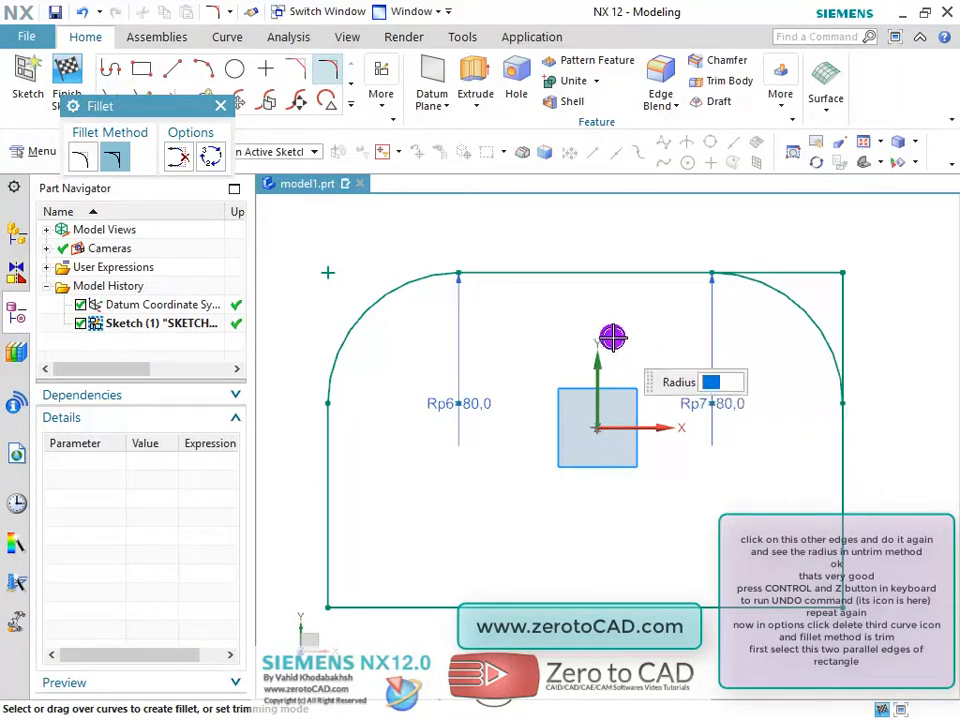
key("Escape")
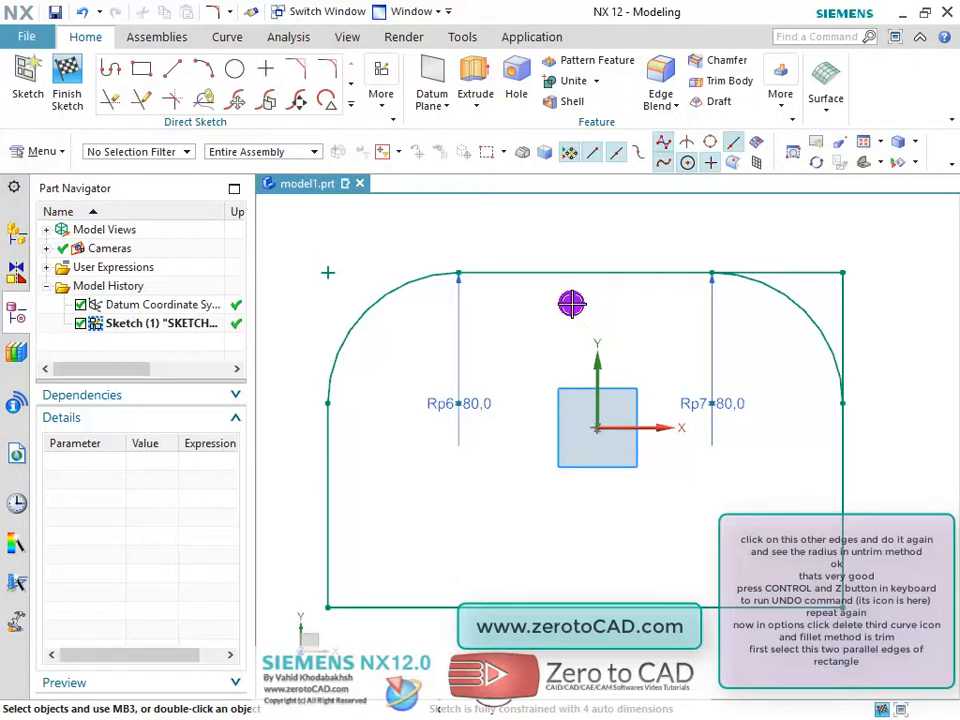
- Undo both corner fillets to restore the full rectangle
left_click(83, 13)
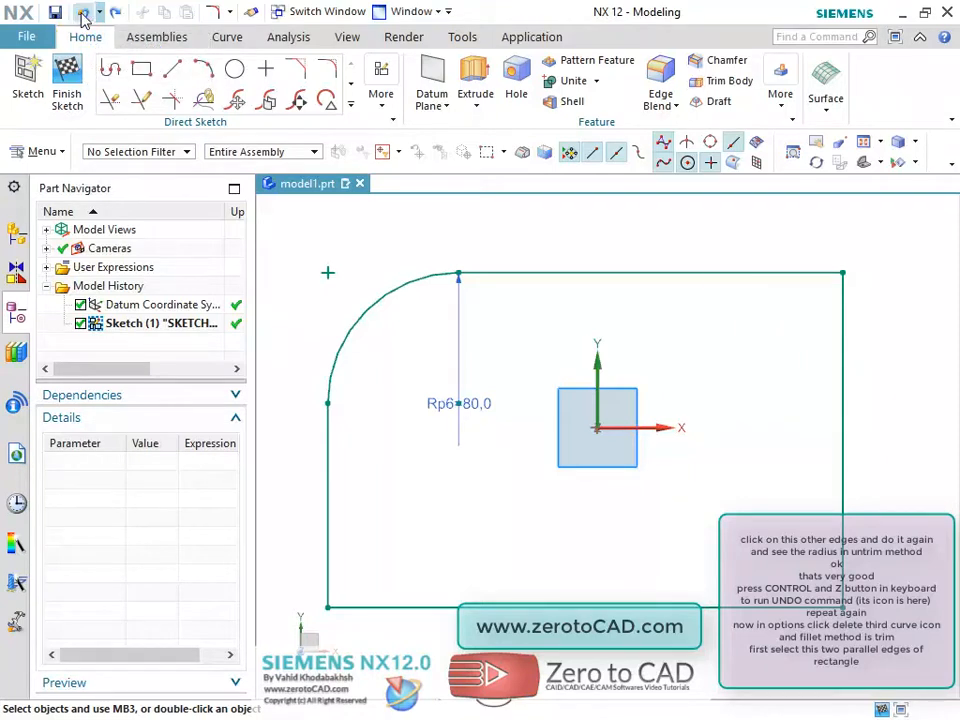
left_click(83, 13)
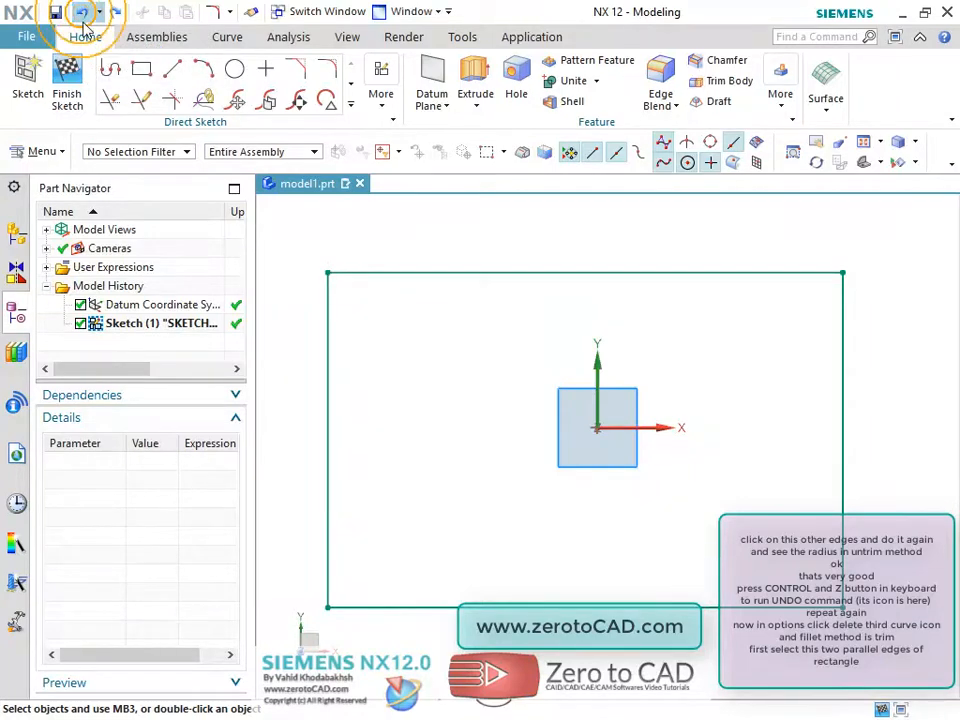
- Create a trimmed fillet between the two horizontal edges, tangent to the left edge, with Delete Third Curve enabled, and undo it
left_click(329, 76)
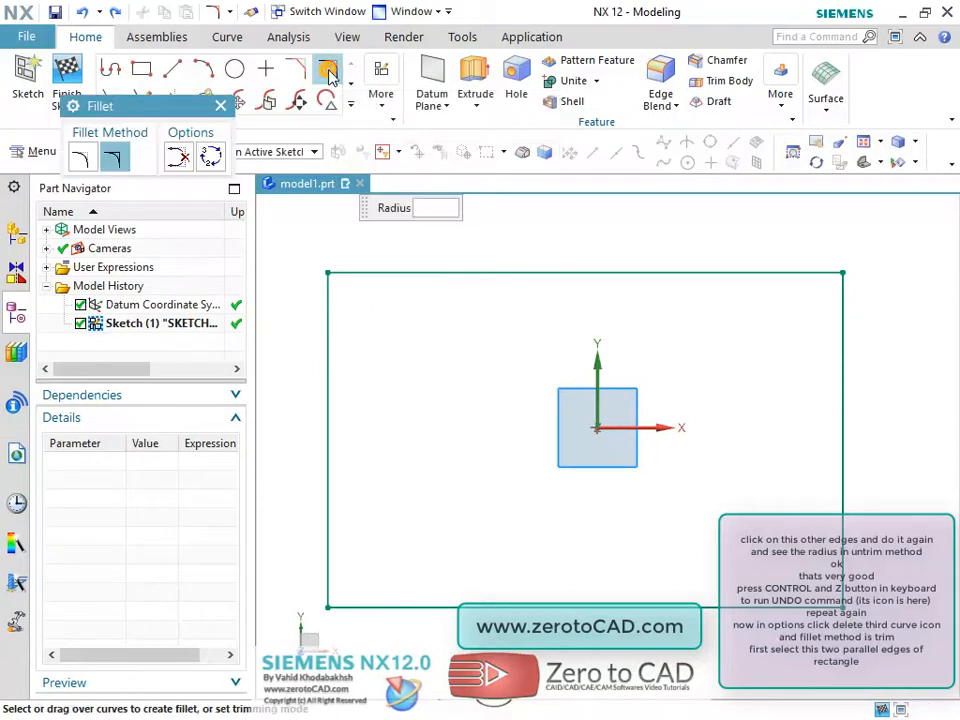
left_click(178, 158)
left_click(90, 160)
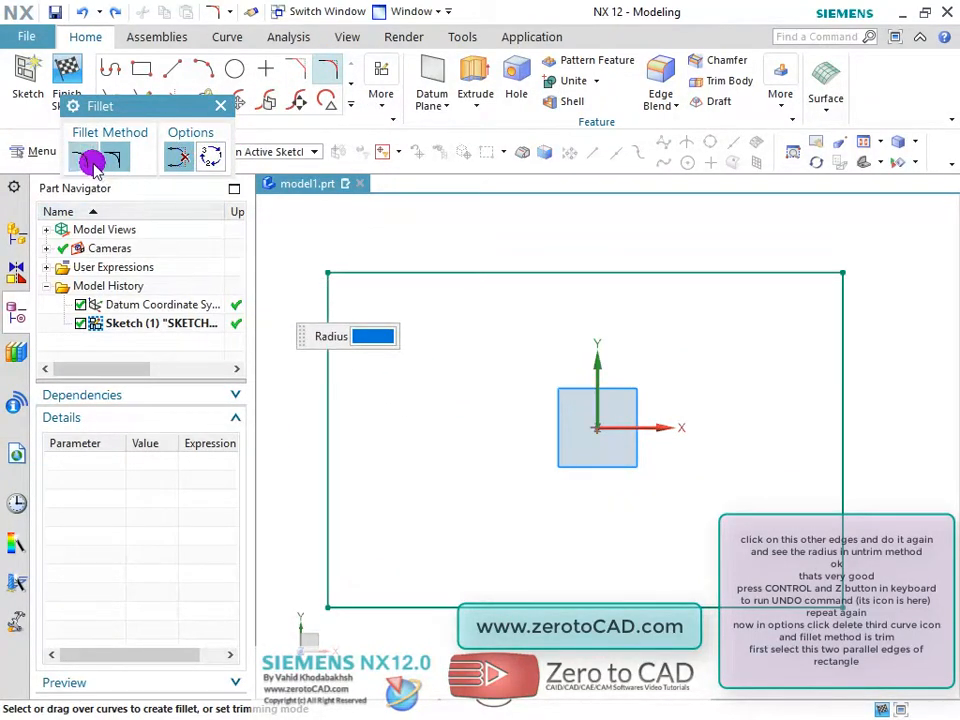
left_click(401, 276)
left_click(412, 606)
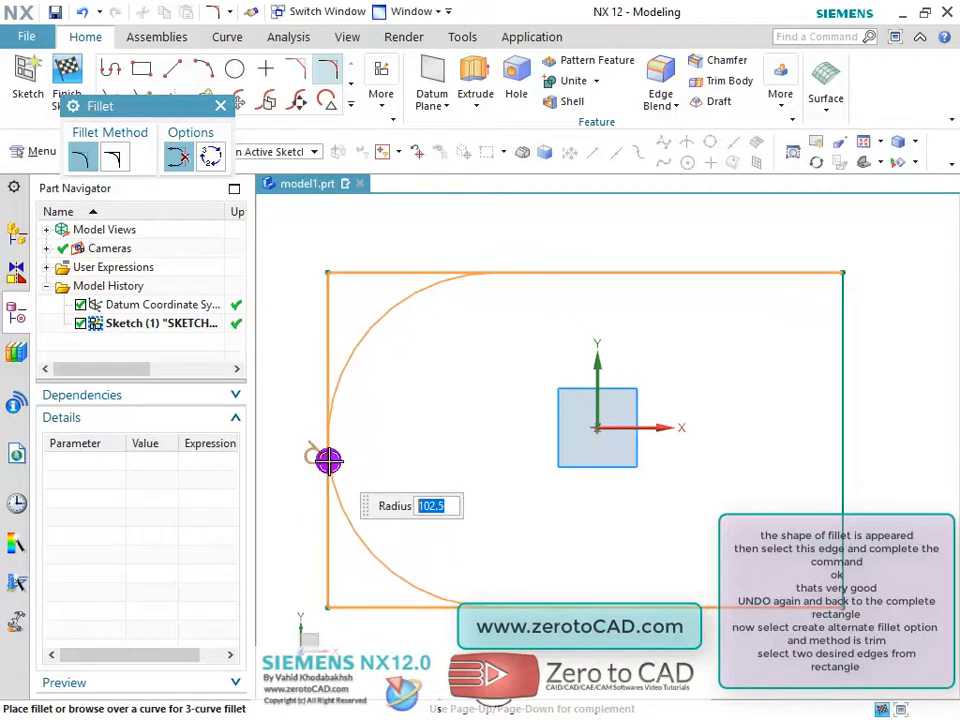
left_click(329, 461)
scroll(480, 377, "down", 1)
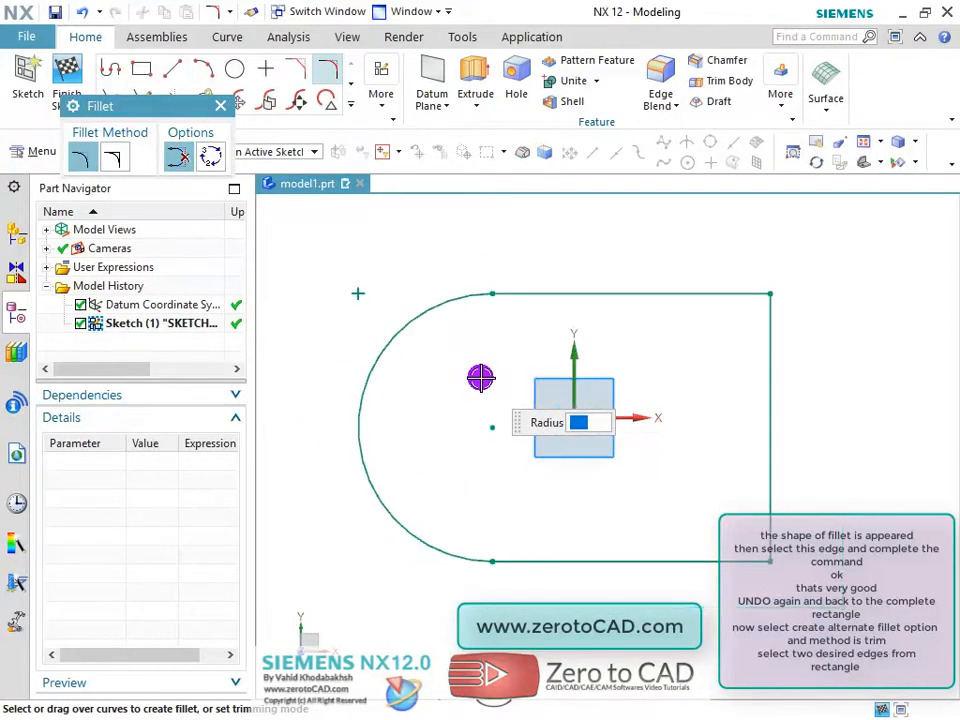
scroll(503, 434, "up", 1)
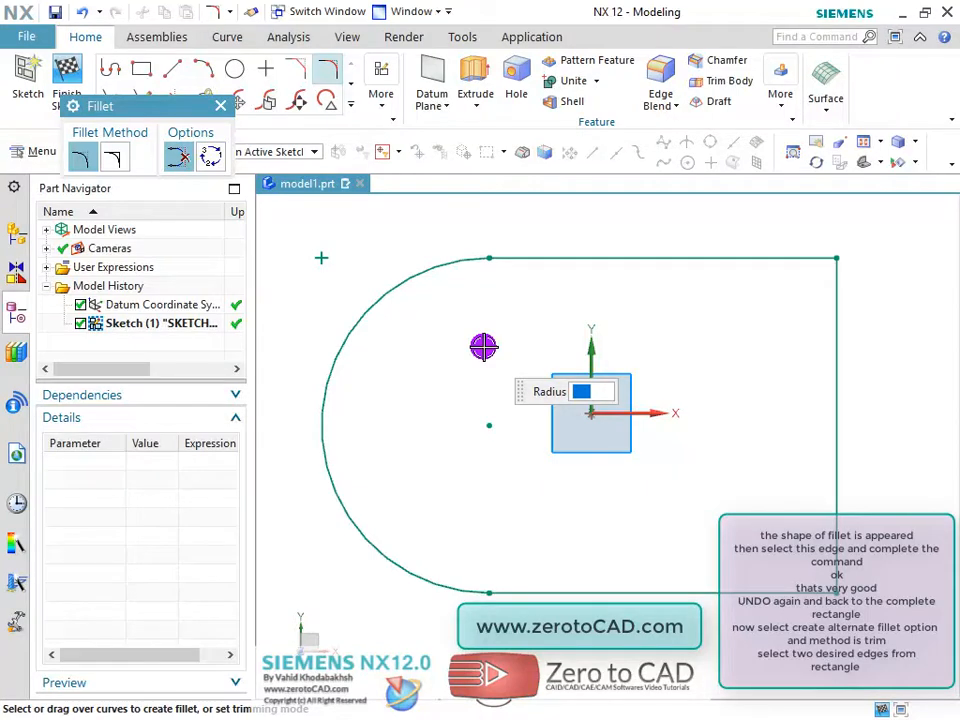
key("ctrl+z")
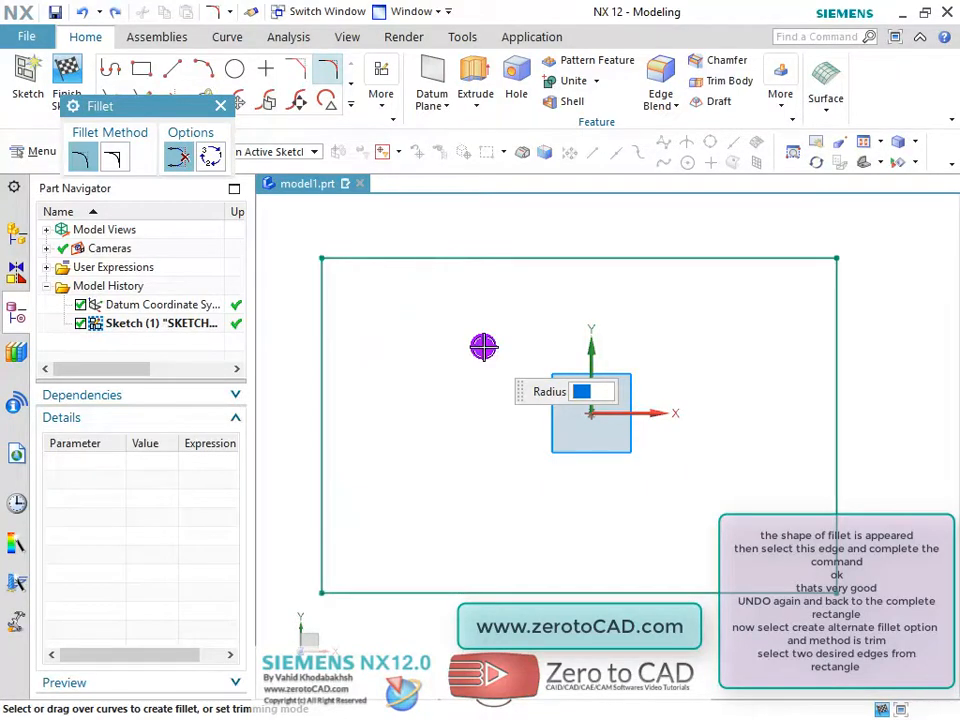
- Create a trimmed alternate fillet between the left and top edges, undo it, and exit the Fillet command
left_click(211, 158)
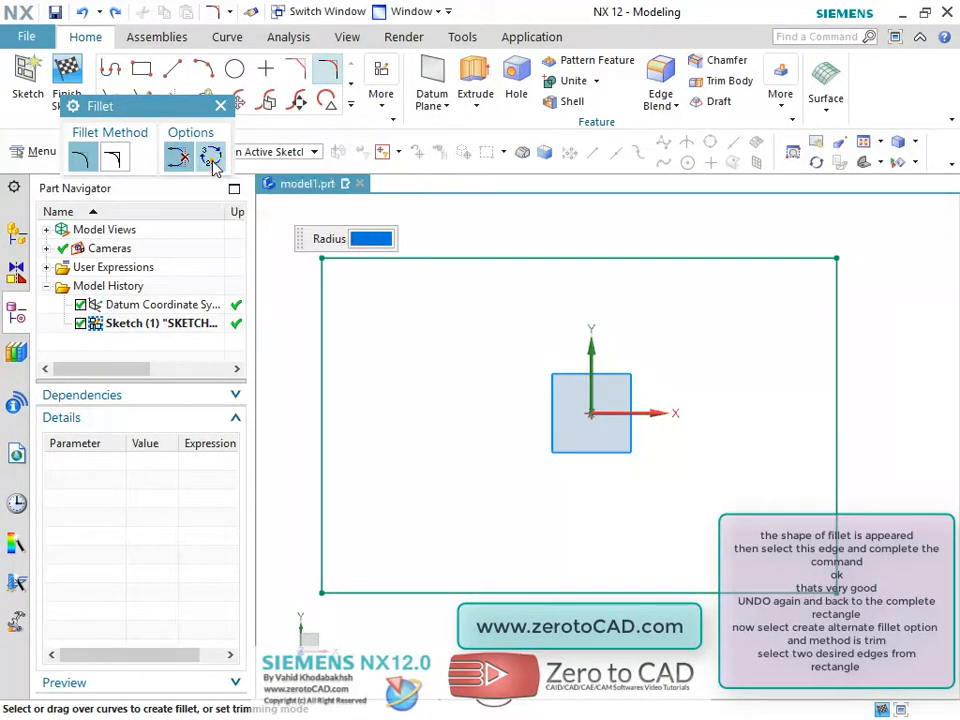
left_click(92, 159)
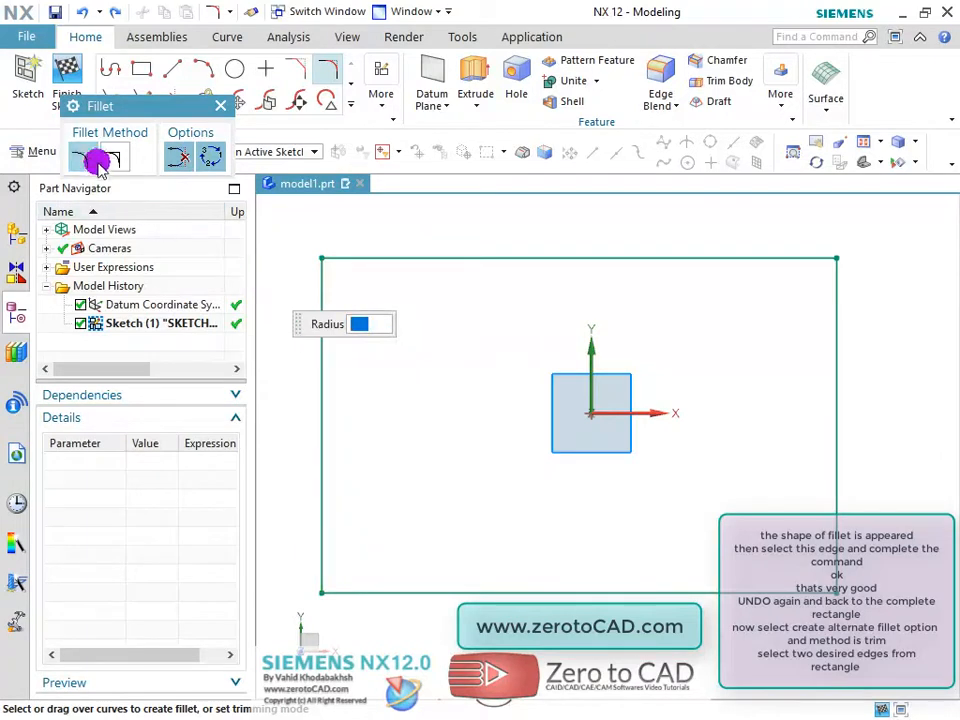
left_click(317, 320)
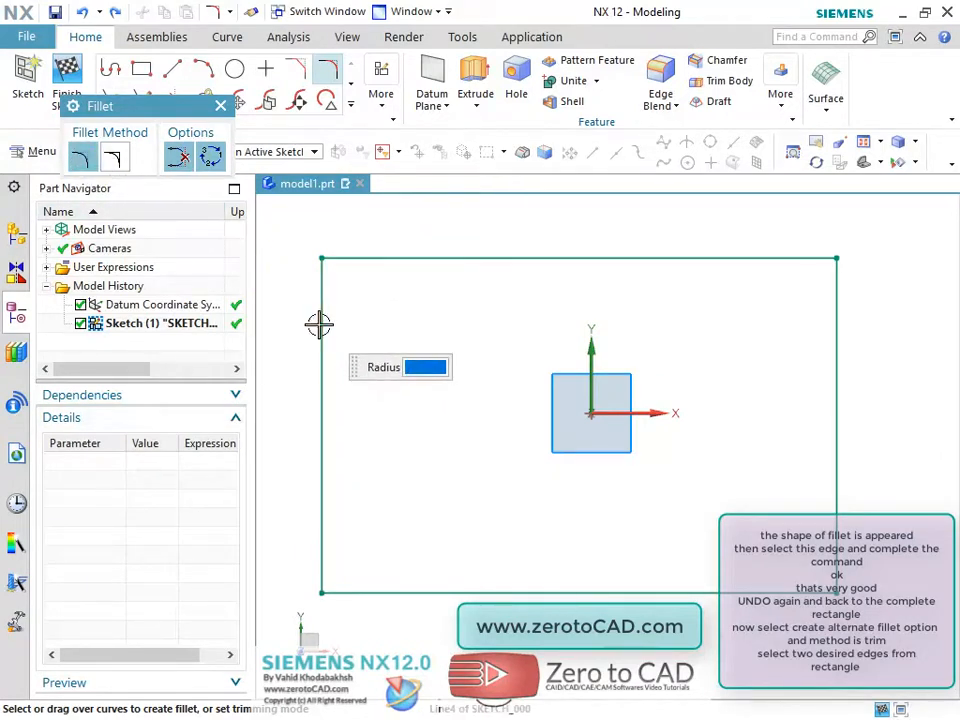
left_click(381, 258)
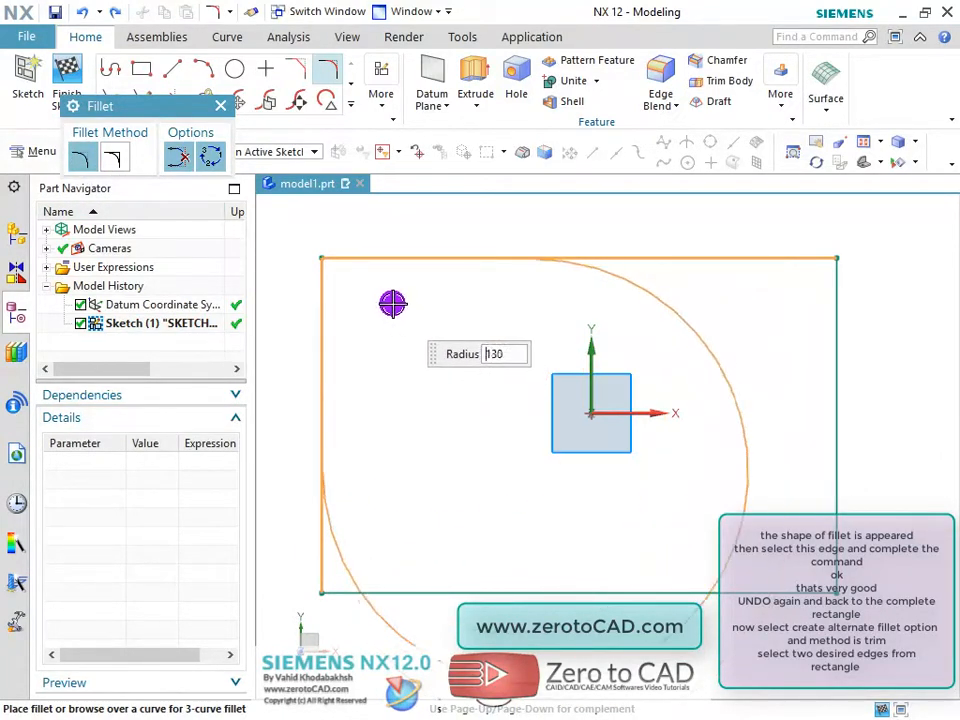
left_click(362, 269)
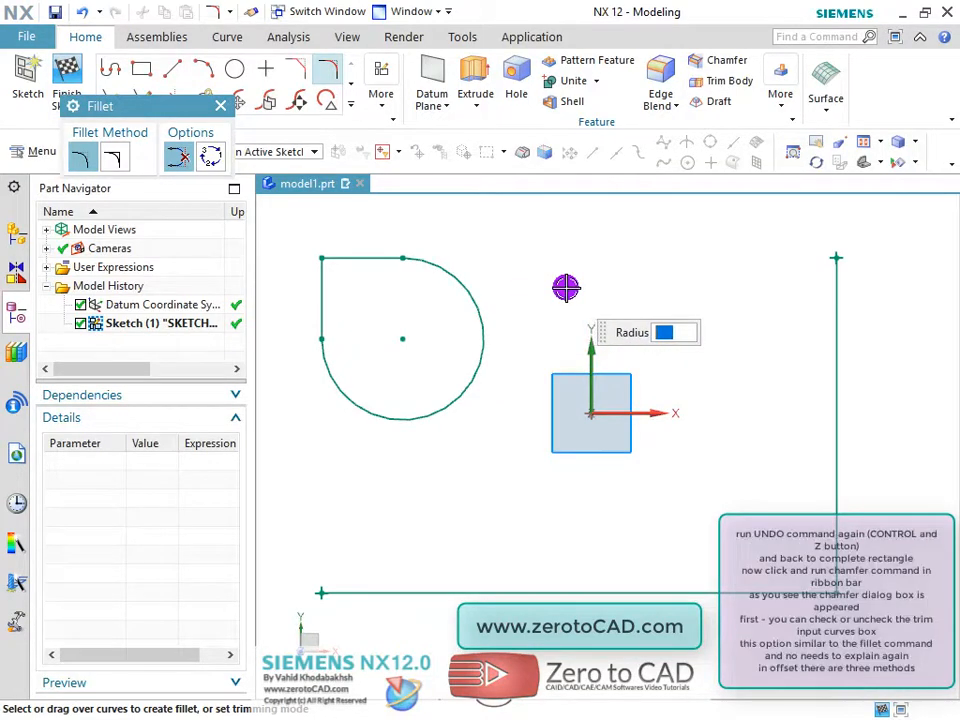
key("ctrl+z")
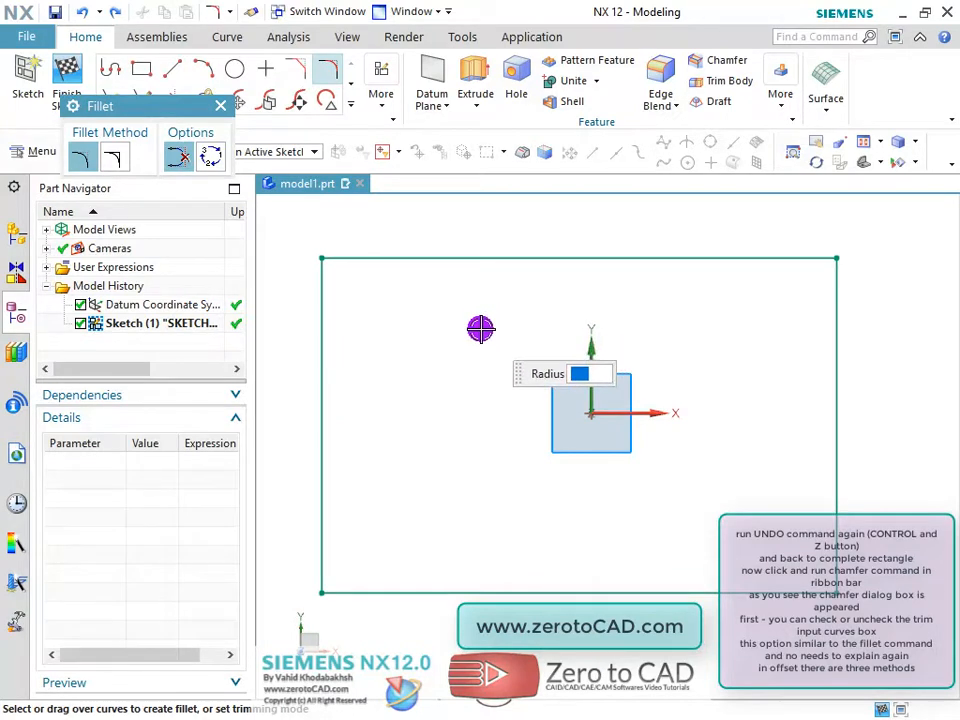
left_click(220, 106)
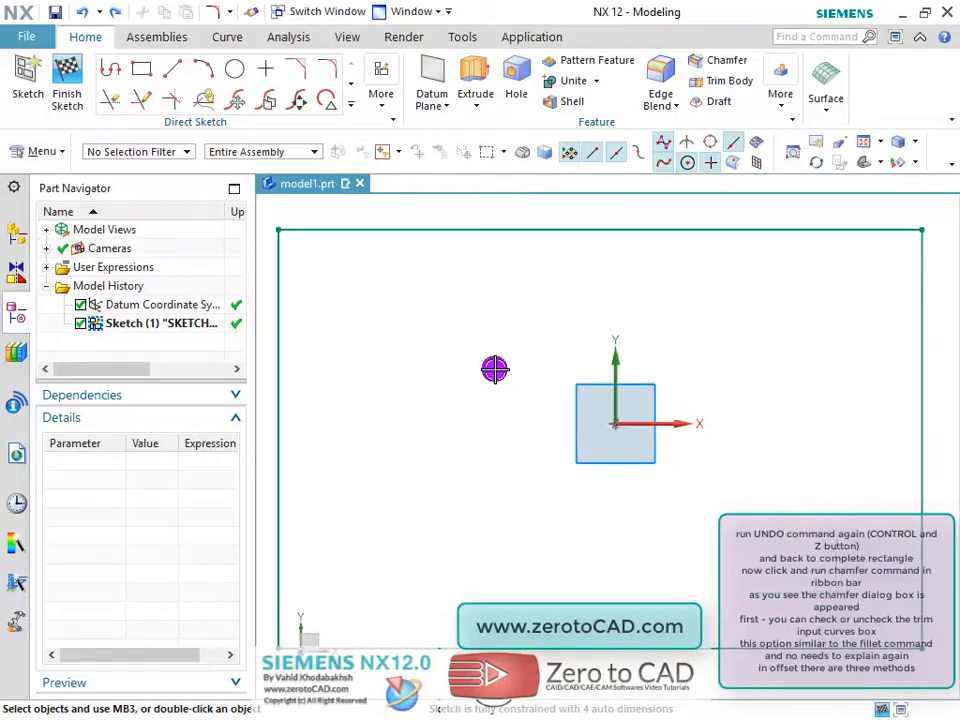
- Chamfer the rectangle's upper-left corner with a Symmetric offset of 50 mm, trimming the input curves
left_click(295, 68)
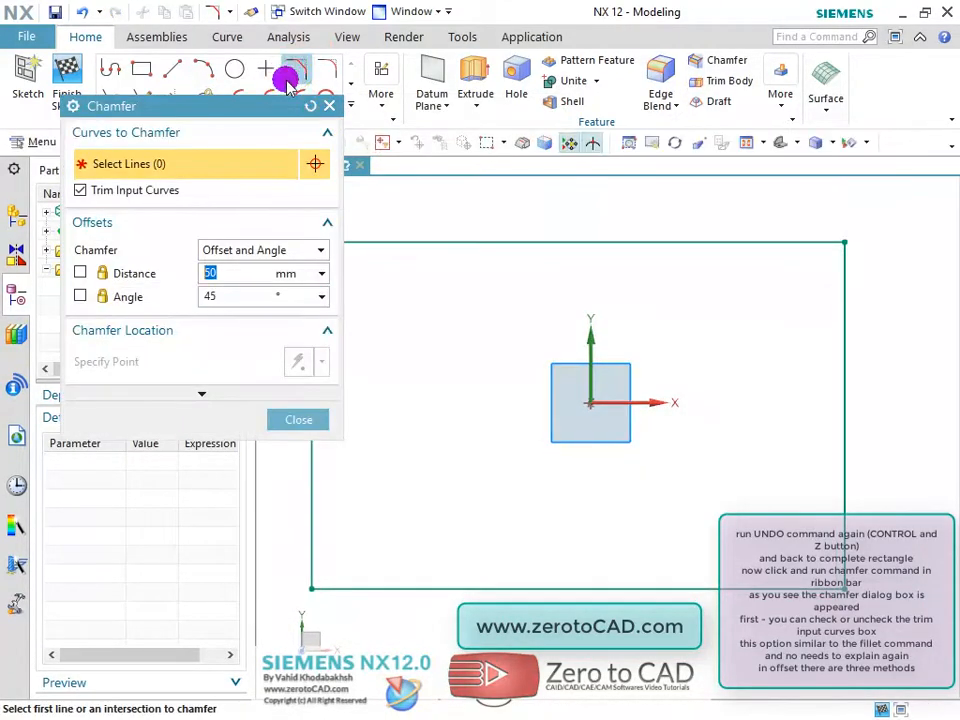
mouse_move(227, 105)
left_mouse_down()
mouse_move(257, 148)
mouse_move(230, 116)
left_mouse_up()
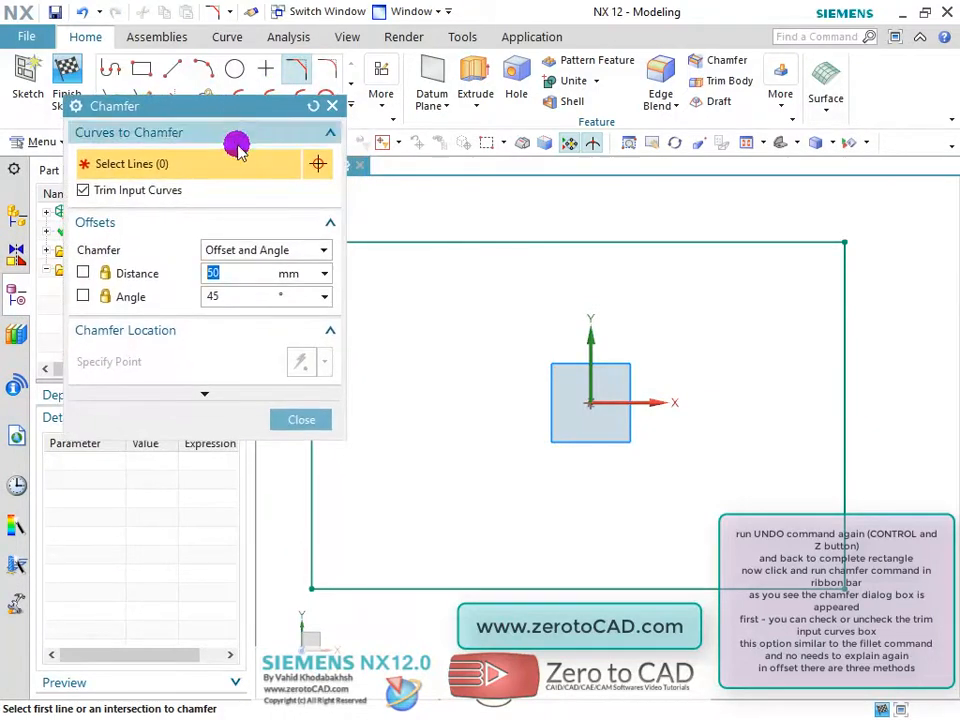
scroll(732, 343, "down", 1)
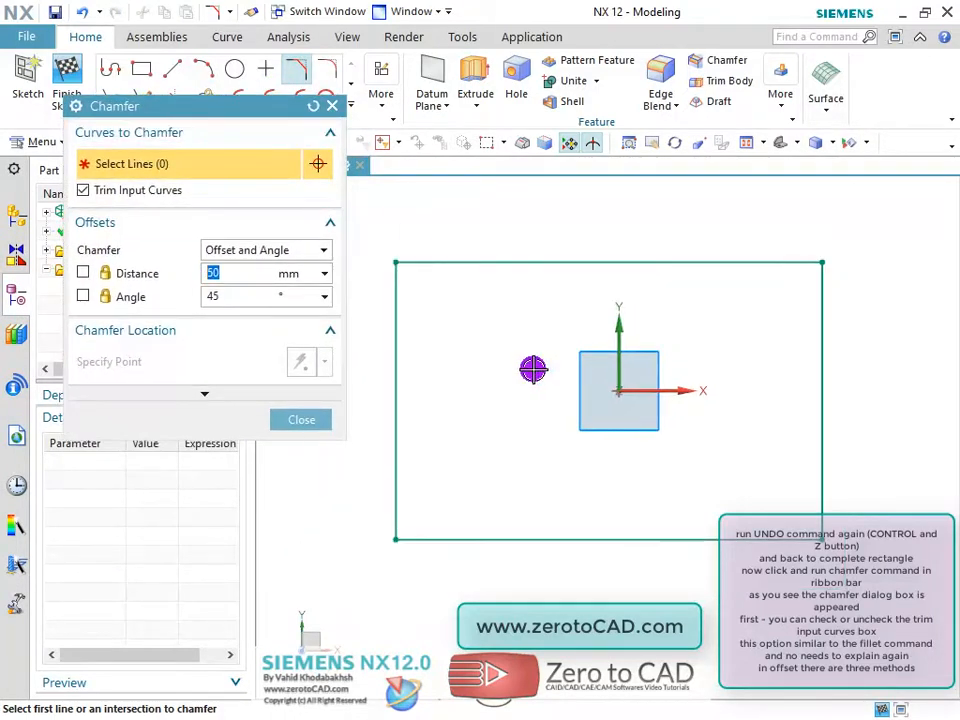
scroll(474, 342, "up", 1)
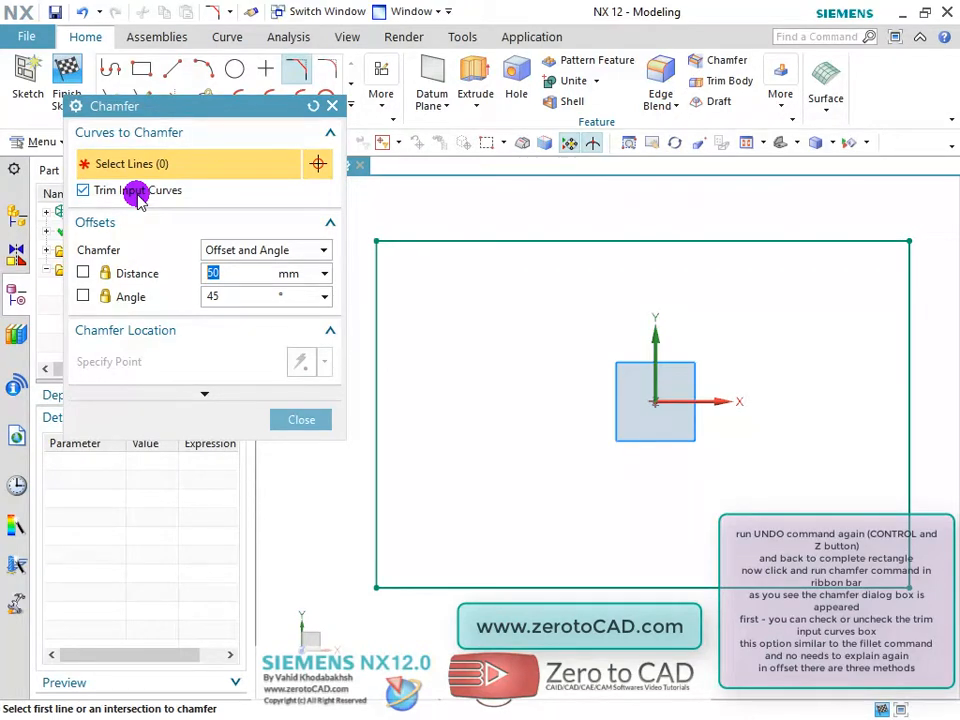
left_click(272, 250)
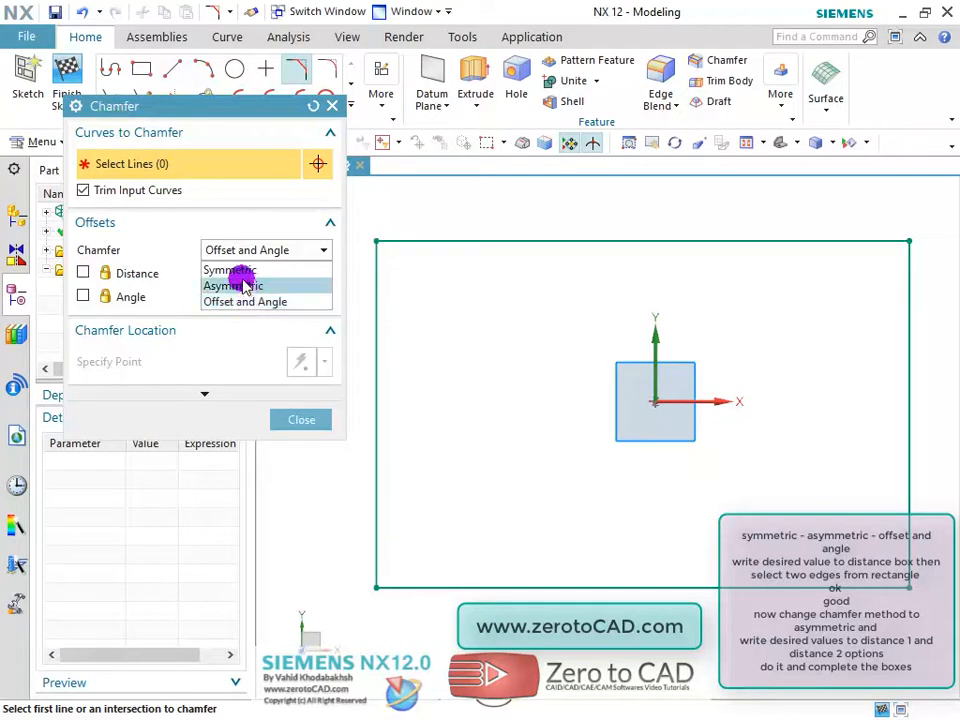
left_click(244, 270)
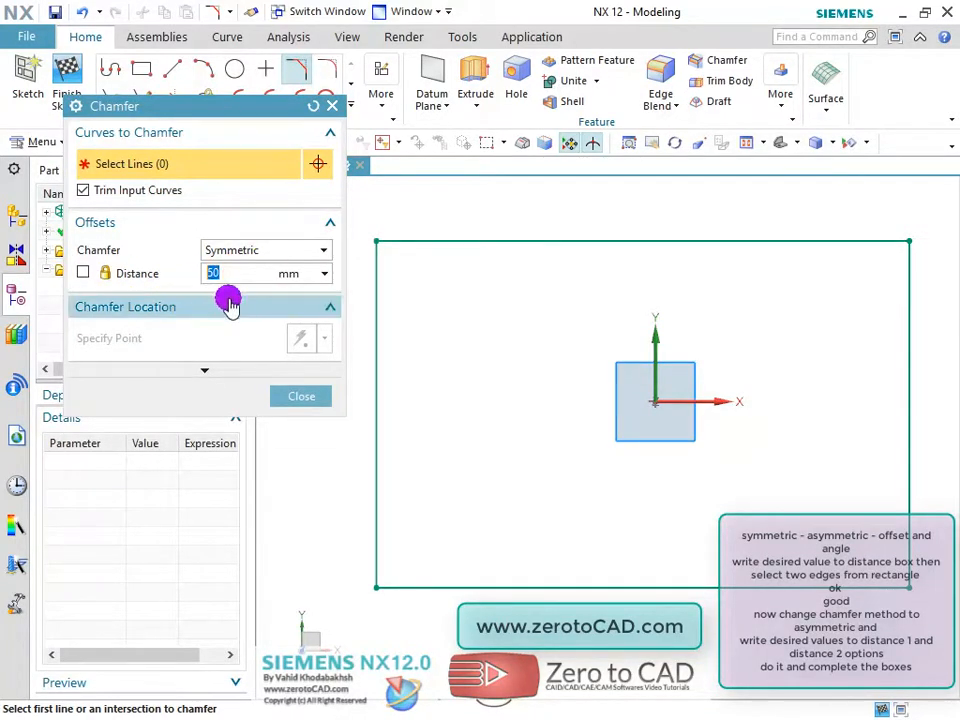
left_click(425, 244)
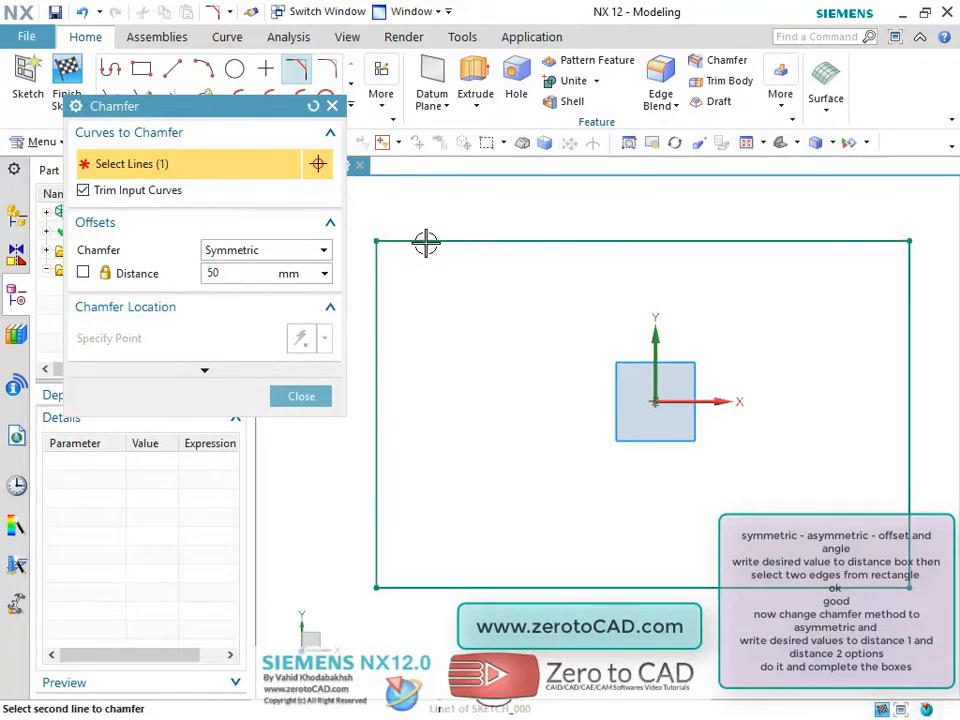
left_click(377, 319)
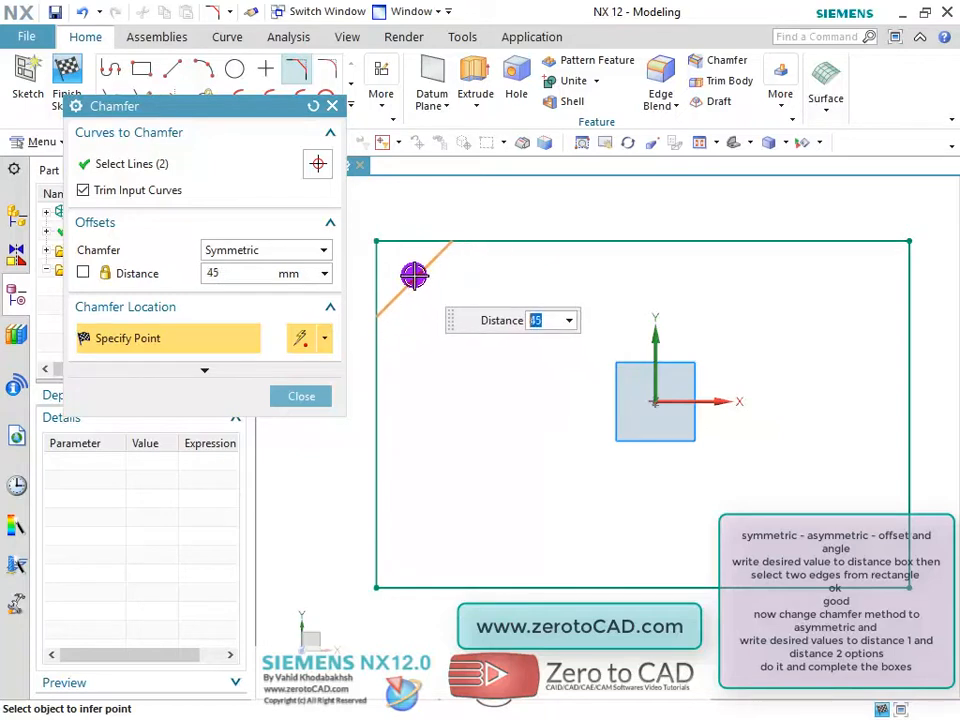
left_click(409, 272)
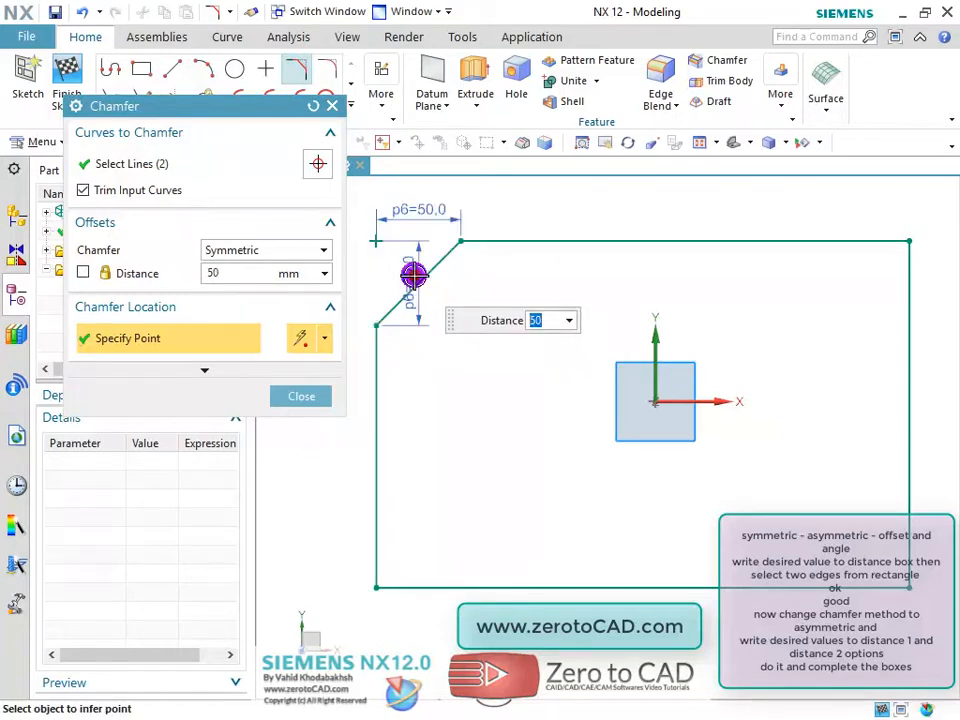
- Chamfer the rectangle's upper-right corner with Asymmetric offsets of 70 mm along the top edge and 30 mm along the right edge
left_click(324, 251)
left_click(258, 287)
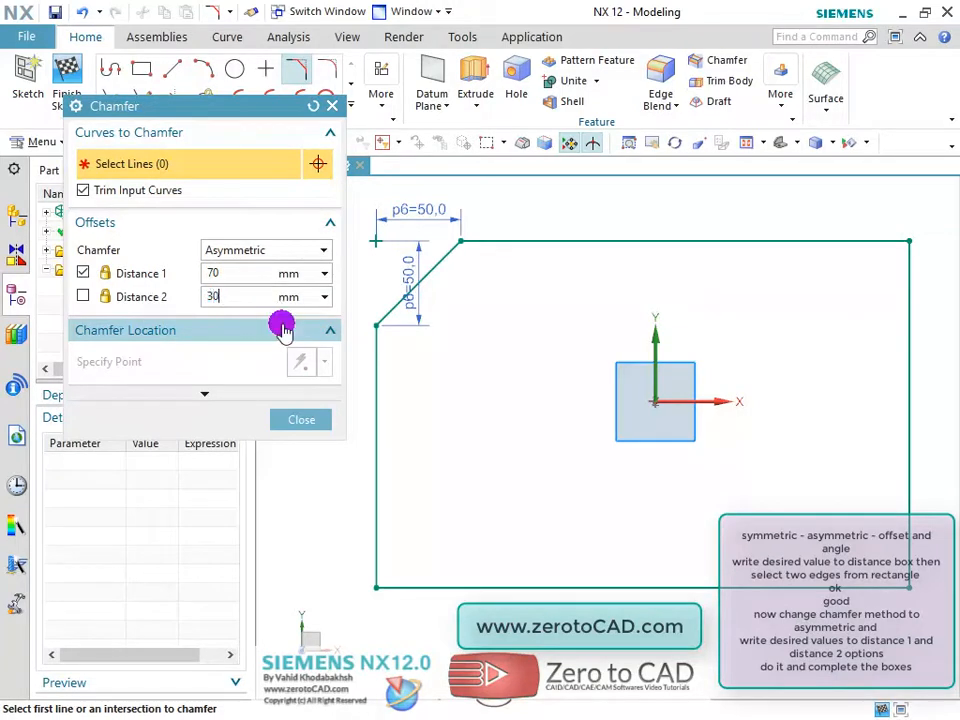
left_click(732, 241)
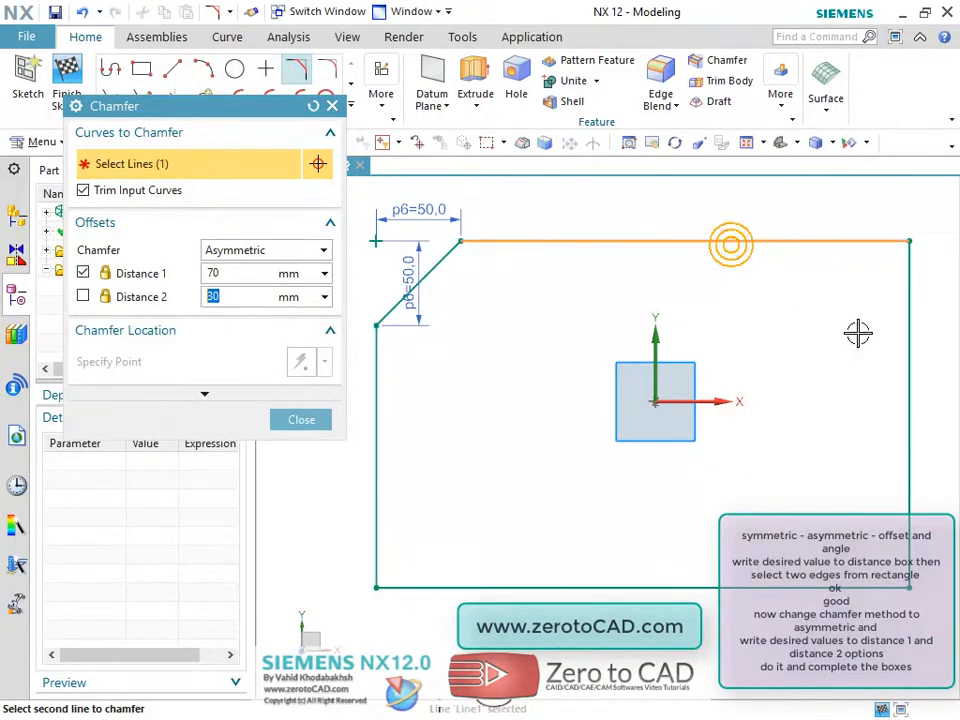
left_click(906, 350)
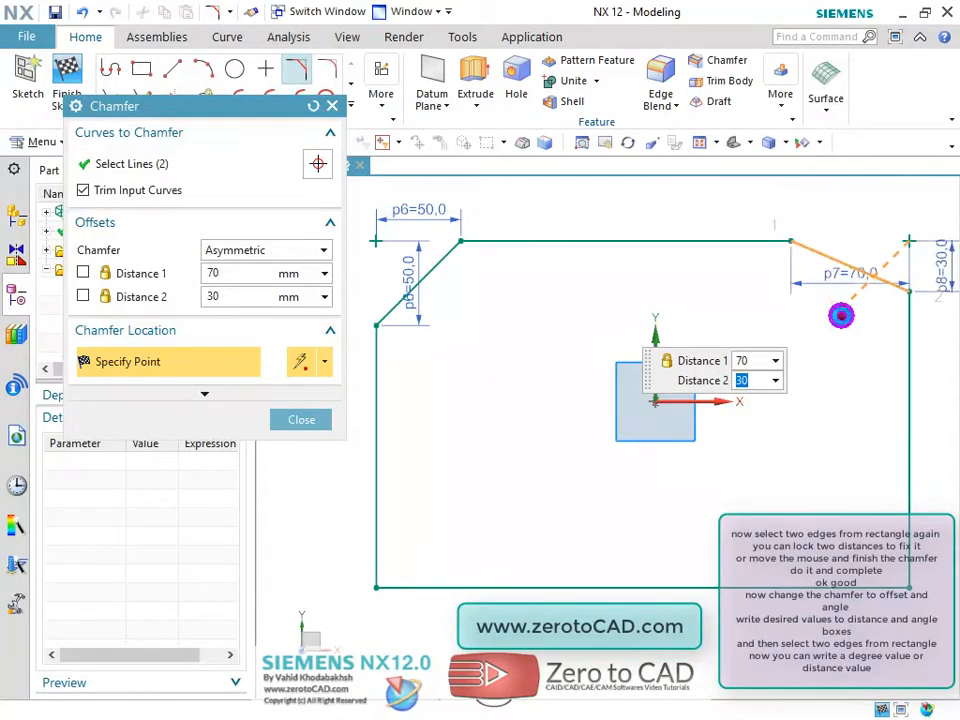
- Place the asymmetric chamfer of 70 mm by 30 mm at the rectangle's upper-right corner
left_click(841, 316)
scroll(608, 323, "down", 1)
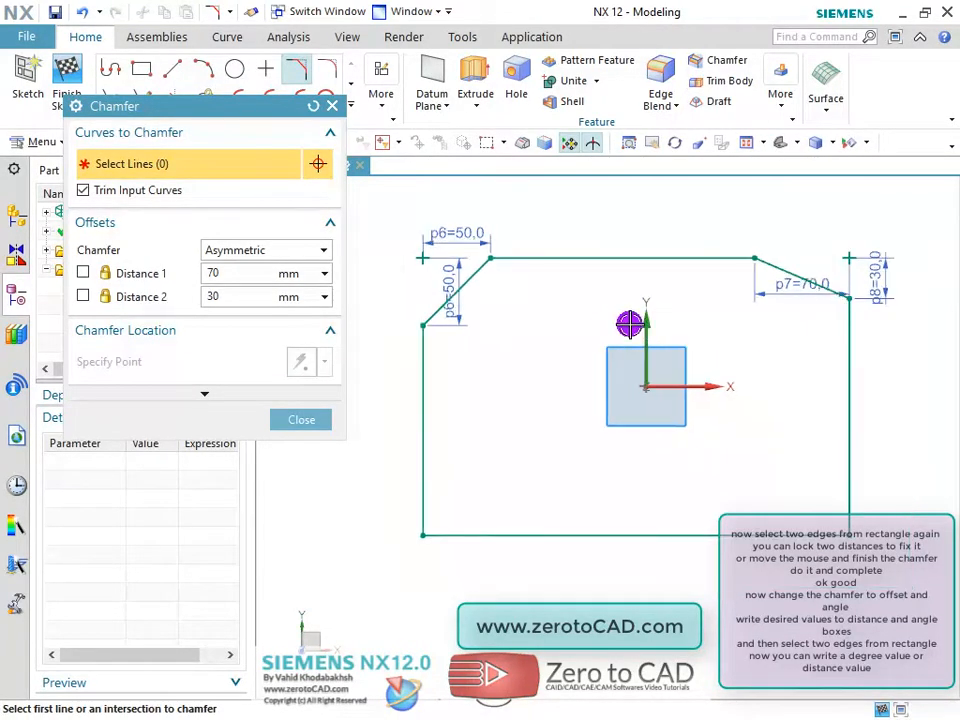
scroll(628, 322, "up", 1)
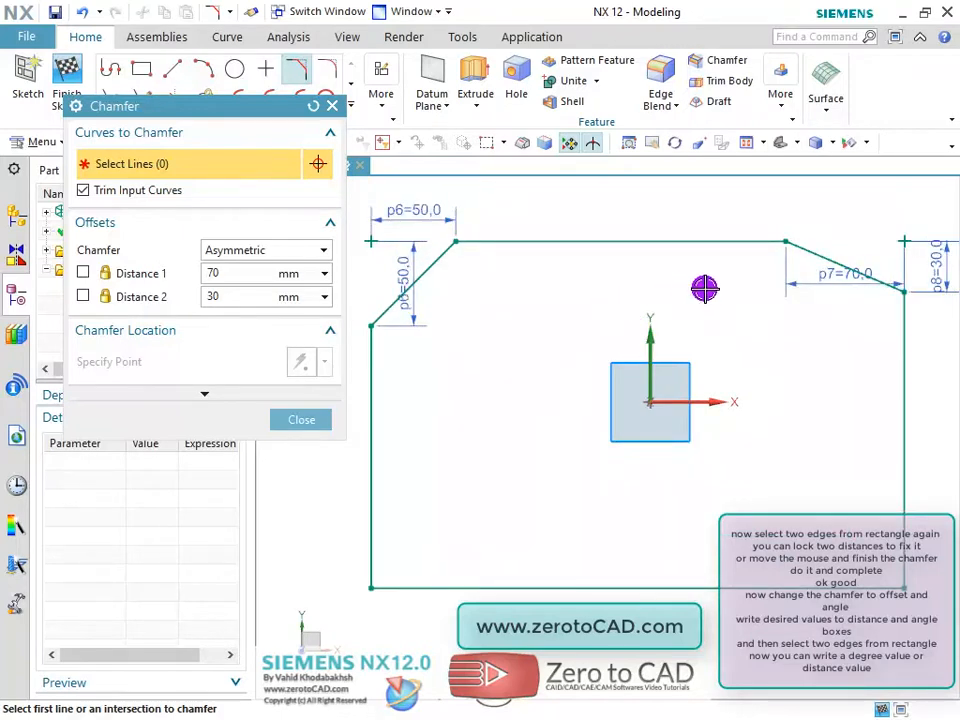
scroll(700, 302, "down", 1)
scroll(675, 294, "up", 1)
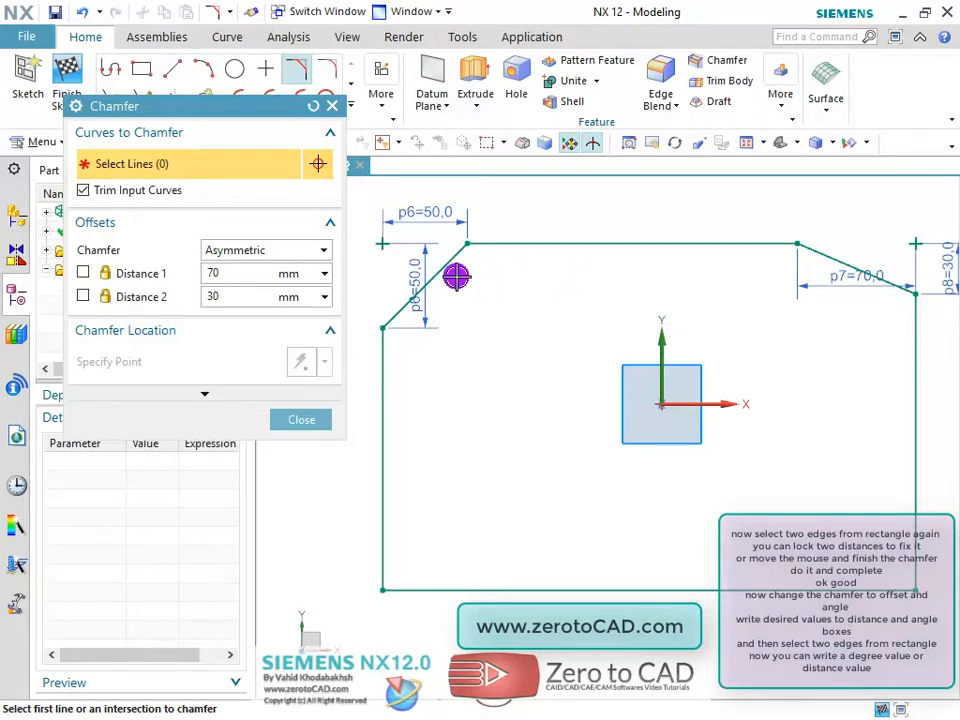
- Chamfer the rectangle's lower-left corner by Offset and Angle, with distance 50 mm on the left edge and angle 30°, and exit Chamfer
left_click(329, 254)
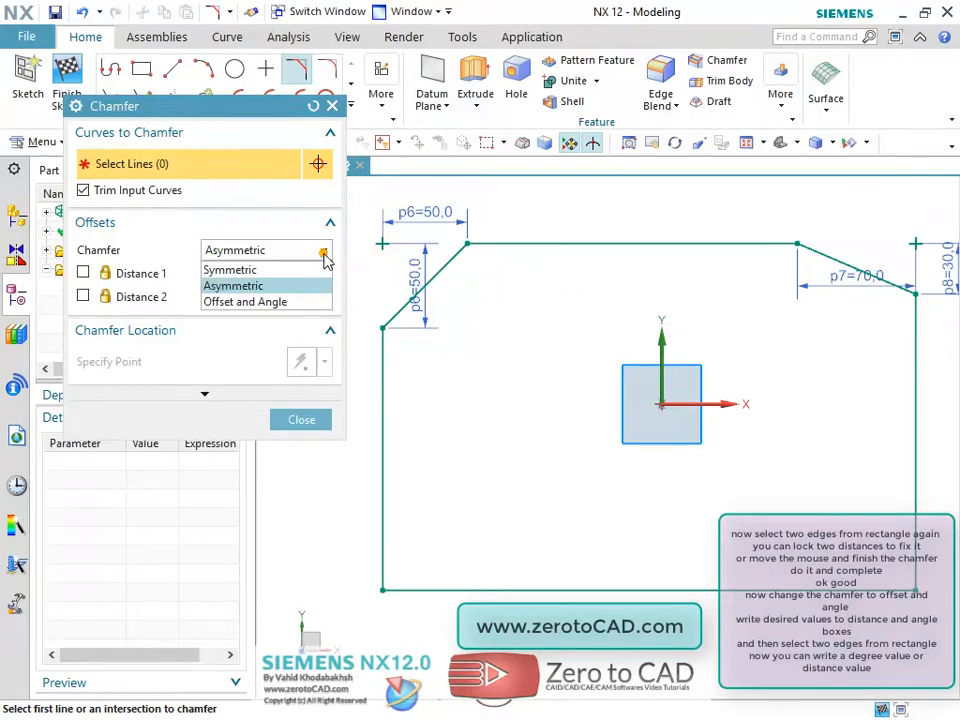
left_click(240, 302)
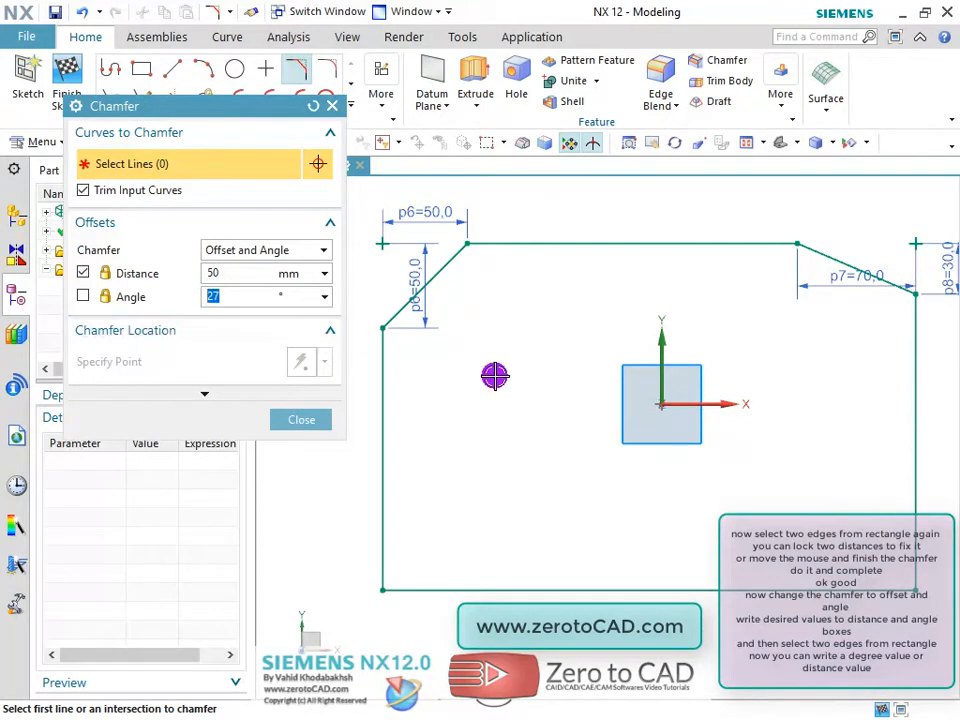
left_click(377, 538)
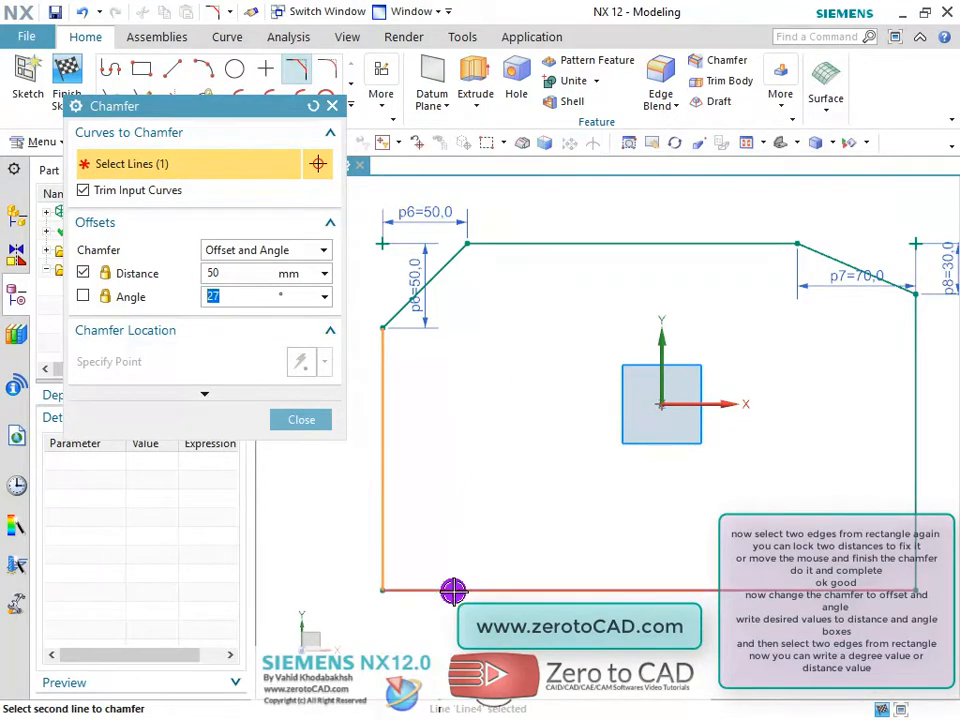
left_click(453, 590)
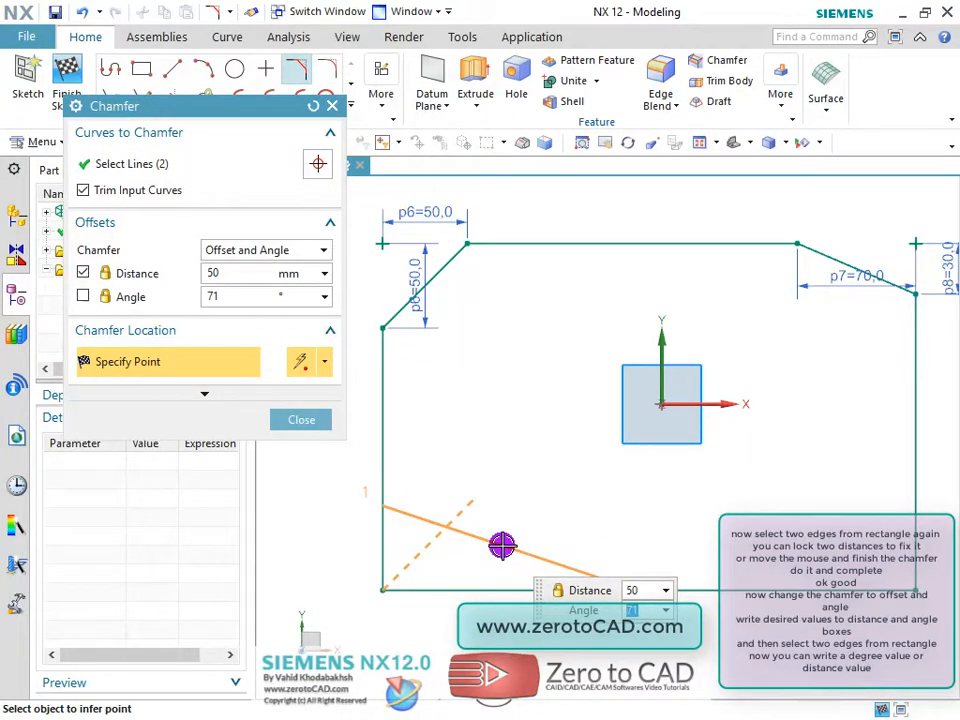
left_click(478, 456)
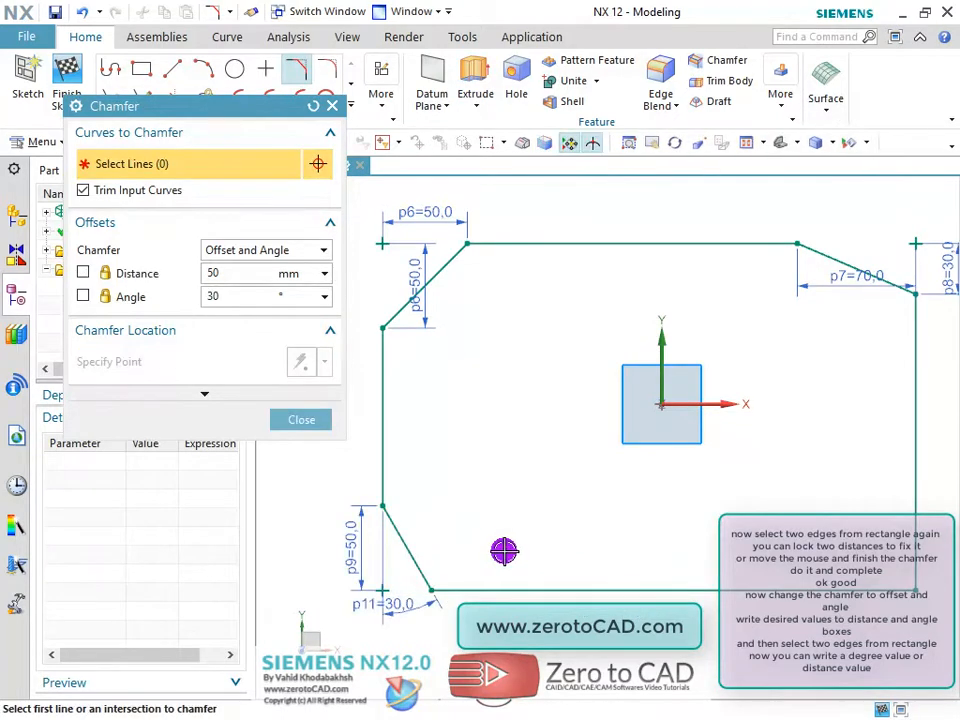
scroll(584, 414, "up", 2)
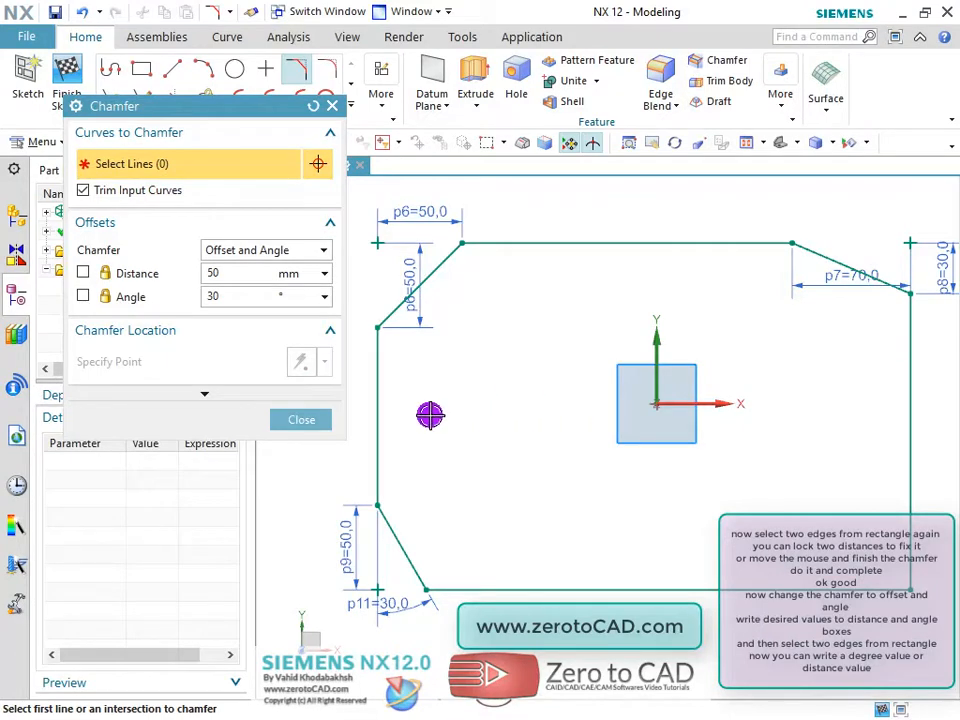
left_click(302, 419)
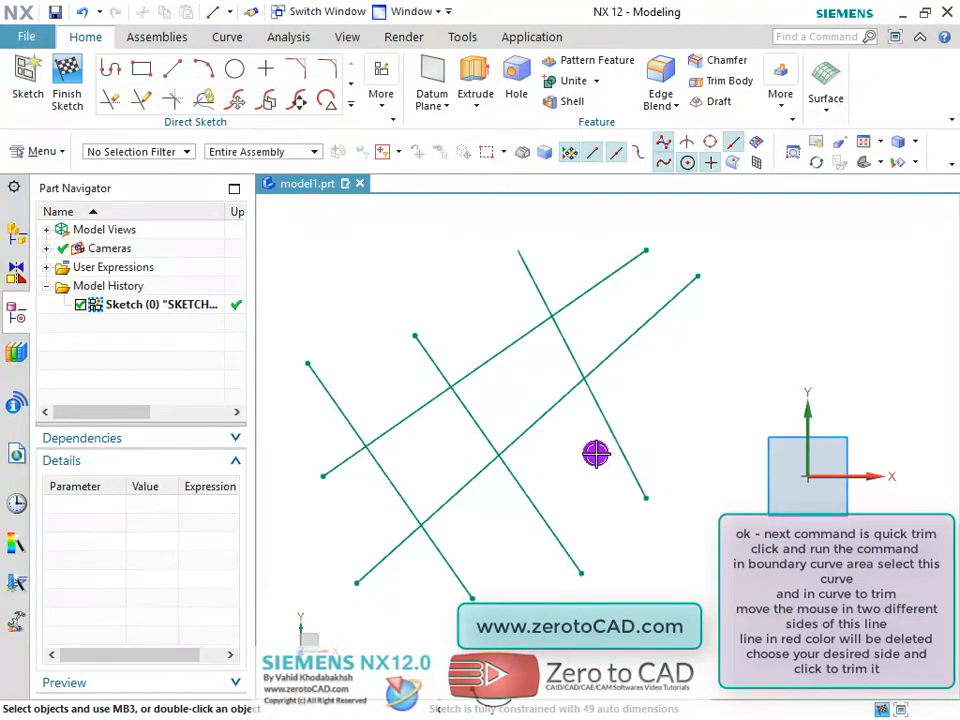
- Quick Trim the upper part of the rightmost crossing line, using the lower of the two long diagonal lines as boundary curve
left_click(112, 104)
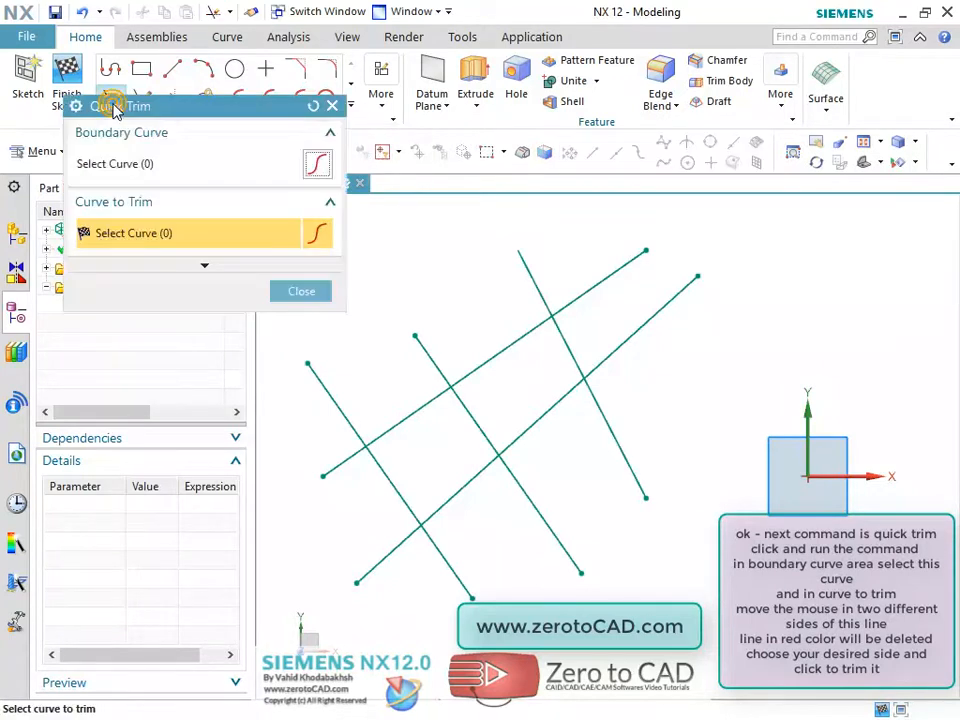
left_click(118, 166)
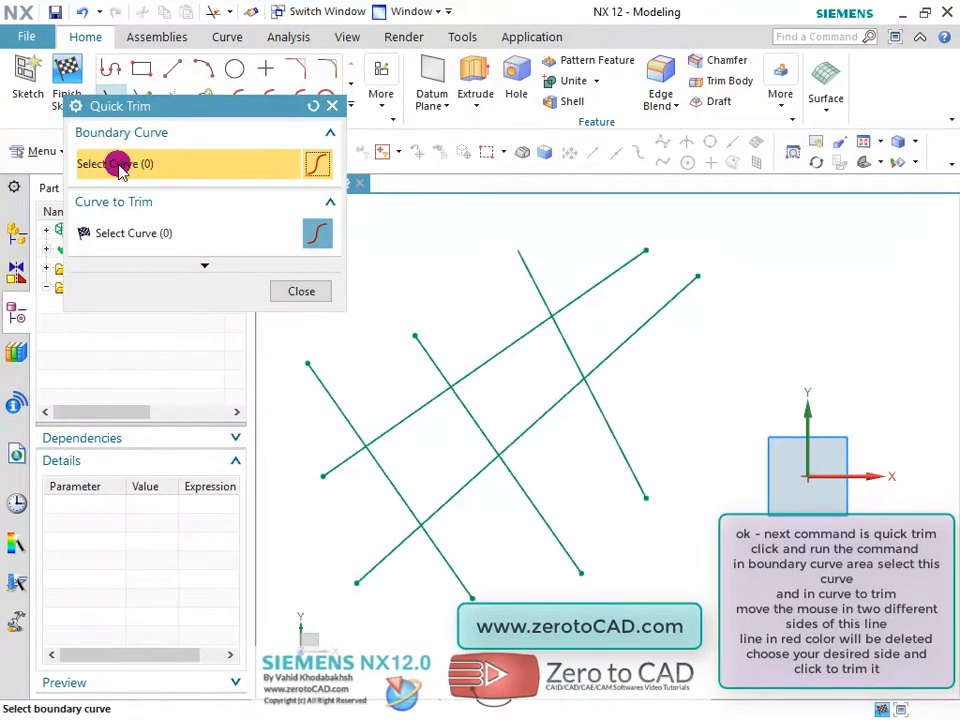
left_click(563, 400)
left_click(147, 236)
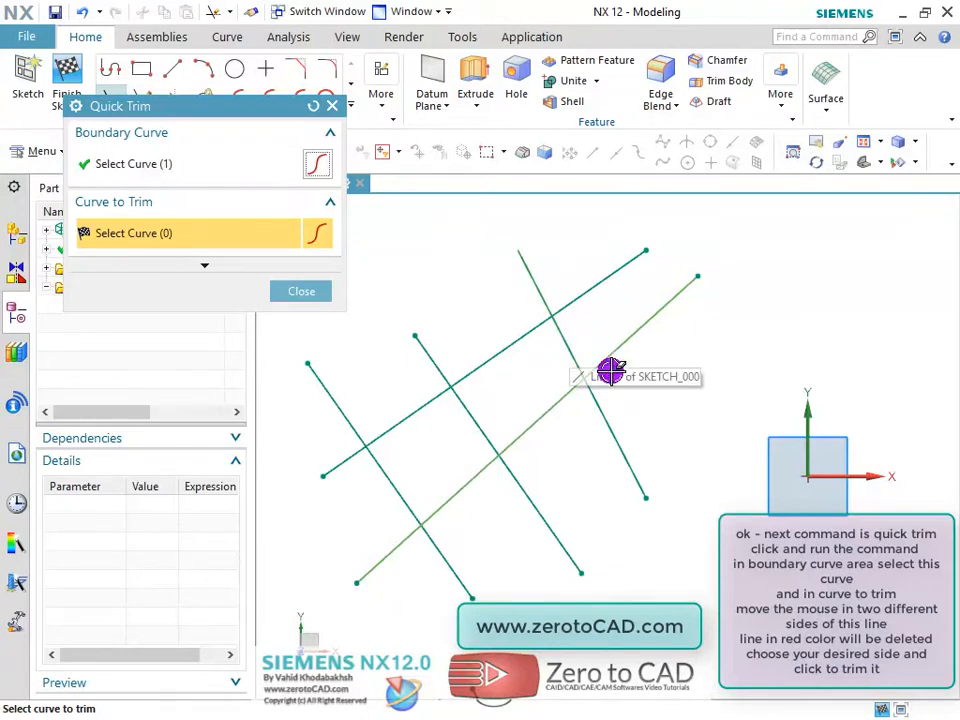
left_click(565, 340)
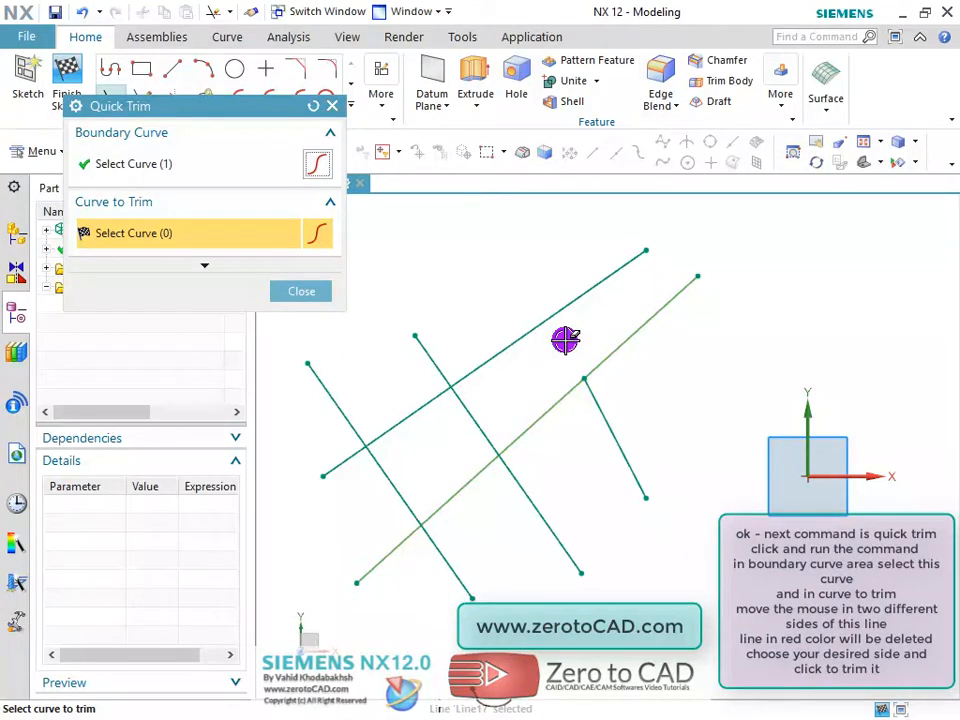
left_click(297, 290)
- Quick Trim the middle crossing line's segment between the two long diagonal lines, using both diagonals as boundary curves
left_click(108, 99)
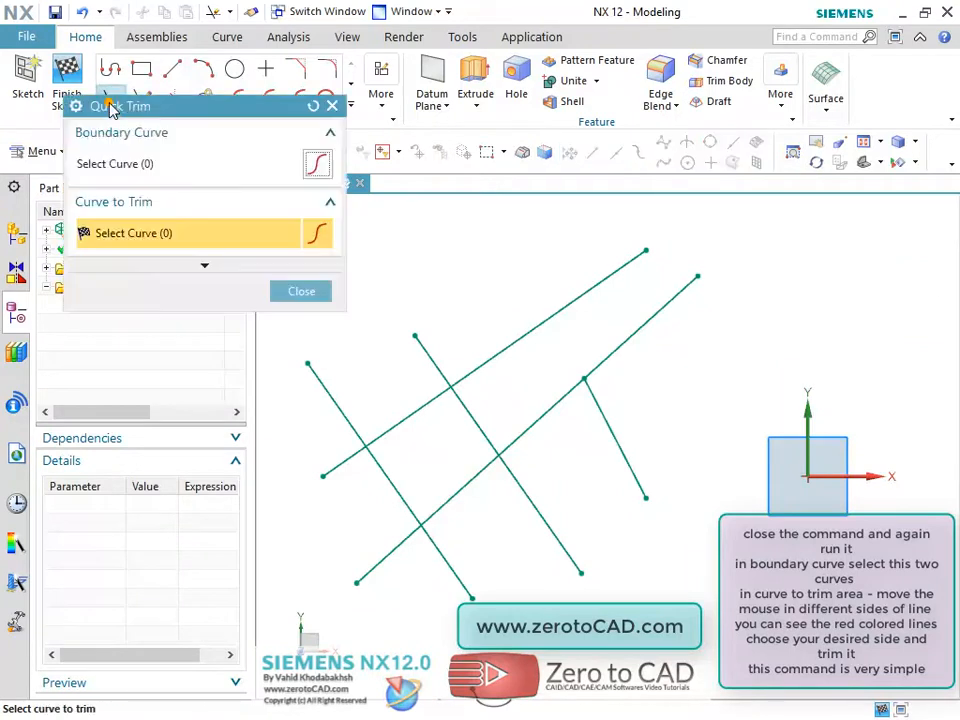
left_click(154, 165)
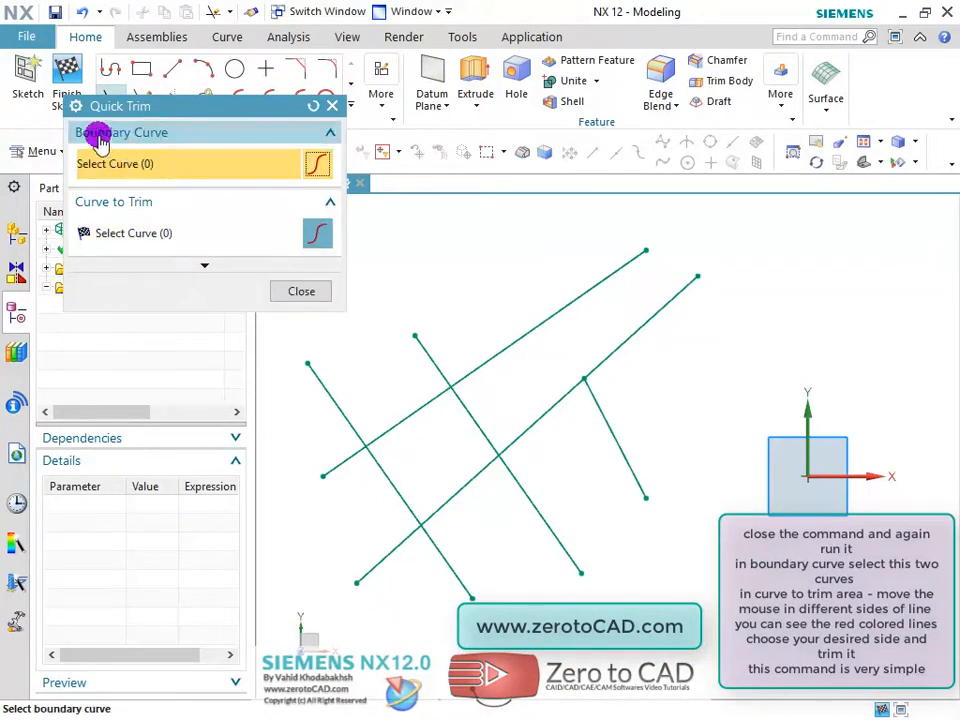
left_click(519, 442)
left_click(471, 369)
left_click(231, 221)
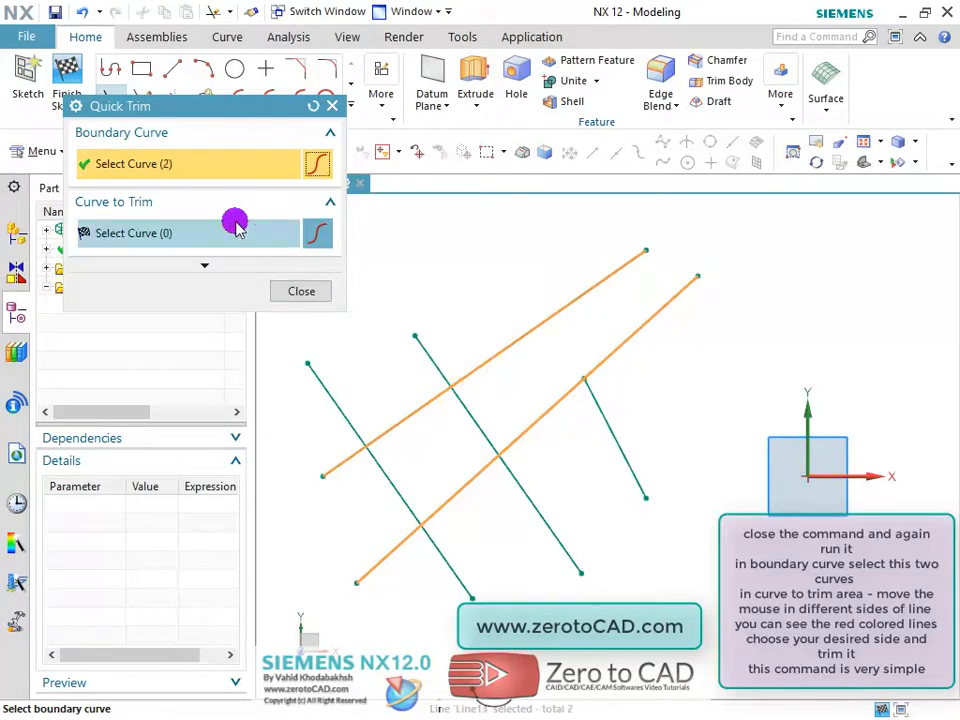
left_click(152, 167)
left_click(147, 240)
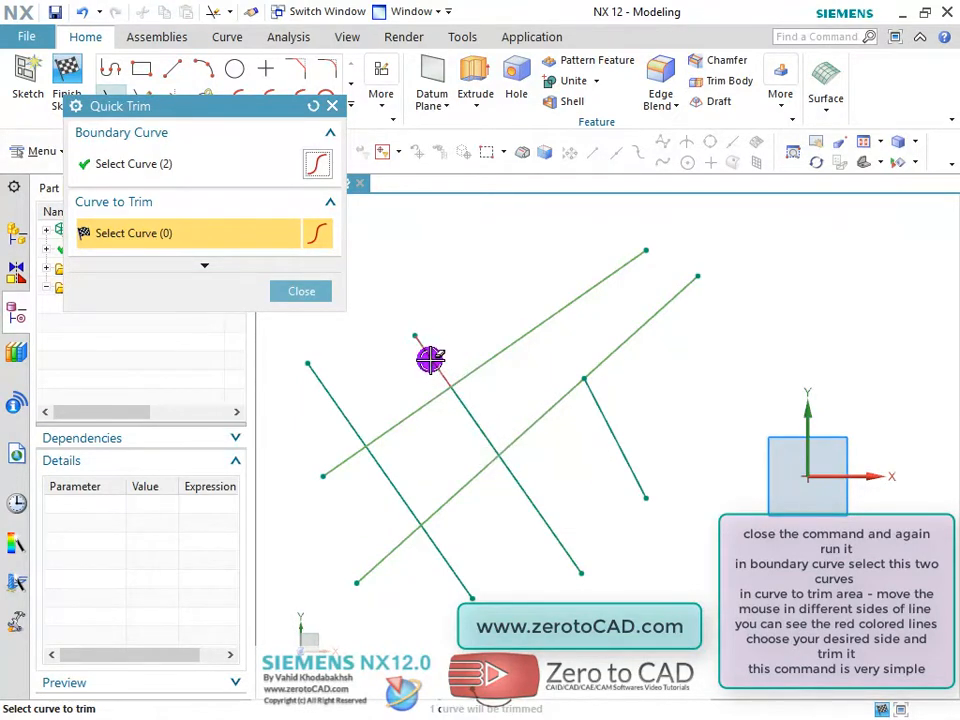
left_click(478, 421)
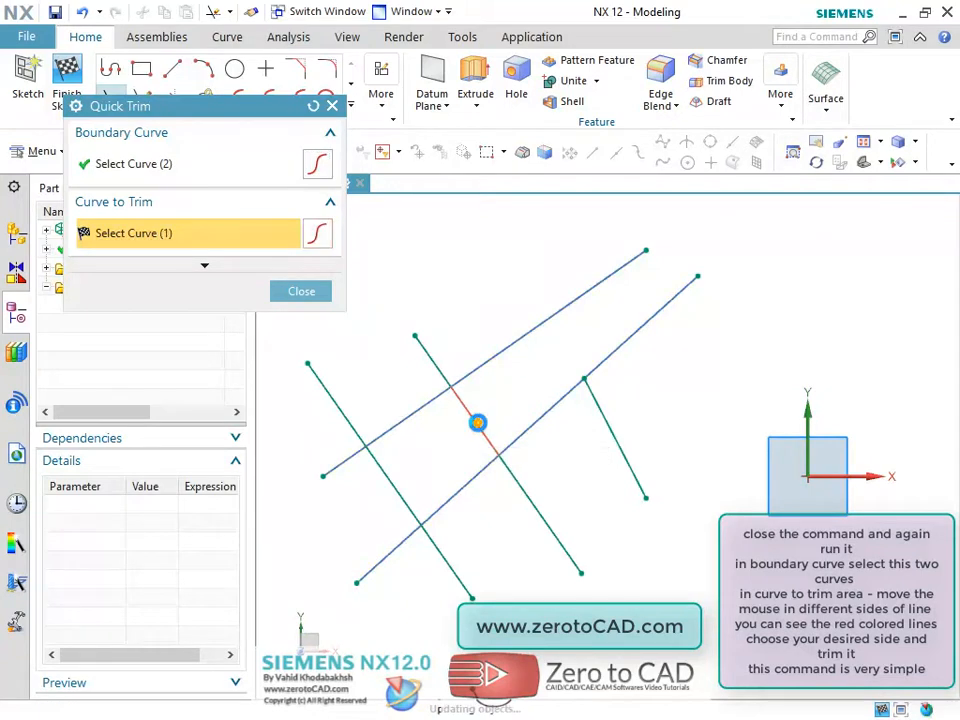
scroll(519, 286, "down", 2)
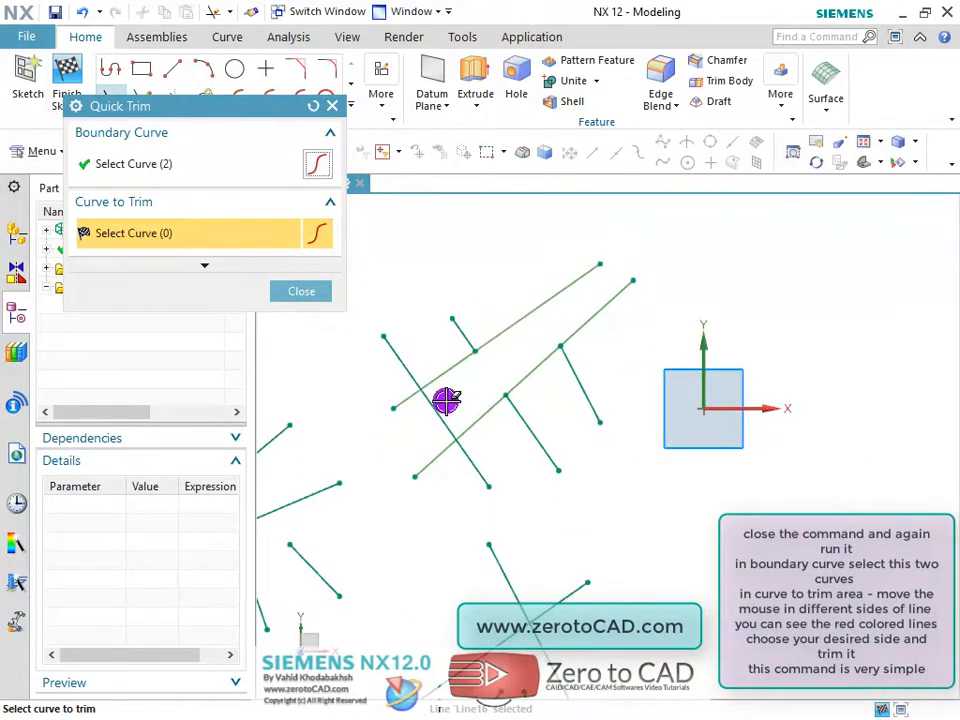
scroll(444, 405, "up", 2)
scroll(490, 372, "down", 1)
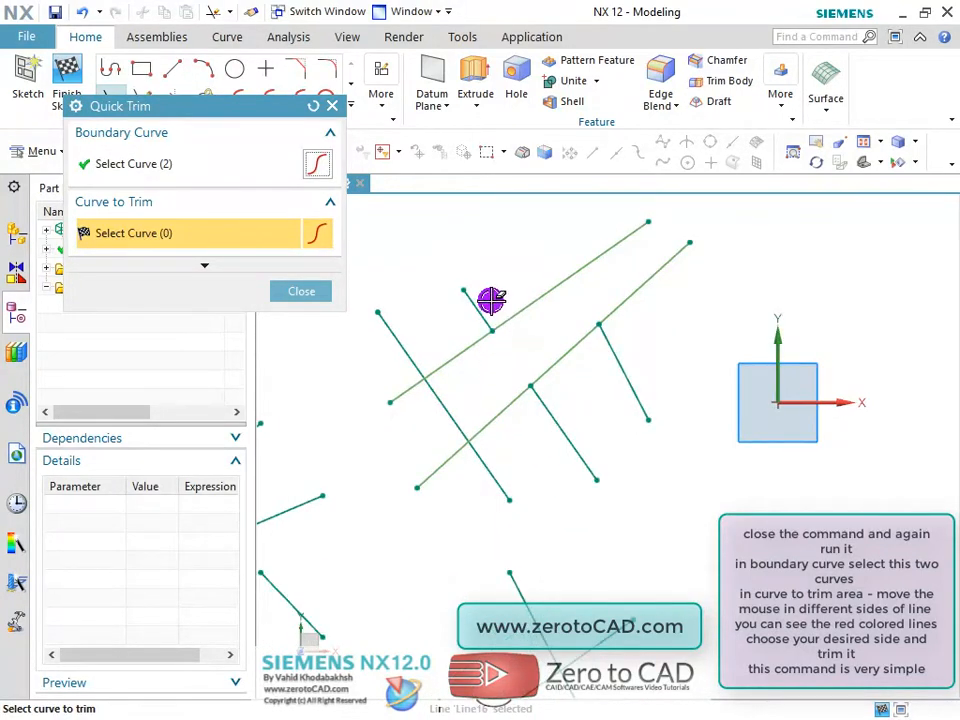
left_click(301, 291)
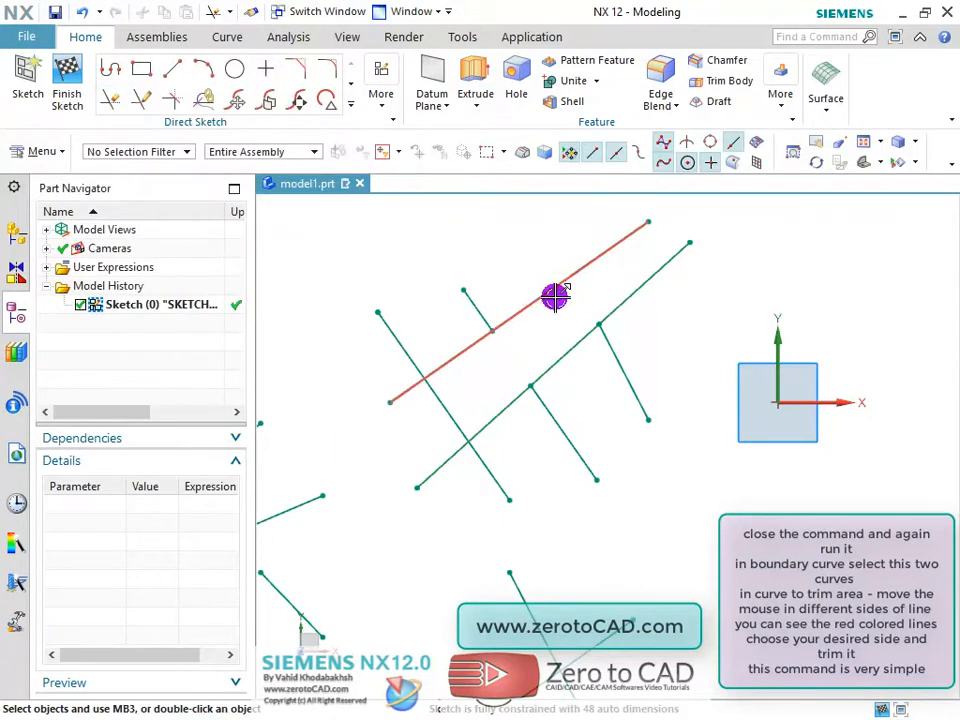
- Quick Extend the upper end of the right short line to the lower diagonal boundary line in the separate four-line group
scroll(499, 358, "down", 3)
scroll(399, 424, "up", 5)
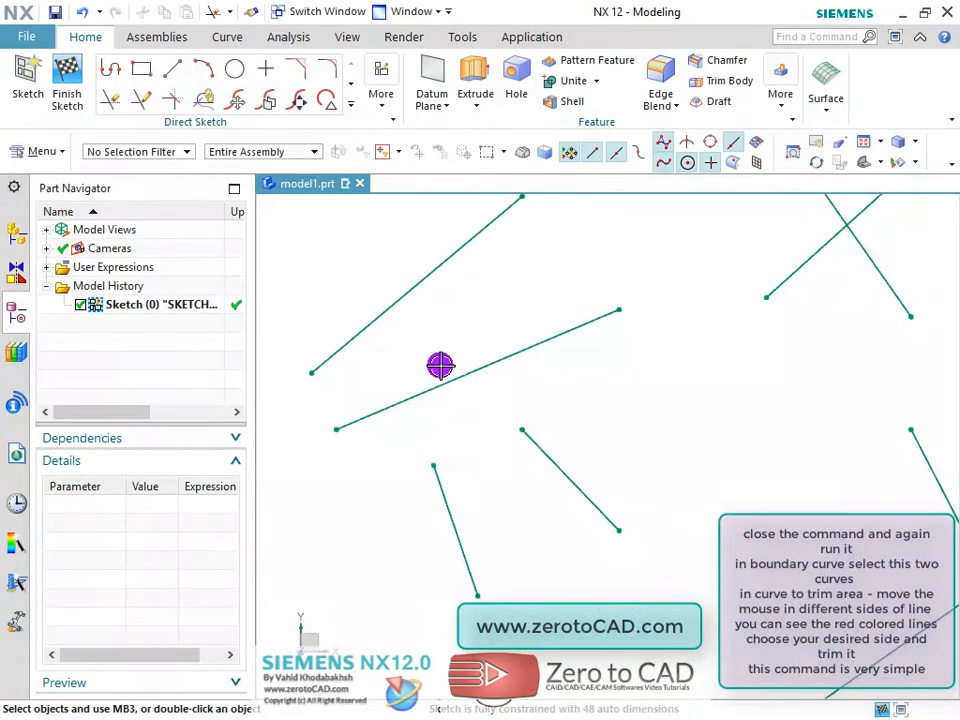
scroll(412, 303, "down", 2)
scroll(364, 261, "up", 2)
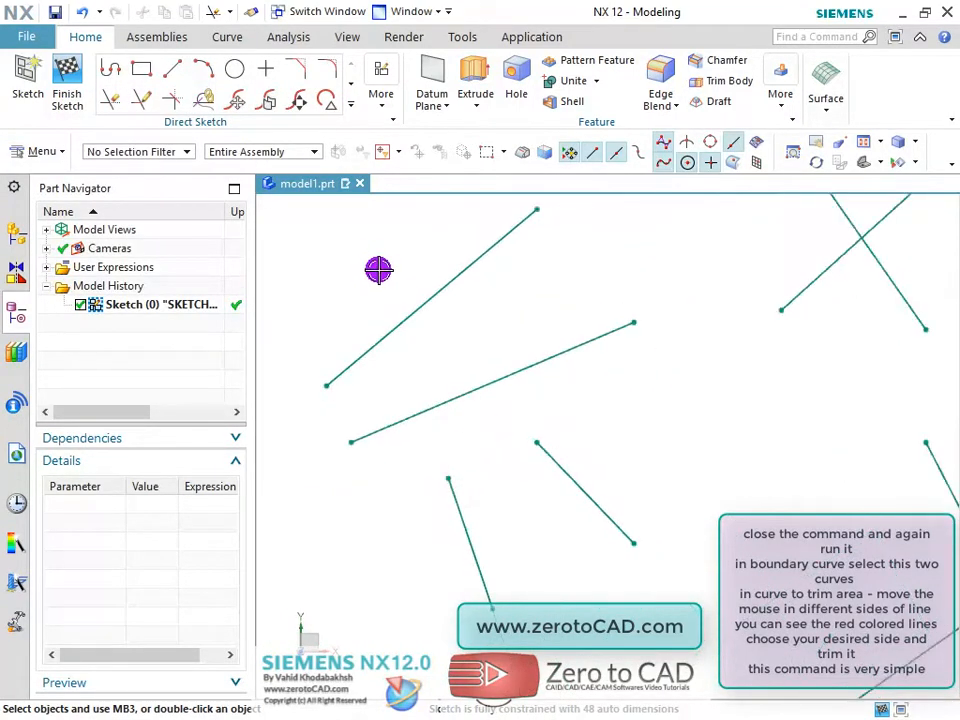
left_click(138, 105)
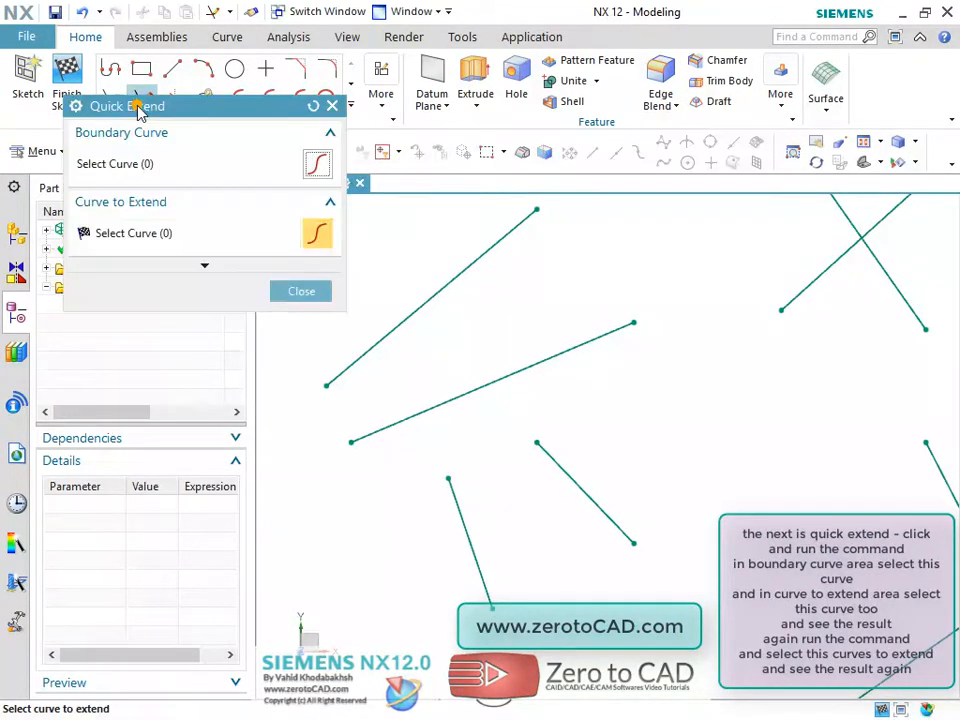
left_click(118, 166)
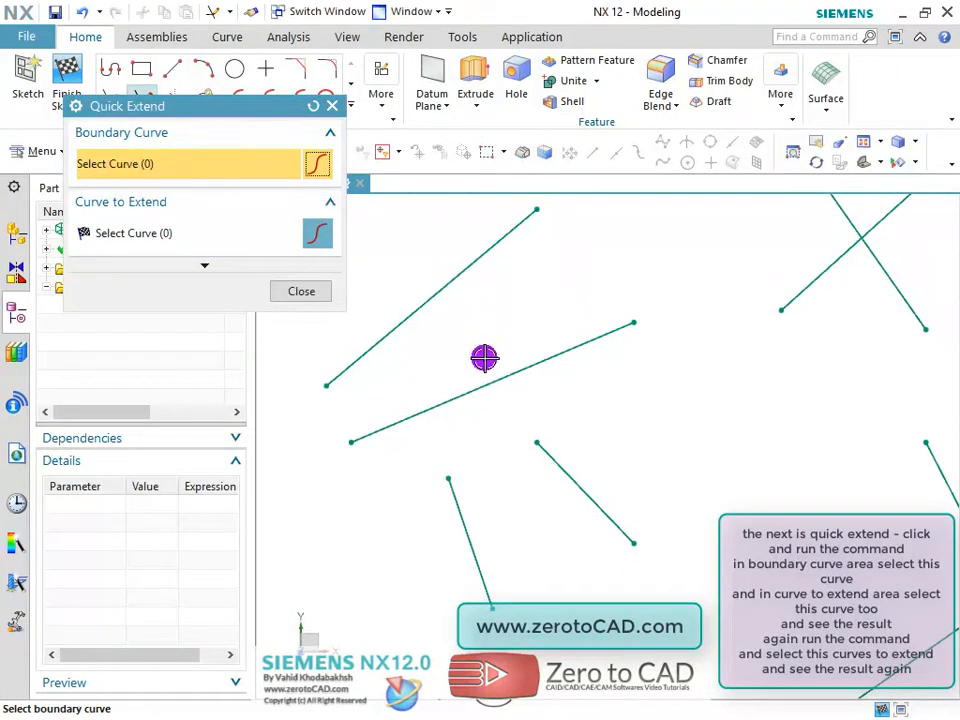
left_click(484, 385)
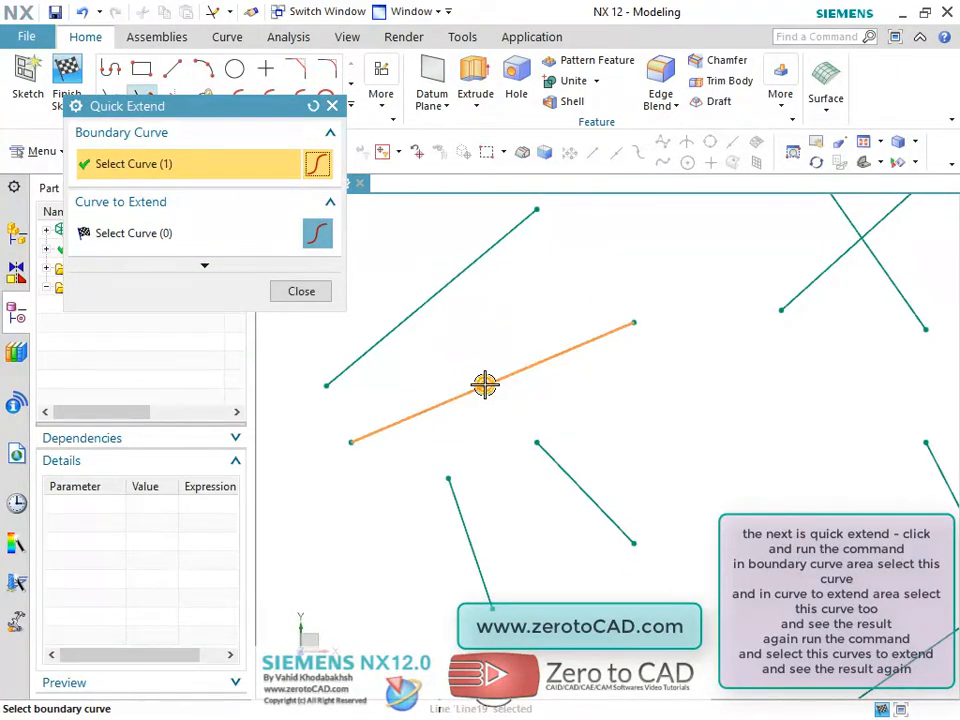
left_click(151, 238)
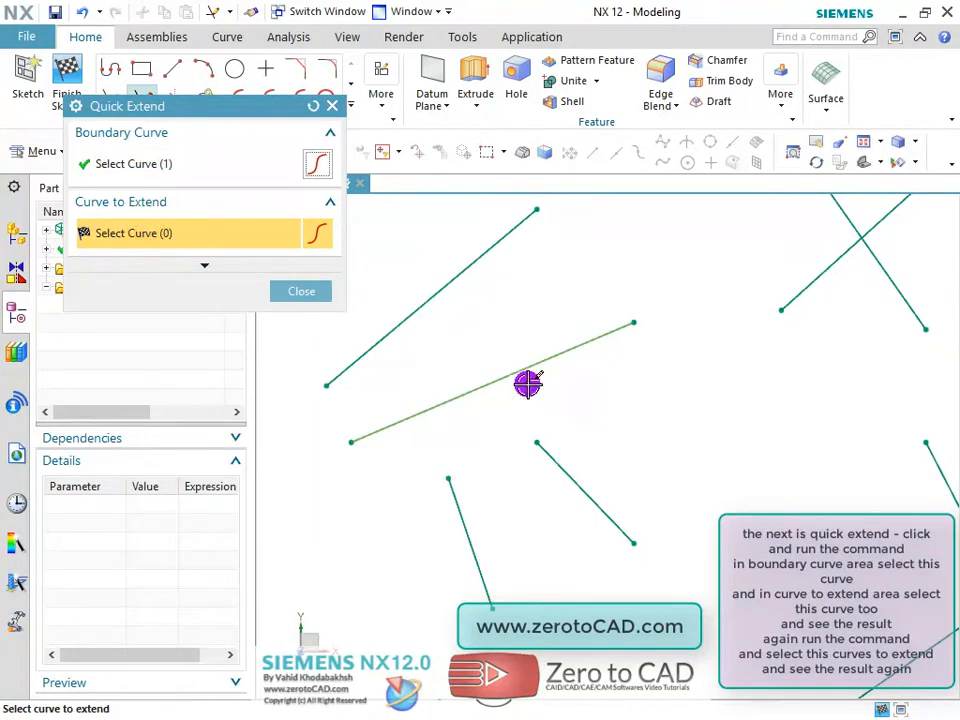
left_click(553, 456)
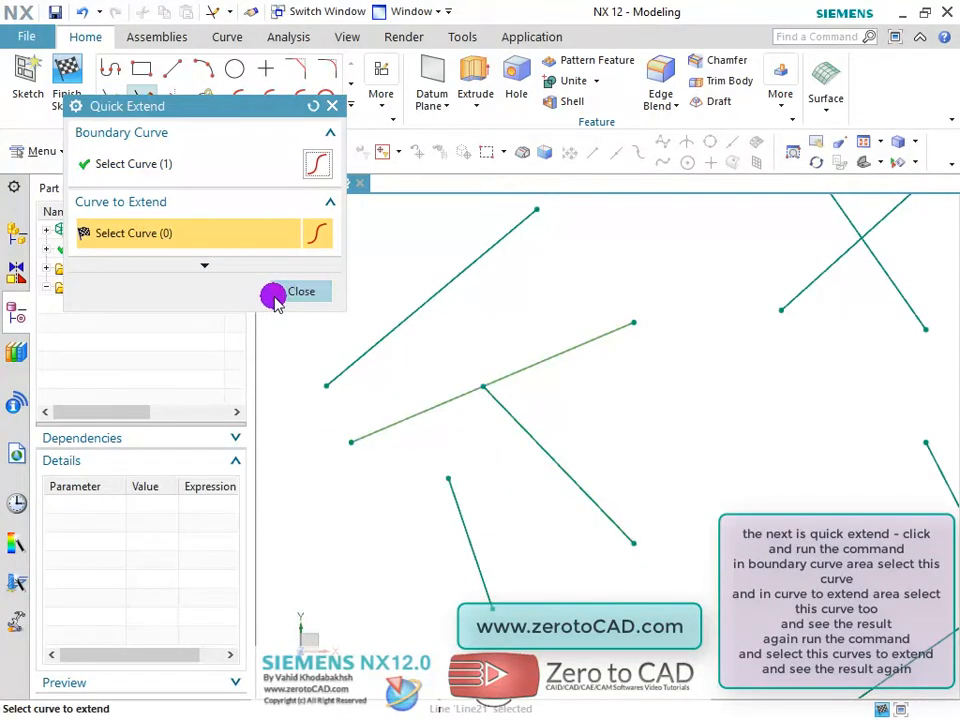
left_click(300, 292)
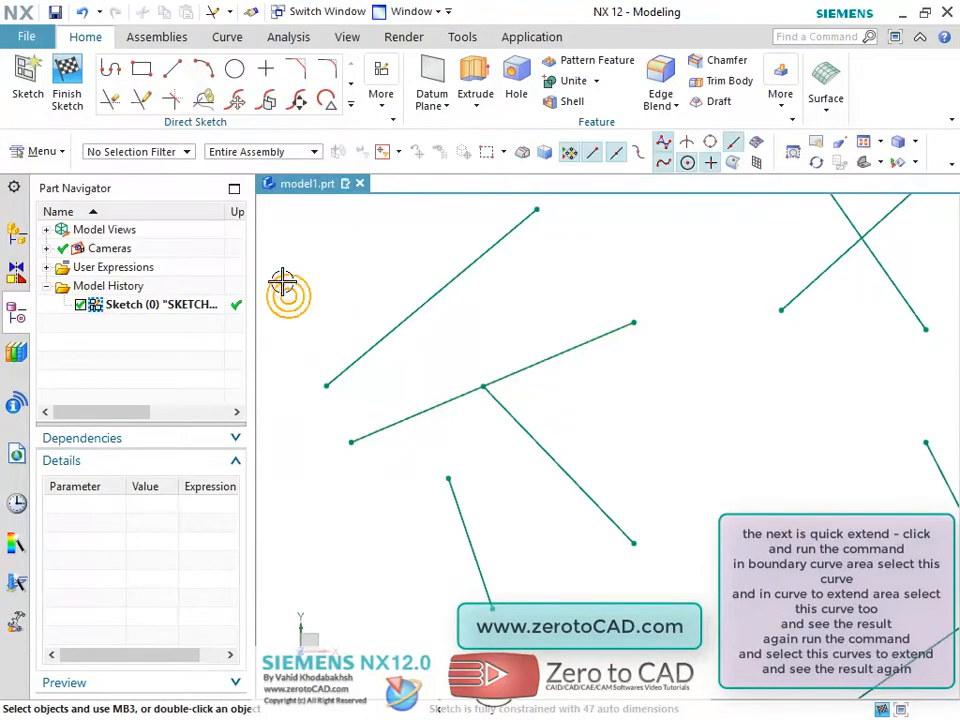
- Quick Extend the upper end of the left short line to the uppermost diagonal line as boundary curve, and exit the command
left_click(141, 104)
left_click(130, 167)
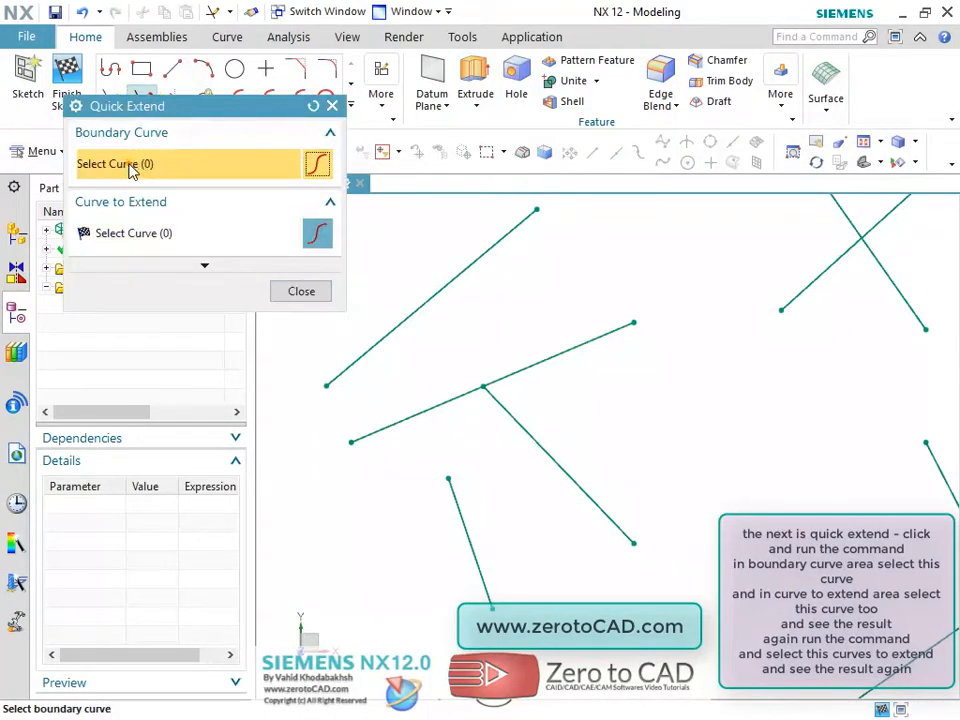
left_click(418, 303)
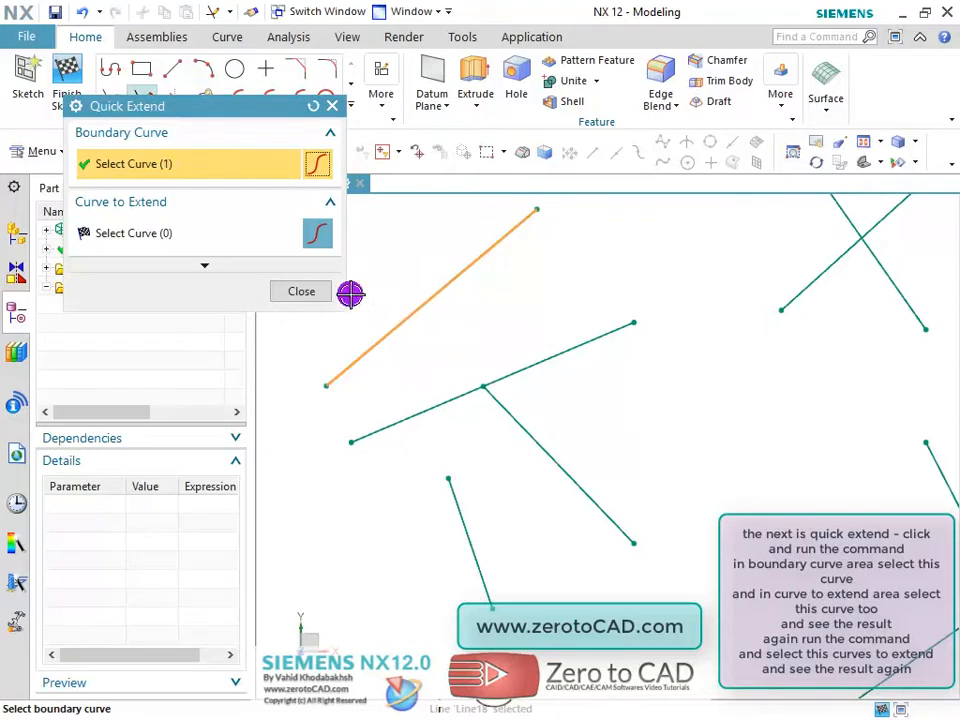
left_click(155, 240)
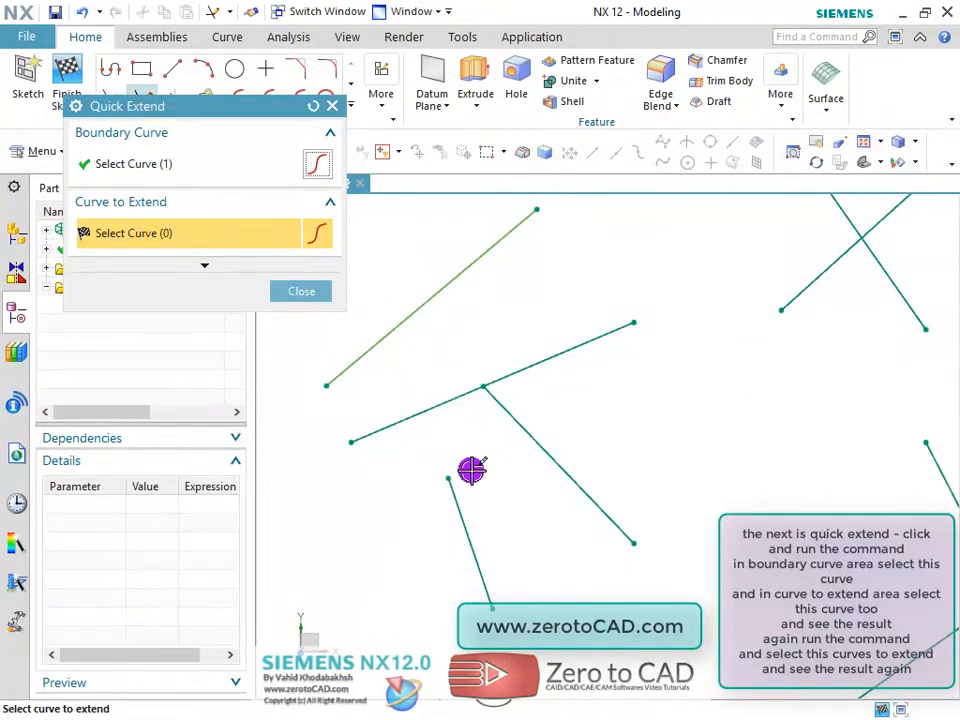
left_click(454, 499)
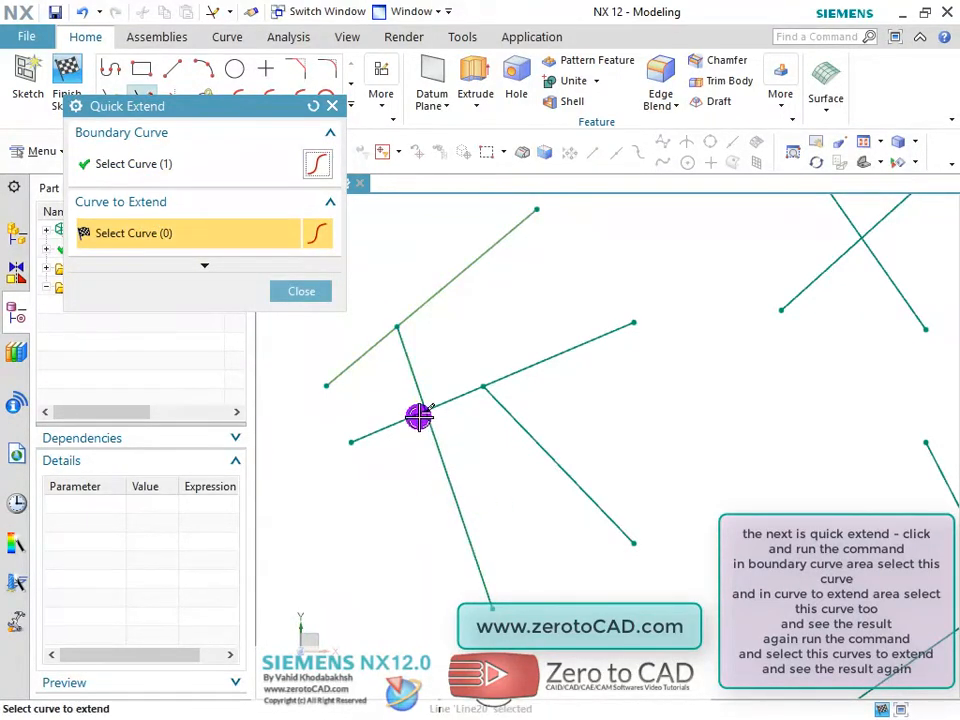
left_click(293, 294)
scroll(395, 279, "down", 3)
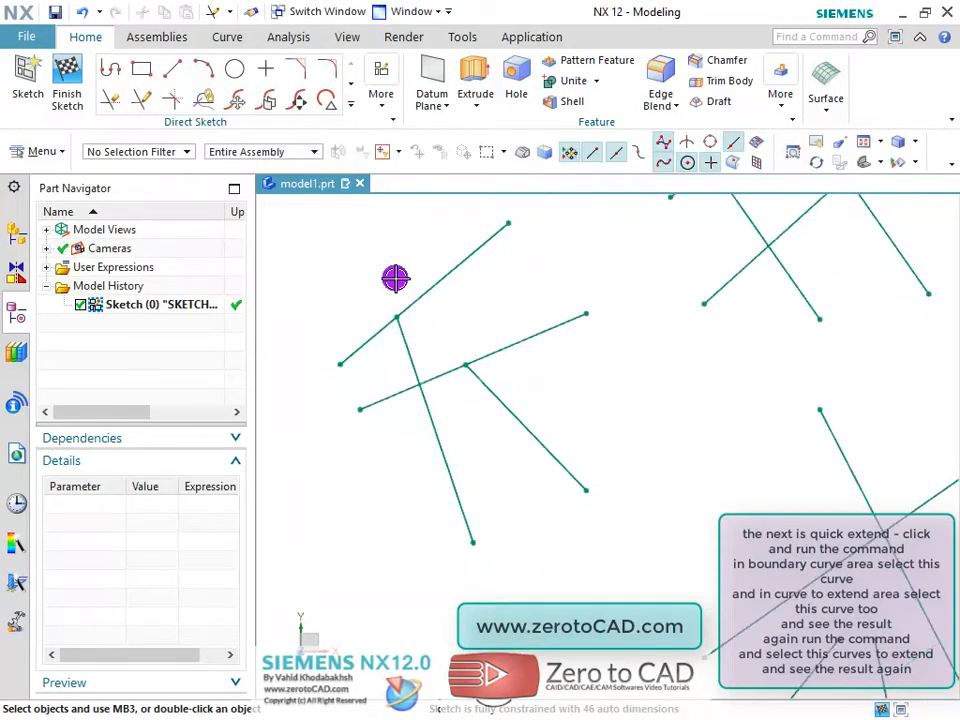
- Make a corner from the two long crossing lines, keeping their lower parts, and another from the two short lines beneath them
scroll(601, 404, "up", 5)
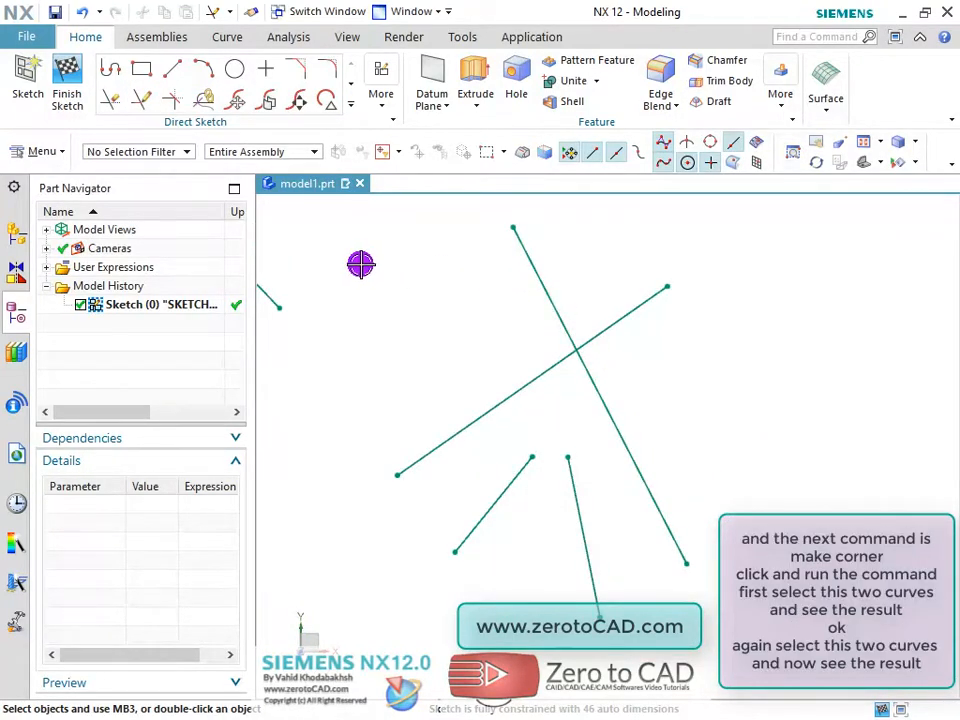
left_click(171, 104)
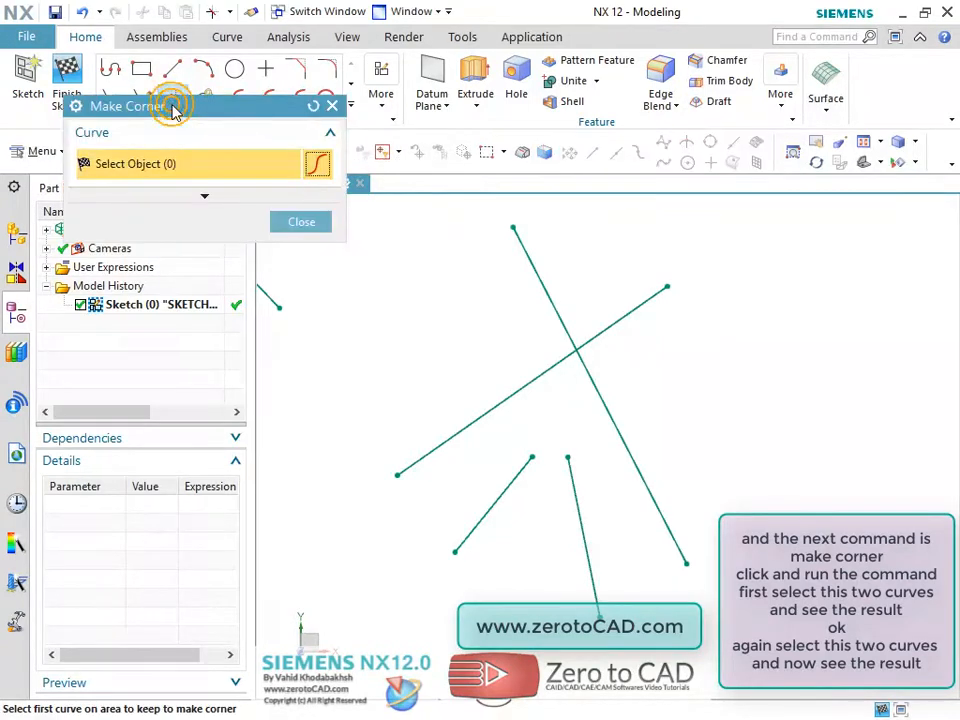
left_click(610, 414)
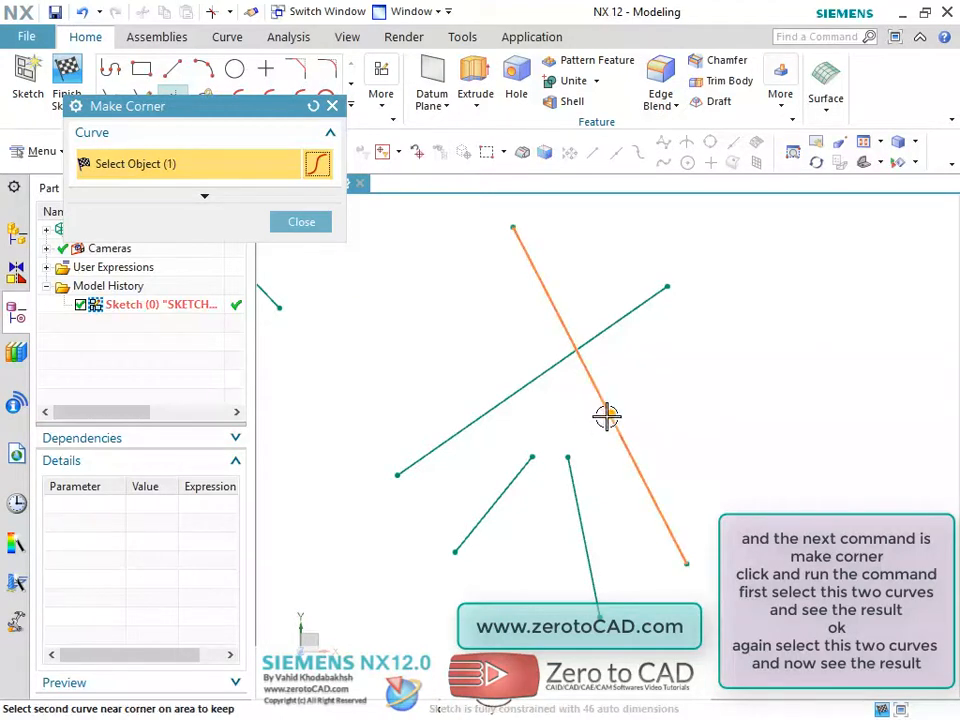
left_click(523, 385)
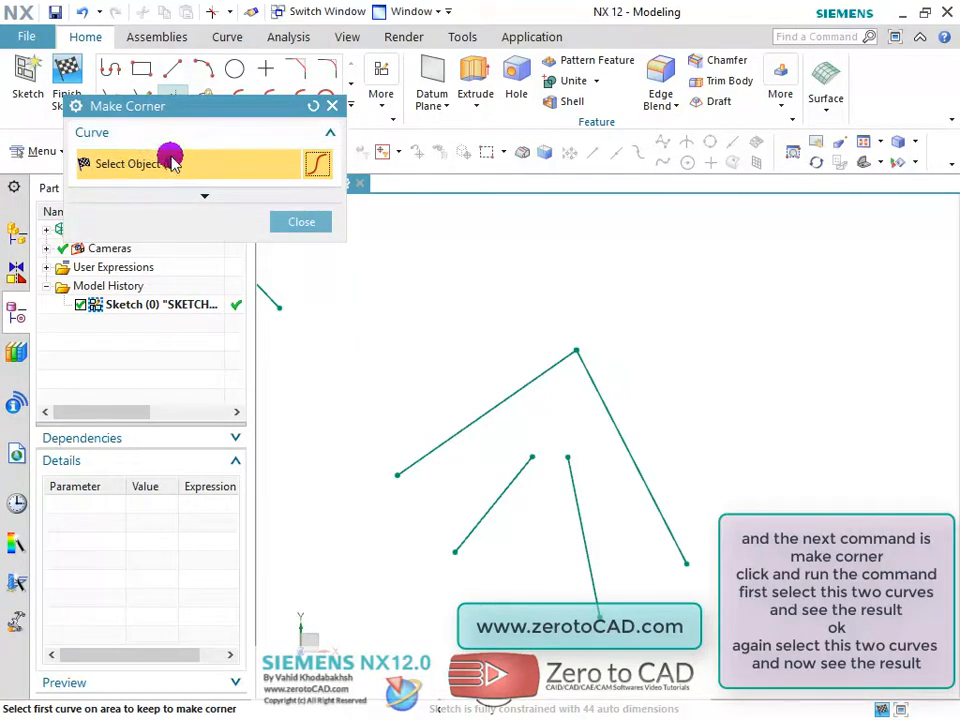
left_click(577, 522)
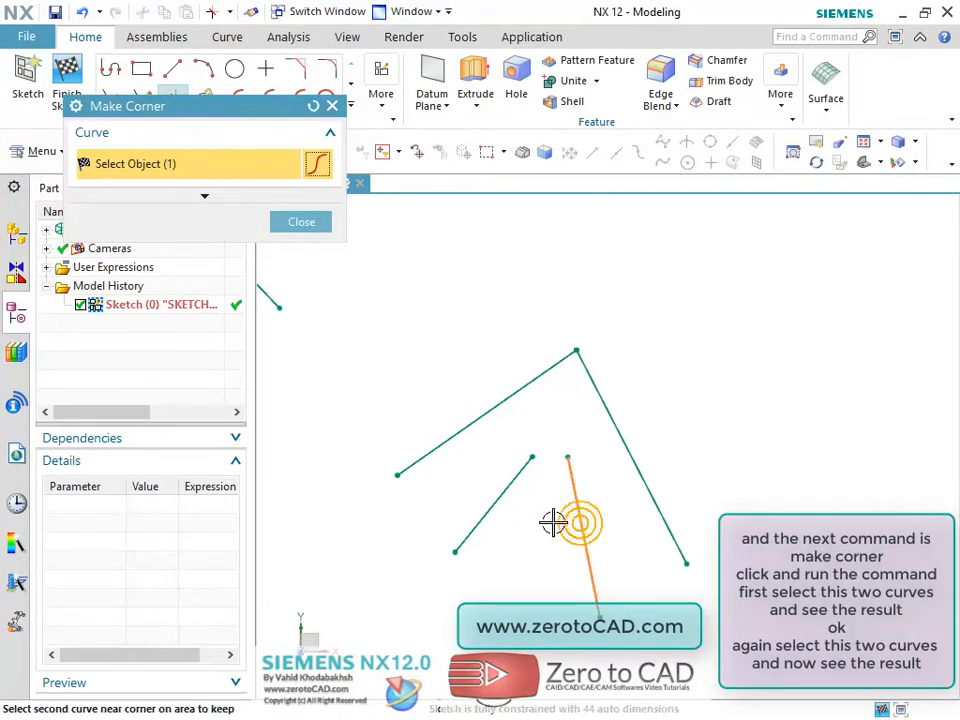
left_click(498, 494)
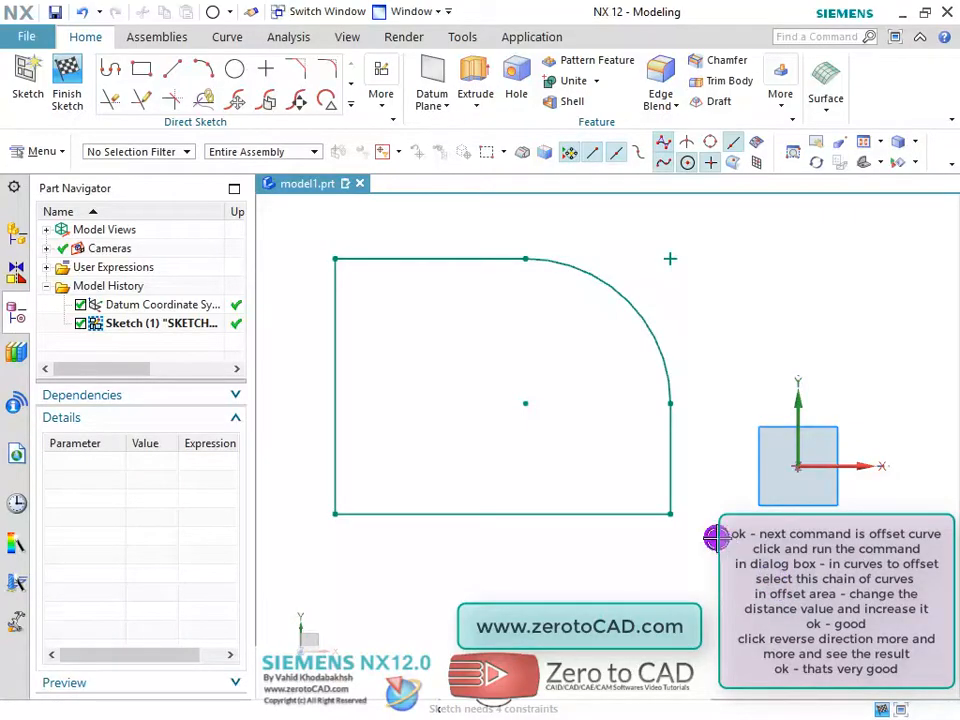
- Start an Offset Curve on the closed chain of connected curves forming the rectangle with one rounded corner
left_click(349, 103)
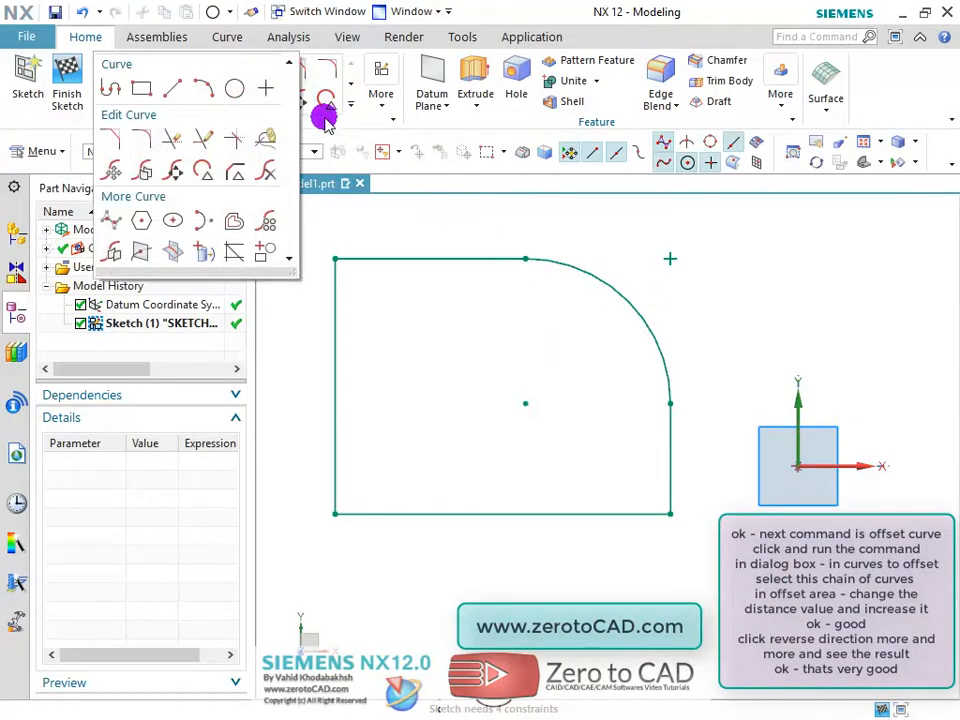
left_click(231, 224)
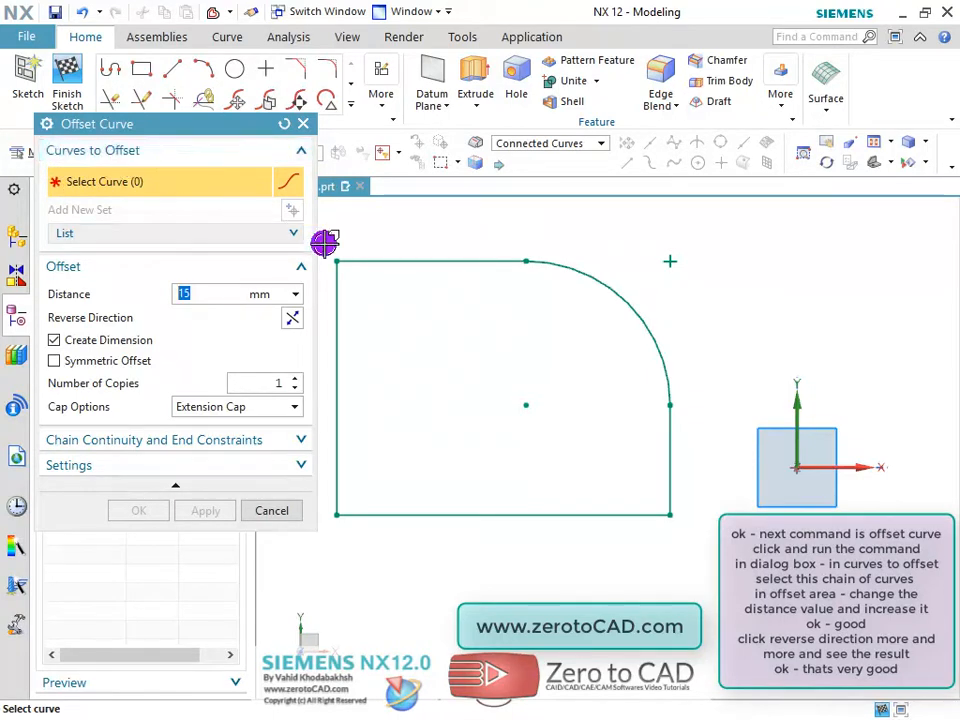
left_click(460, 263)
scroll(559, 365, "down", 2)
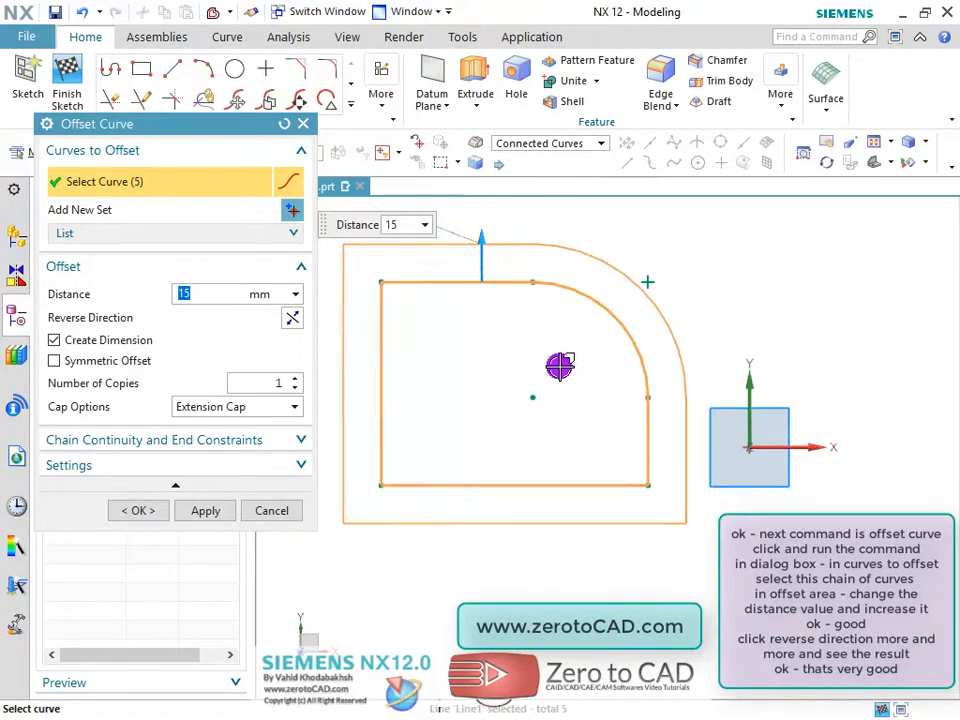
scroll(404, 314, "up", 1)
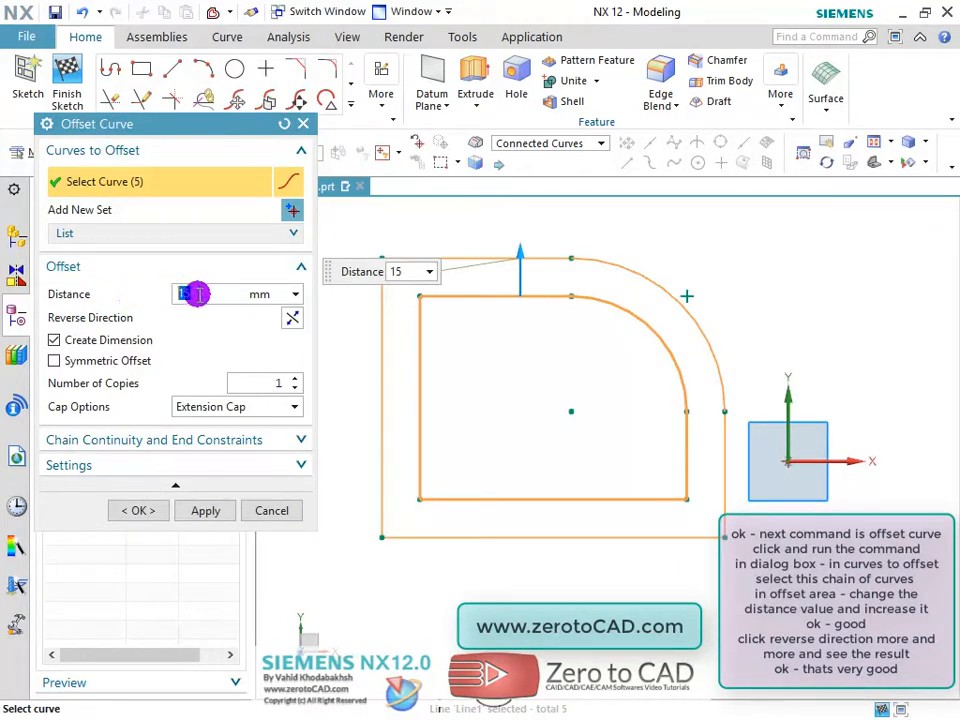
- Set the offset distance of the selected curve chain to 20 mm
left_click(159, 292)
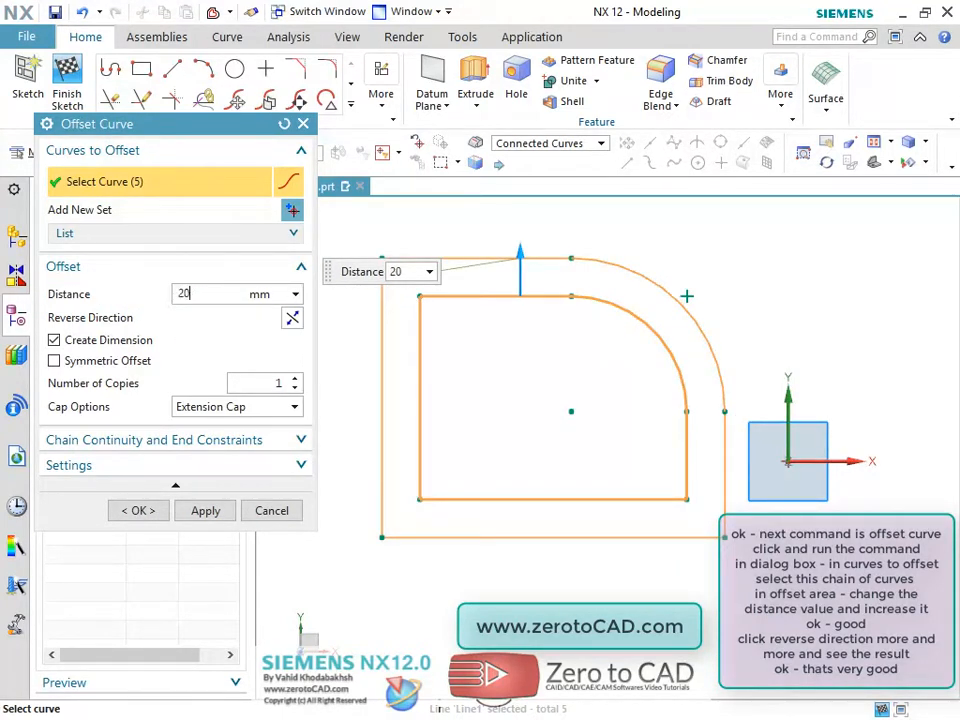
type("20")
left_click(160, 294)
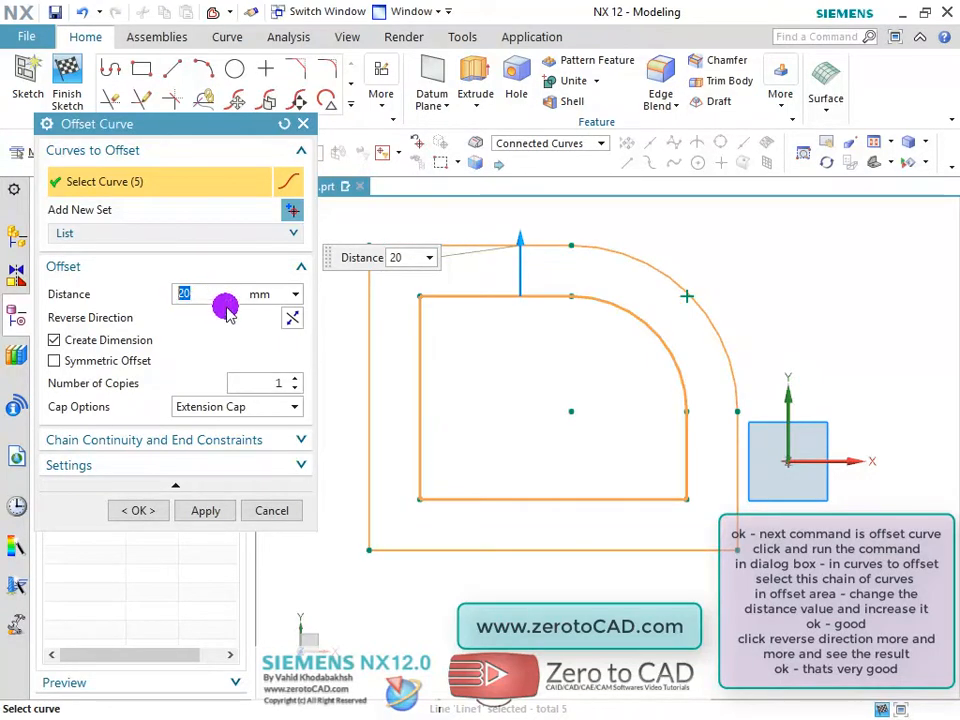
scroll(570, 358, "down", 1)
scroll(484, 341, "up", 1)
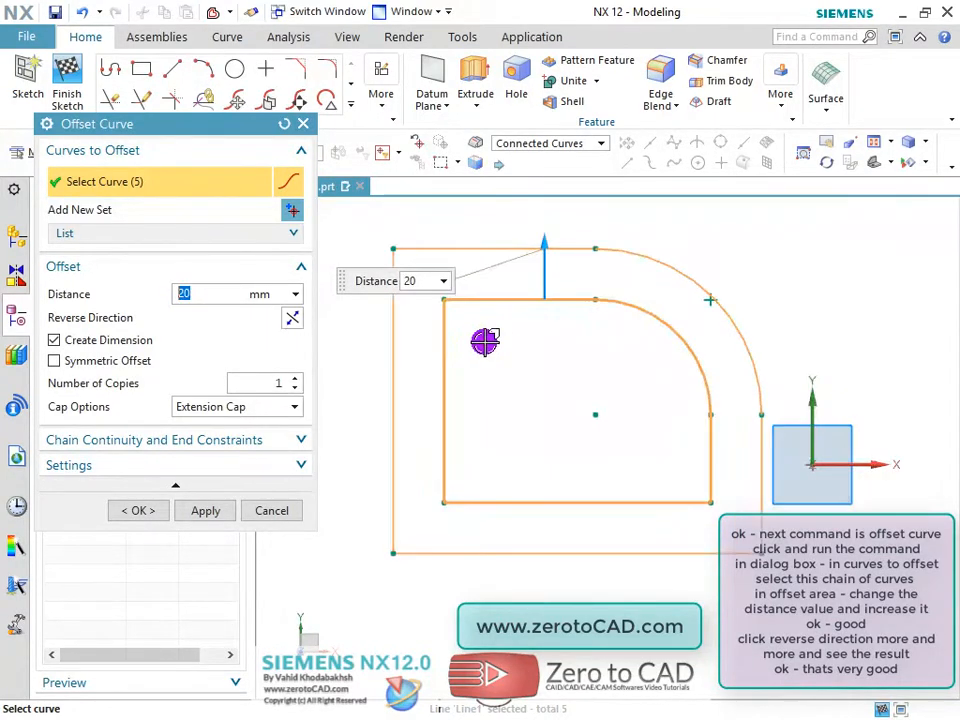
- Reverse the offset direction repeatedly to compare the inward and outward offsets of the profile
left_click(291, 318)
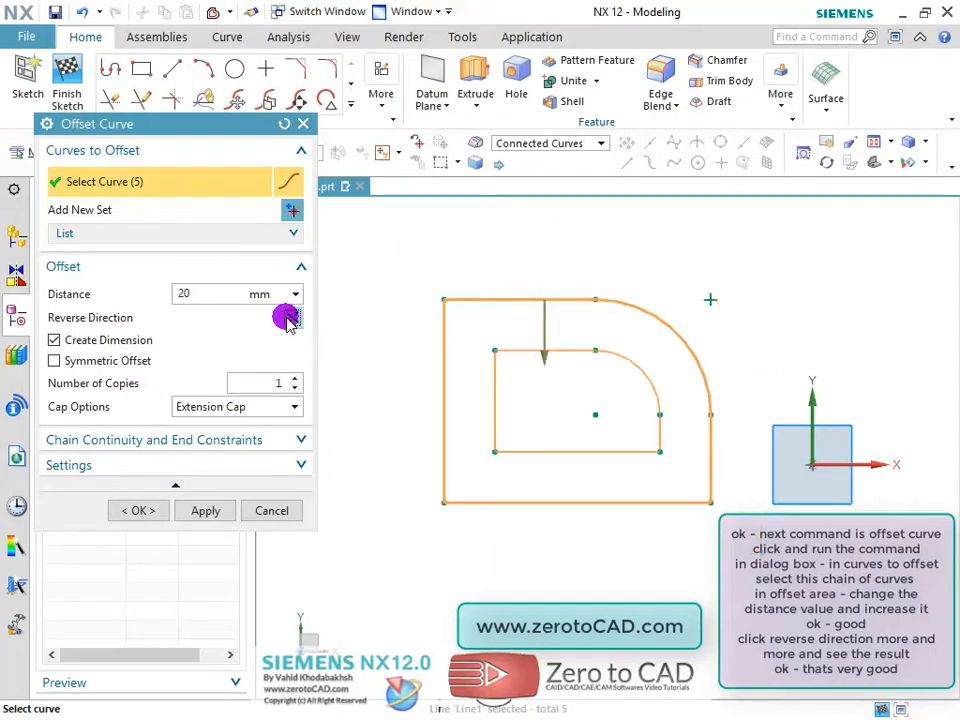
left_click(288, 318)
left_click(290, 317)
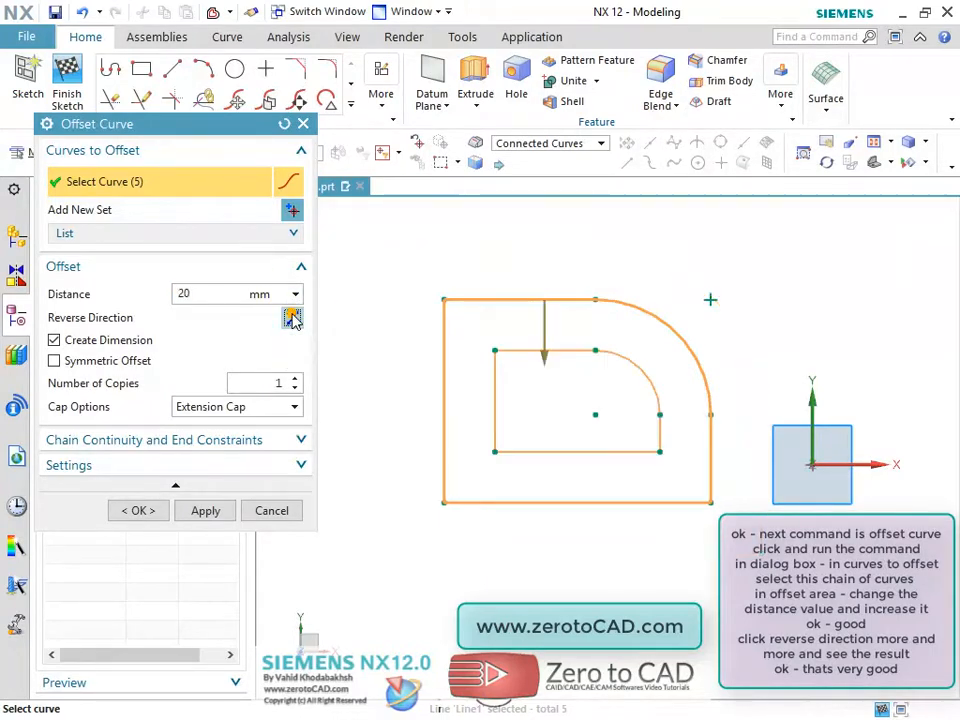
left_click(290, 317)
left_click(290, 317)
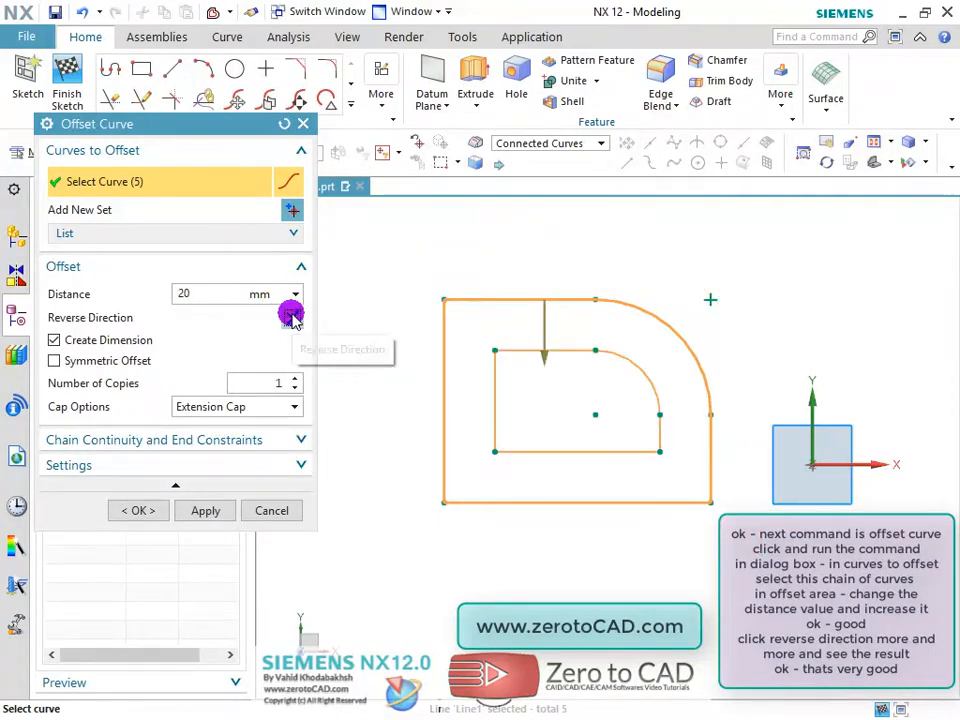
left_click(290, 317)
- Set the offset distance to 10 mm and toggle Symmetric Offset on and off, leaving it off
left_click_drag(213, 294, 145, 300)
type("10")
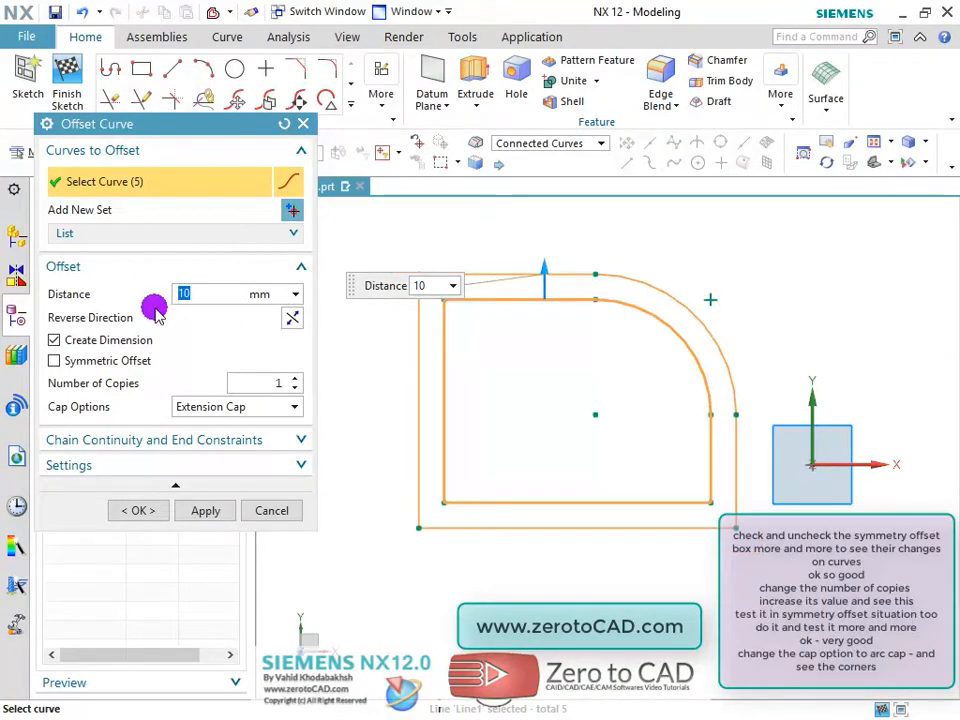
left_click(58, 343)
left_click(55, 361)
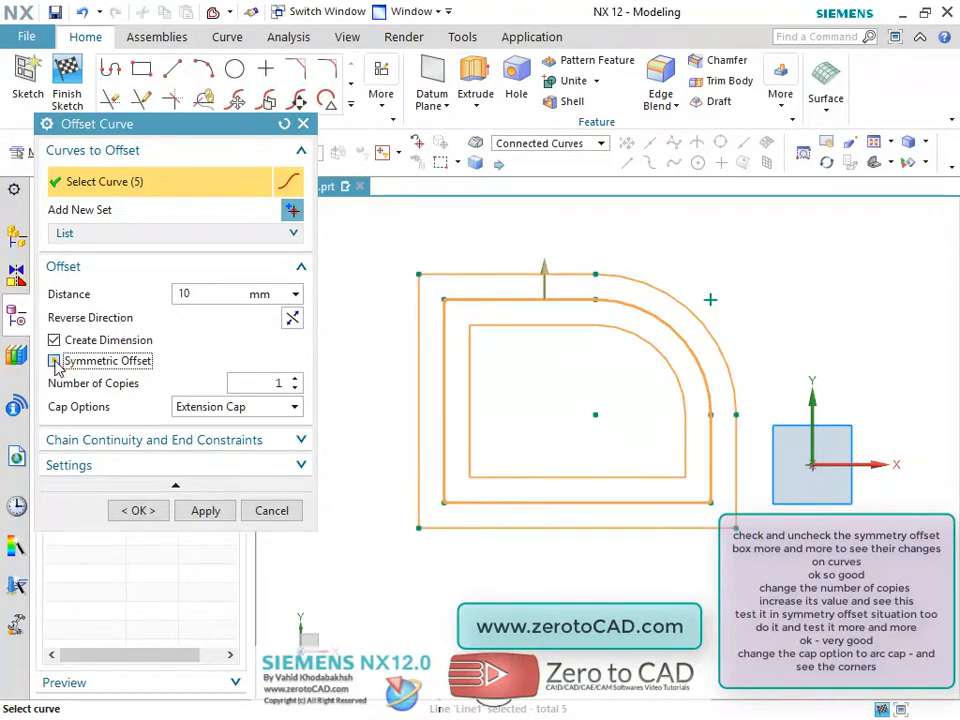
left_click(55, 361)
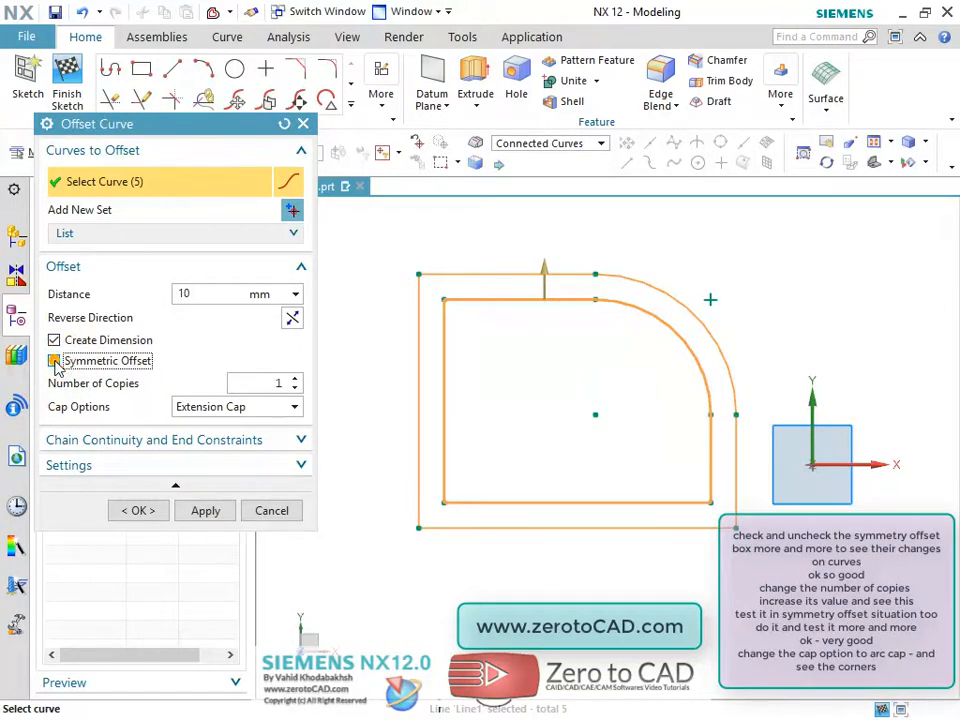
left_click(54, 361)
left_click(55, 362)
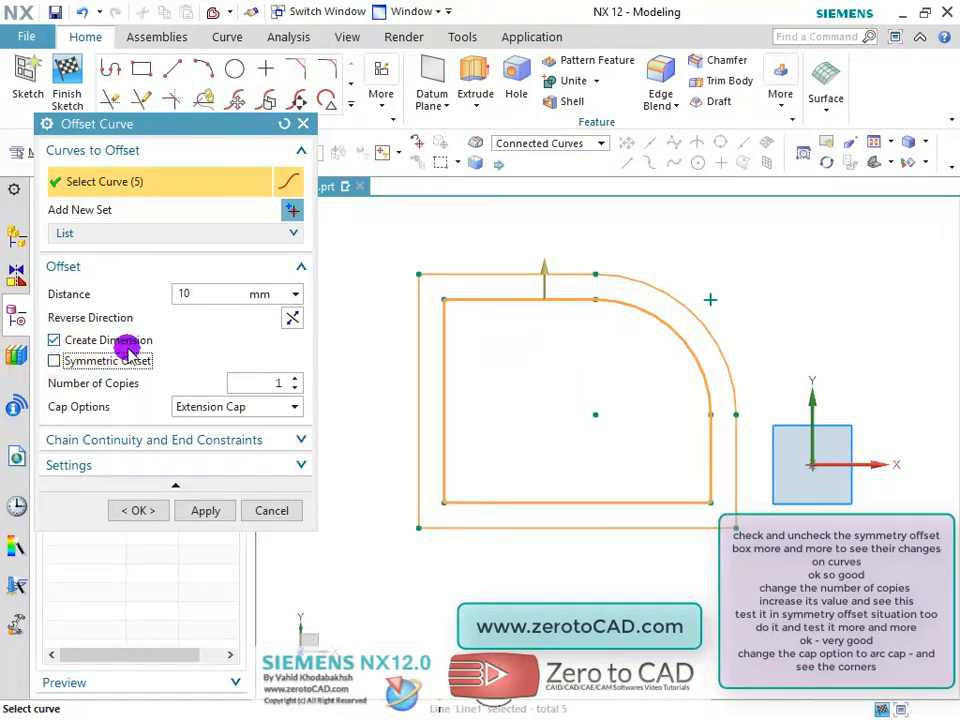
- Set the offset distance to 6 mm and vary the number of copies between 1 and 3, ending at 3
left_click(229, 294)
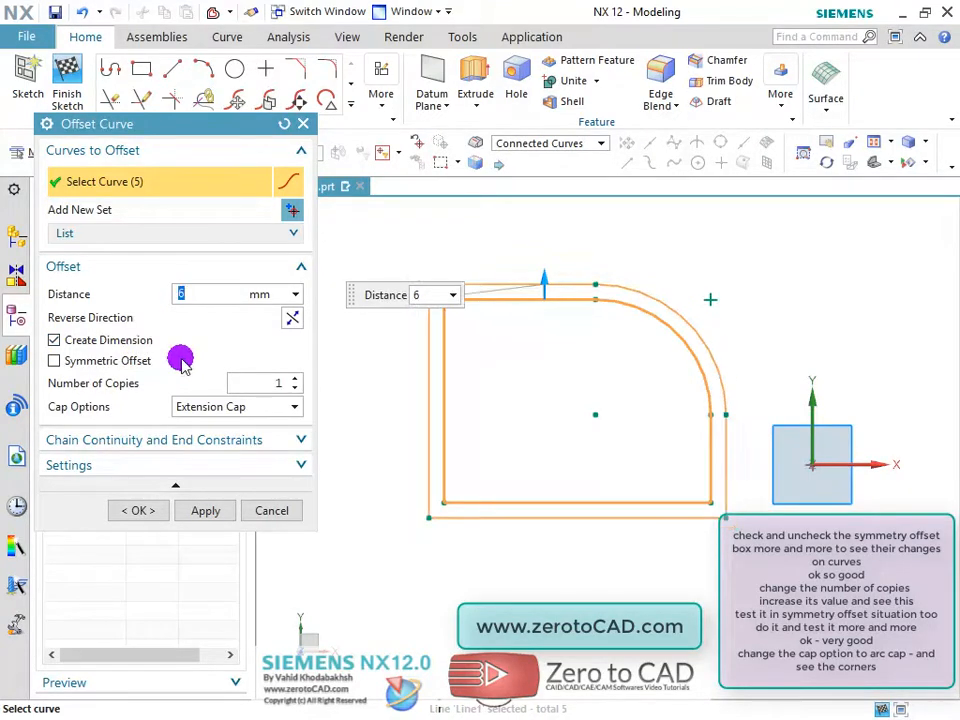
left_click(295, 380)
left_click(296, 380)
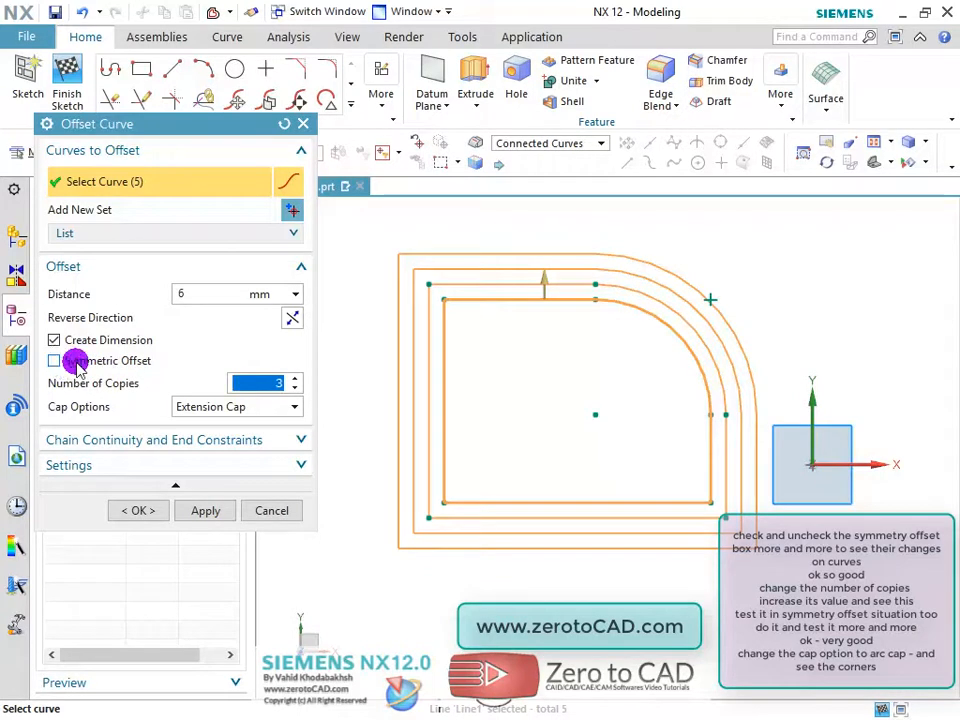
left_click(295, 389)
left_click(295, 389)
left_click(295, 380)
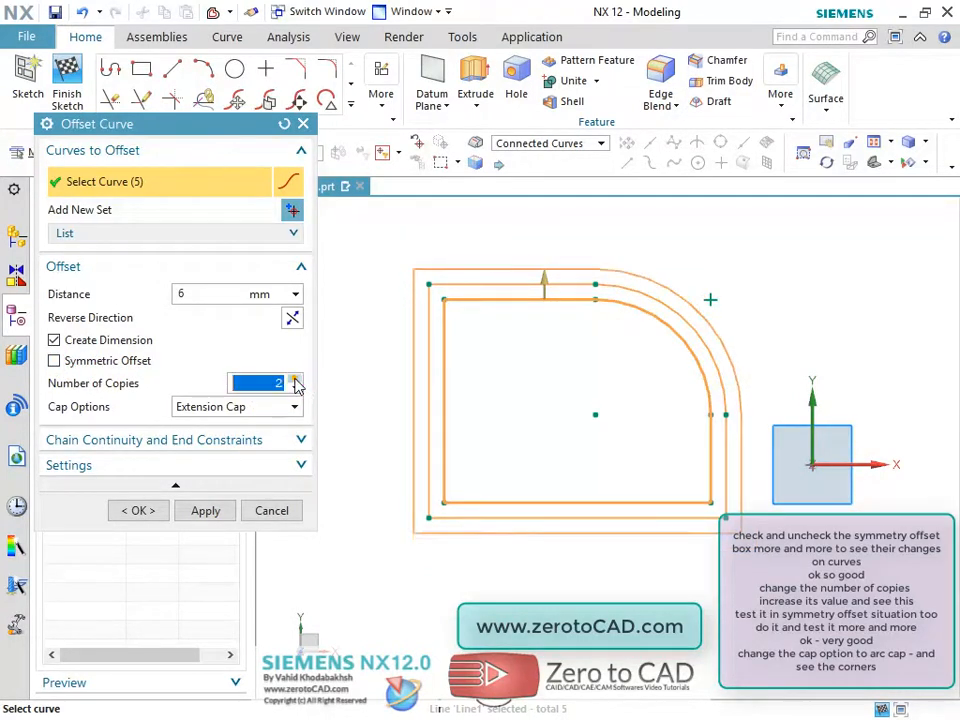
left_click(295, 380)
- Try Symmetric Offset with between 1 and 5 copies, and return to one copy with Symmetric Offset off
left_click(55, 361)
left_click(55, 361)
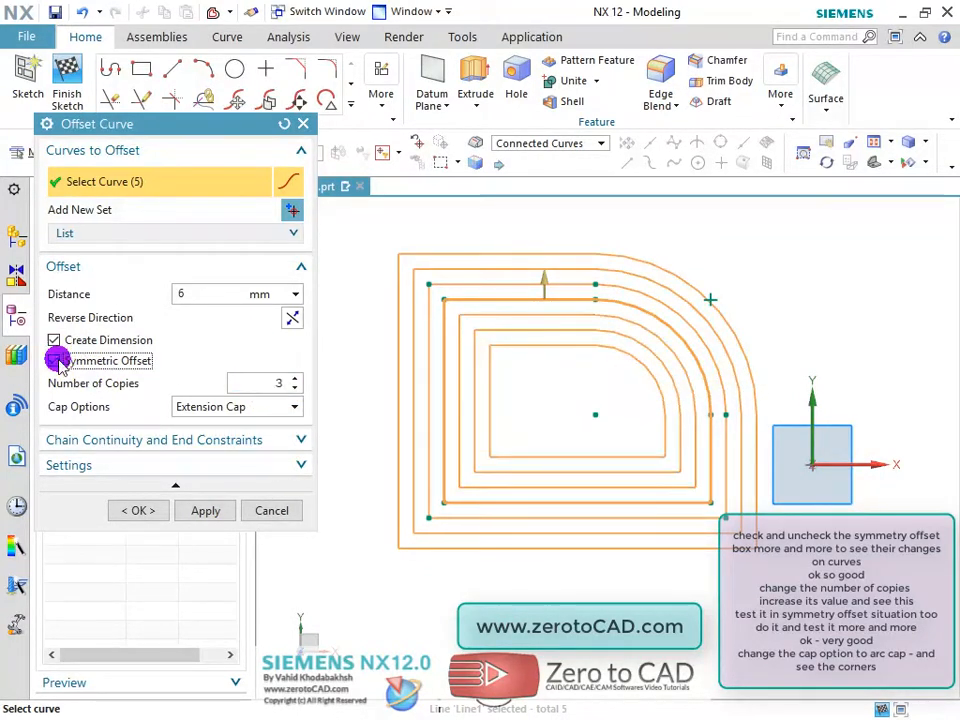
left_click(295, 390)
left_click(295, 390)
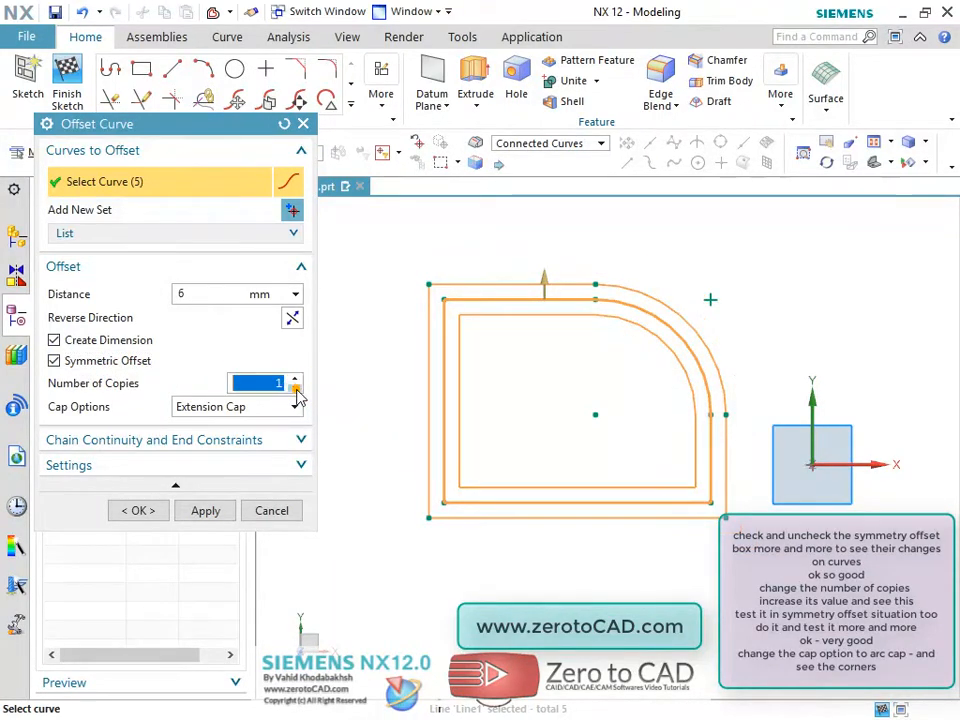
left_click(295, 379)
left_click(295, 379)
left_click(295, 379)
left_click(295, 379)
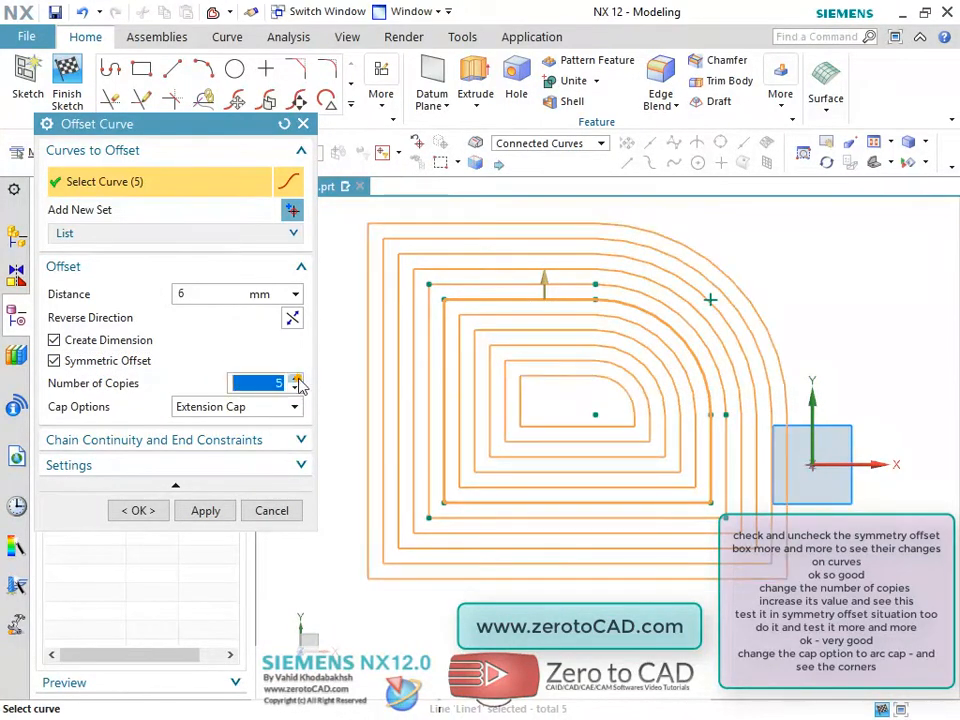
left_click(295, 390)
left_click(295, 390)
left_click(295, 390)
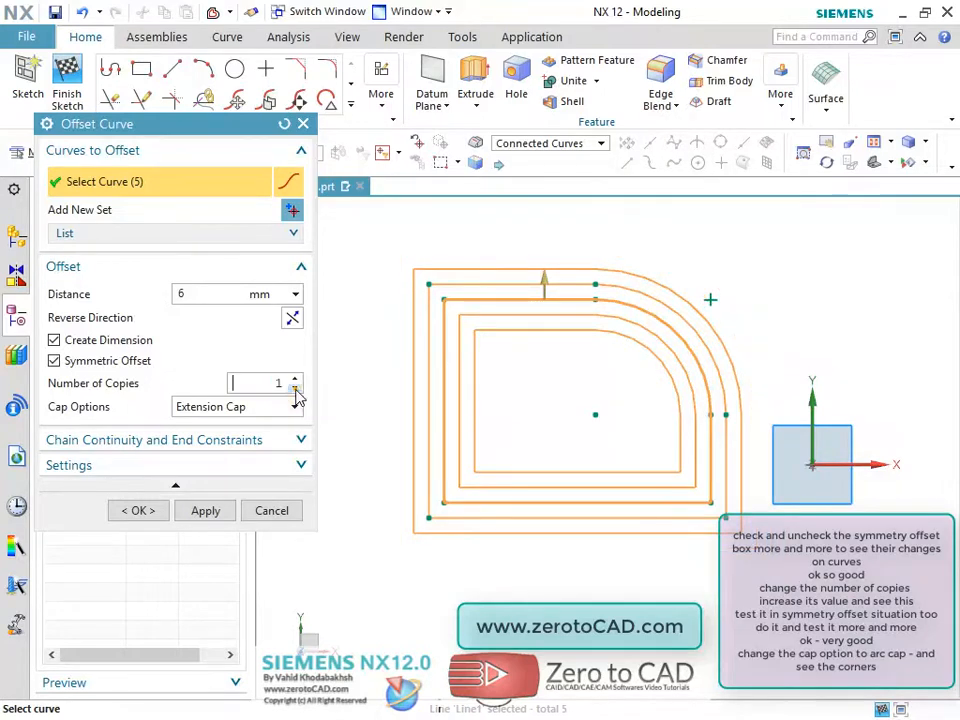
left_click(295, 390)
left_click(55, 361)
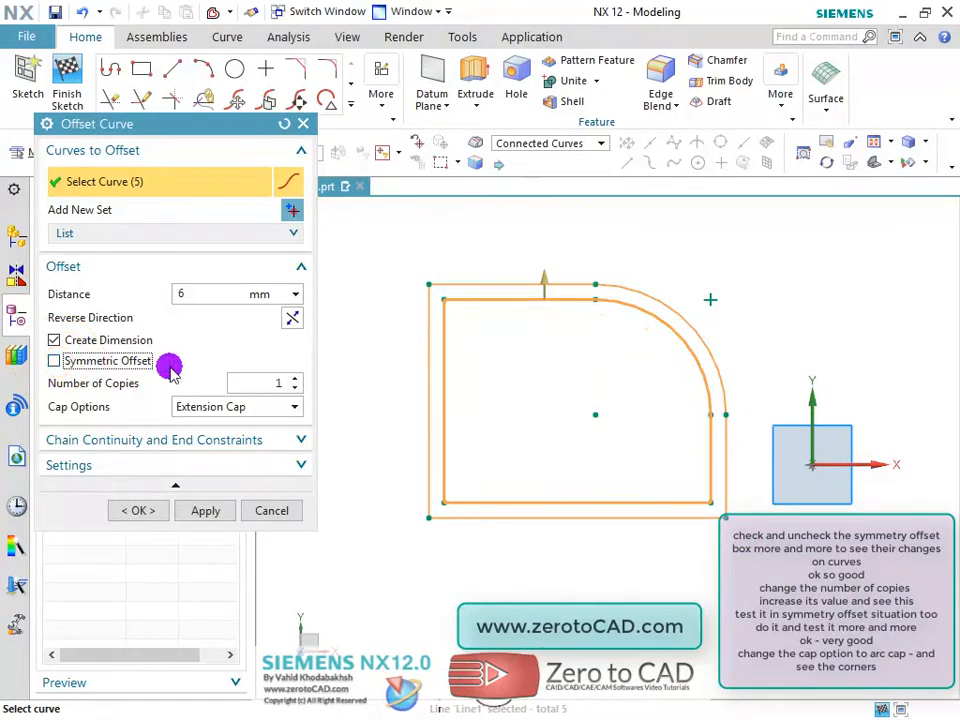
- Try the Arc Cap option on the offset corners and switch back to Extension Cap
scroll(584, 360, "up", 3)
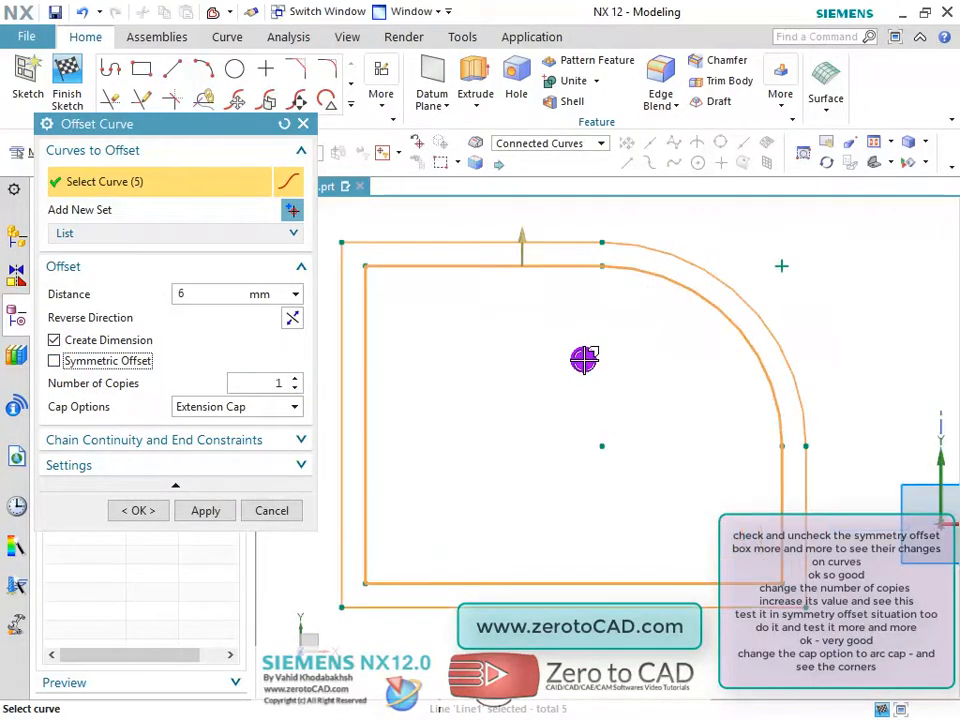
left_click(295, 408)
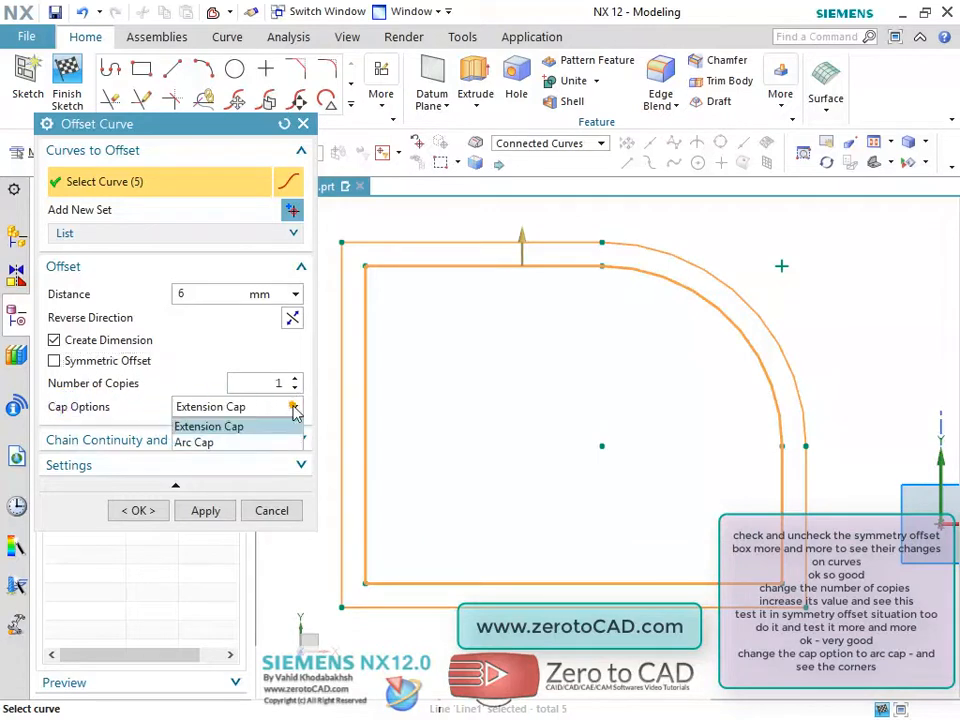
left_click(222, 443)
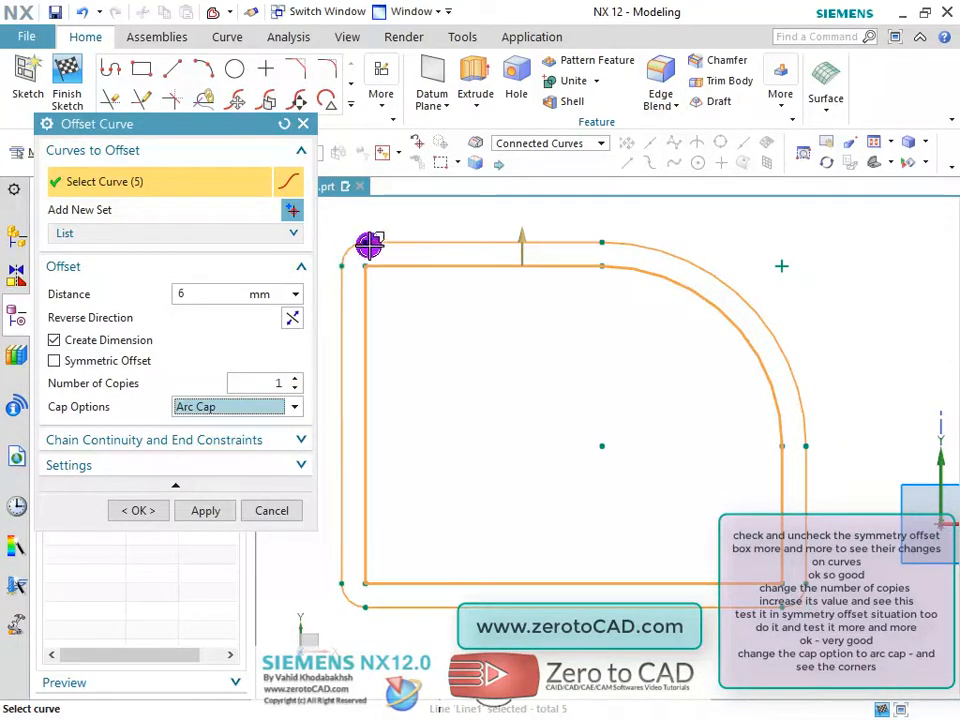
left_click(295, 408)
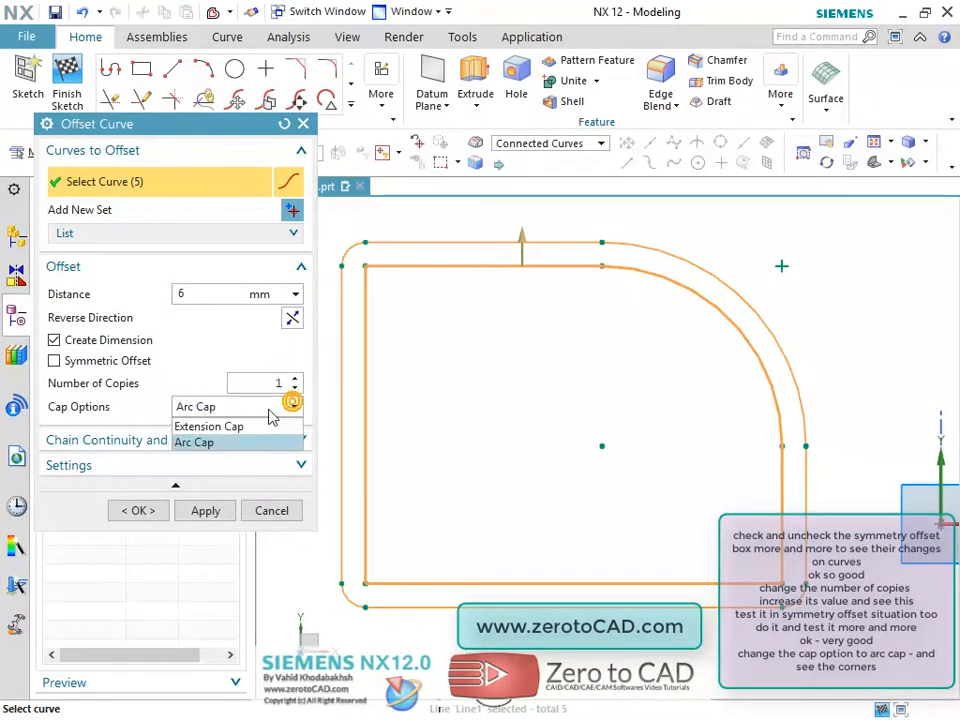
left_click(250, 426)
- Create the single 6 mm outward offset of the profile with Extension Cap corners
scroll(492, 410, "down", 2)
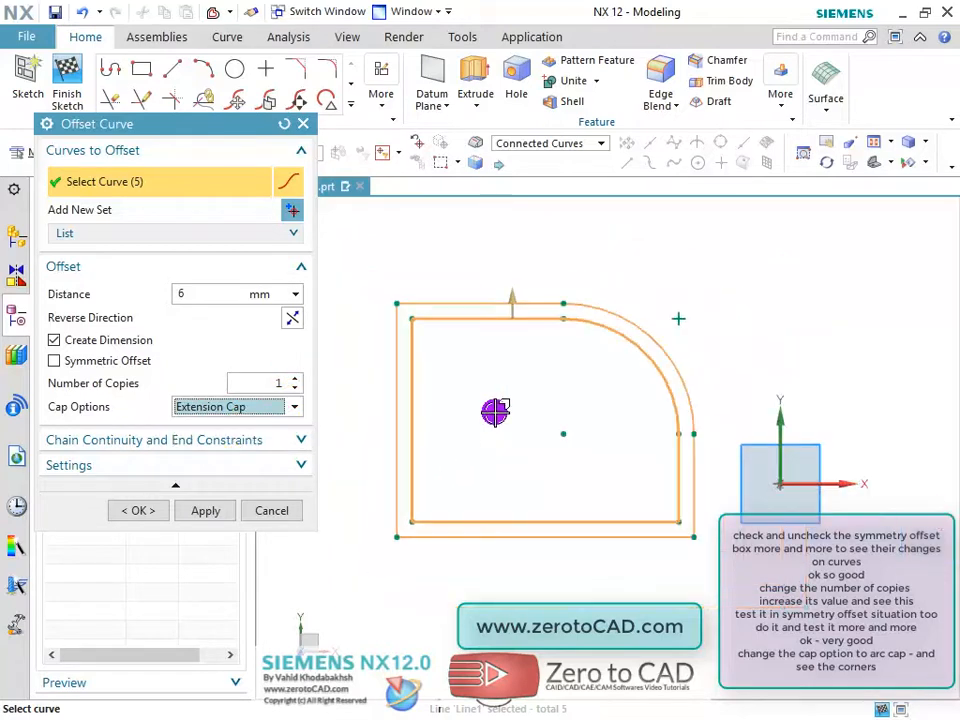
scroll(473, 417, "up", 2)
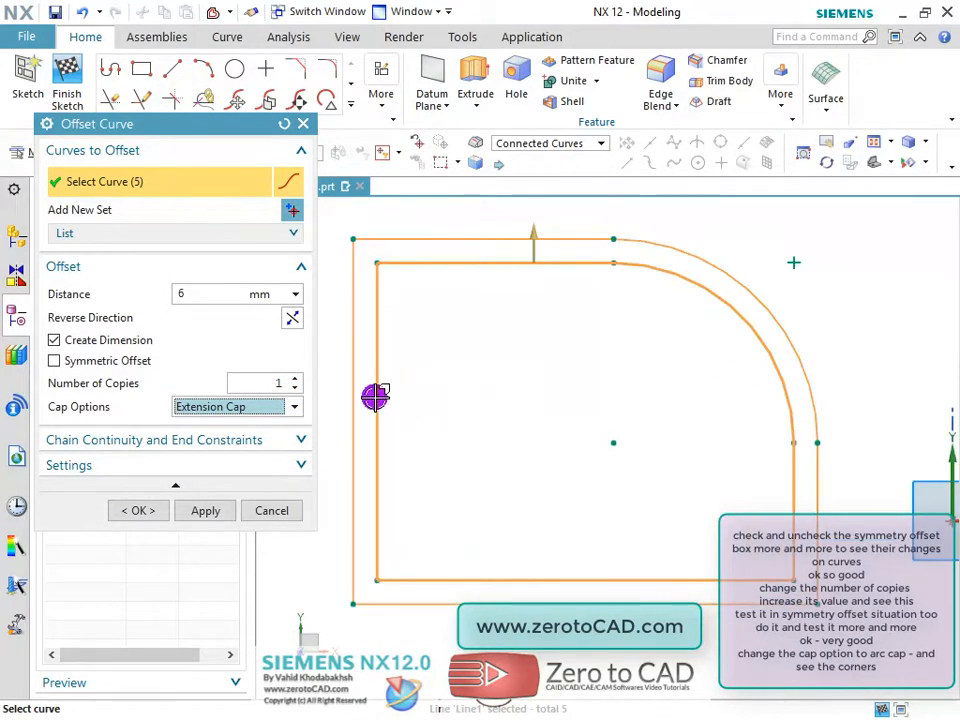
left_click(131, 510)
scroll(582, 472, "down", 2)
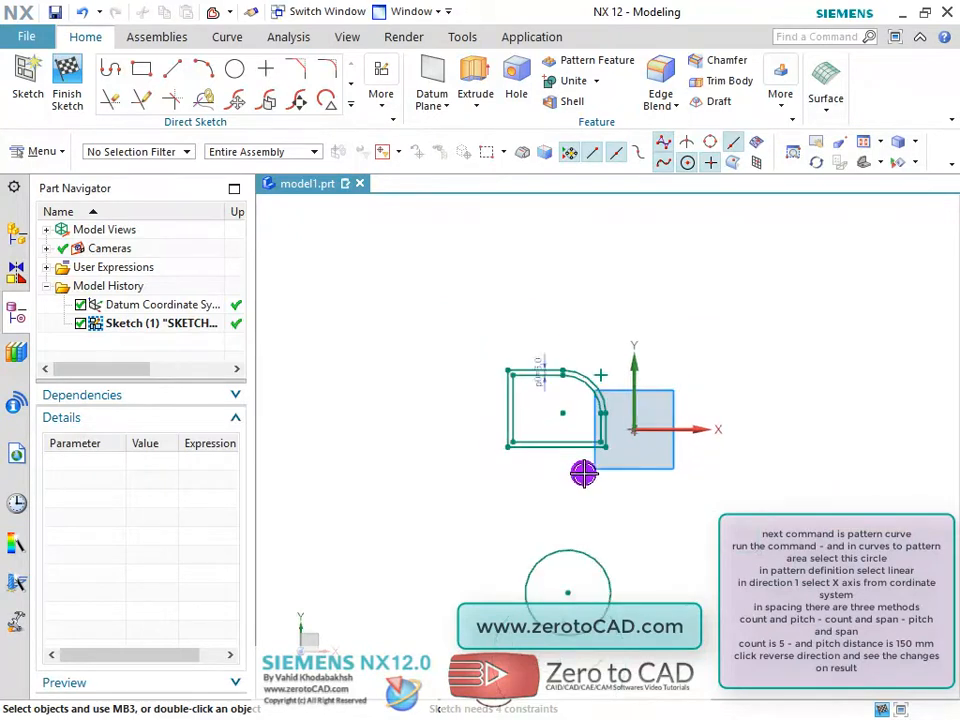
- Start a Pattern Curve and select the circle below the offset profile as the curve to pattern
scroll(603, 662, "up", 4)
scroll(611, 656, "down", 4)
scroll(645, 683, "up", 1)
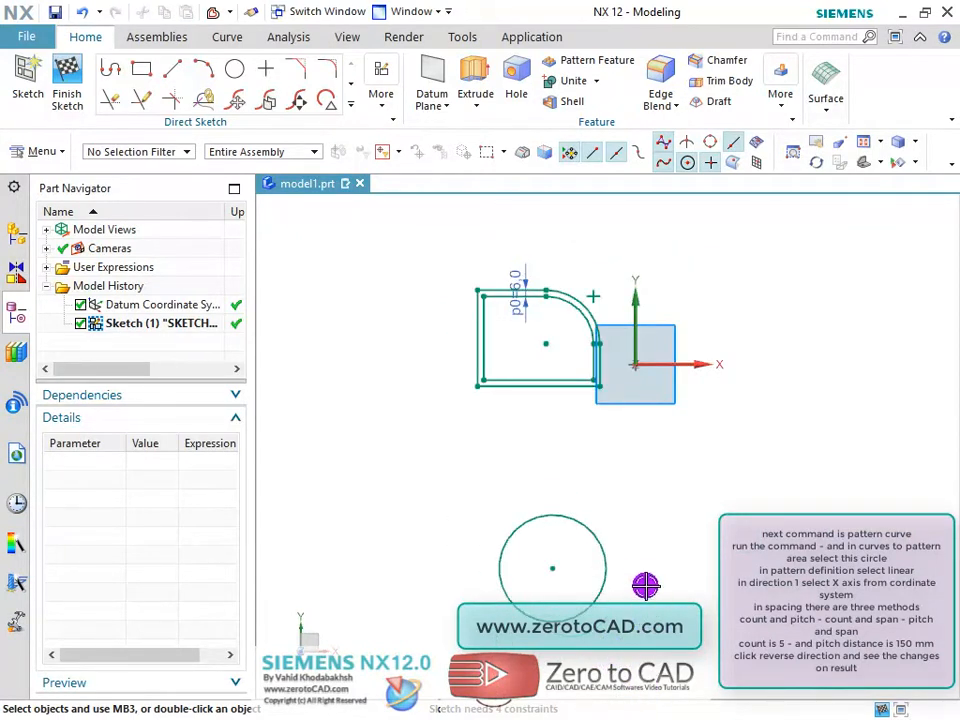
middle_click_drag(643, 560, 519, 379, "shift")
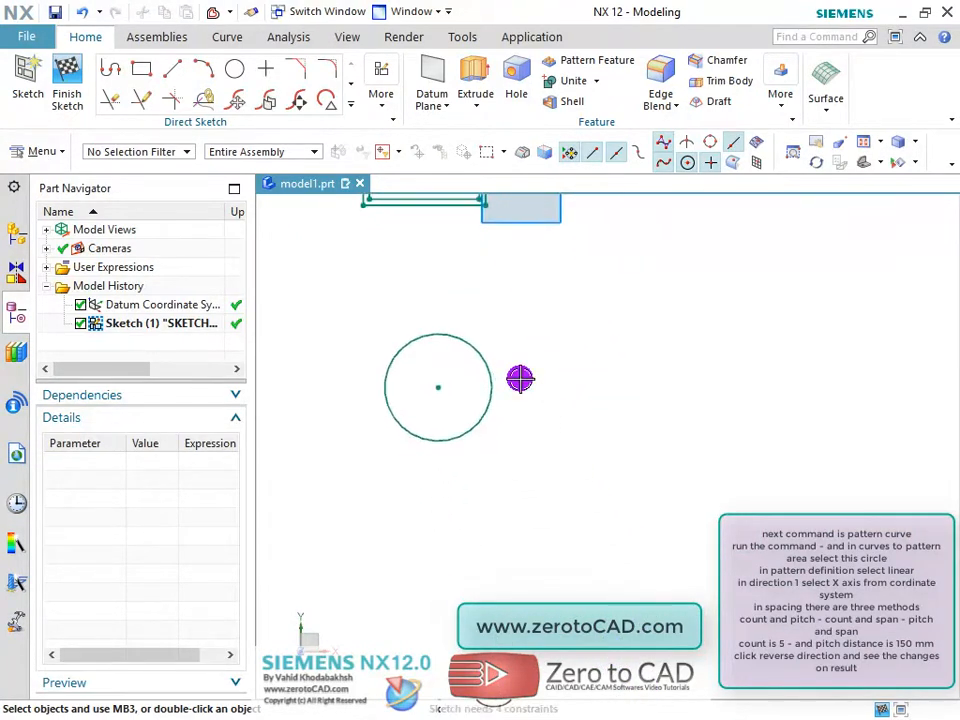
left_click(352, 104)
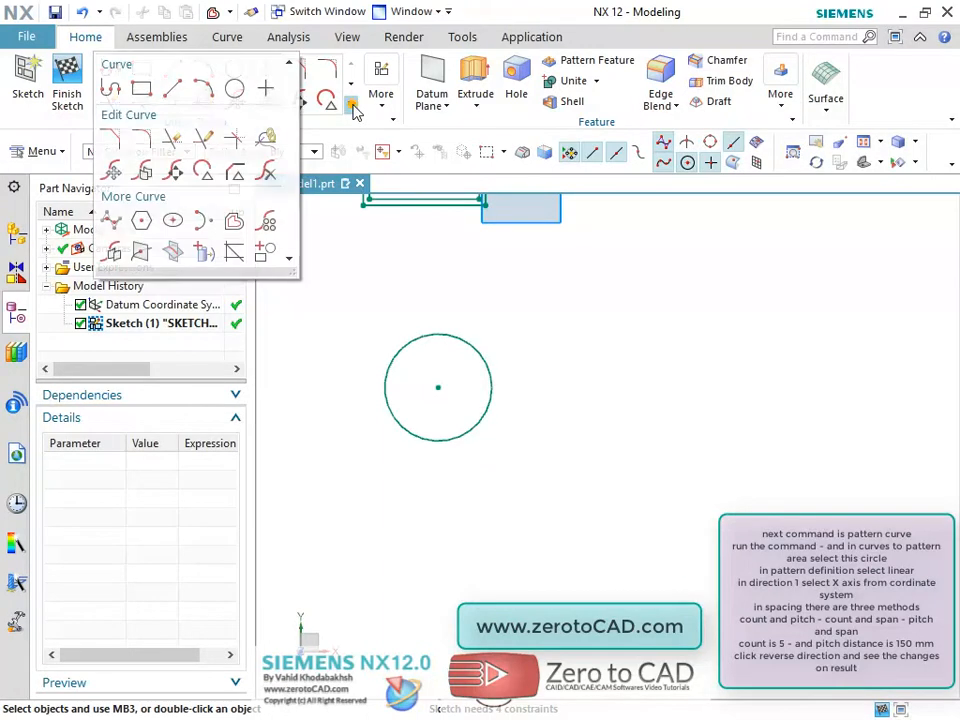
left_click(265, 221)
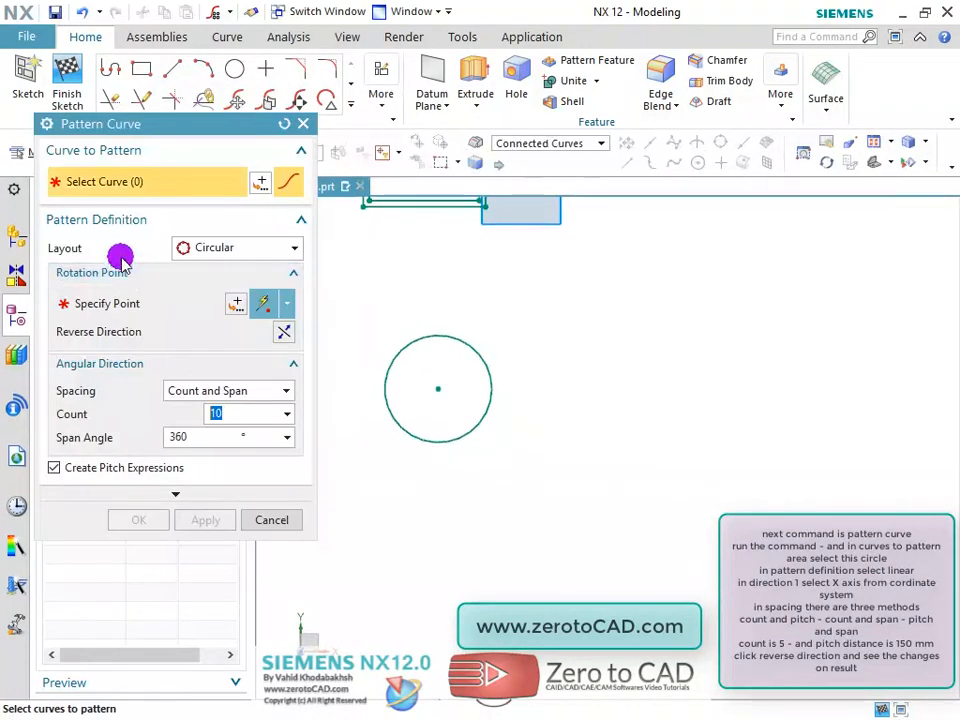
left_click(462, 337)
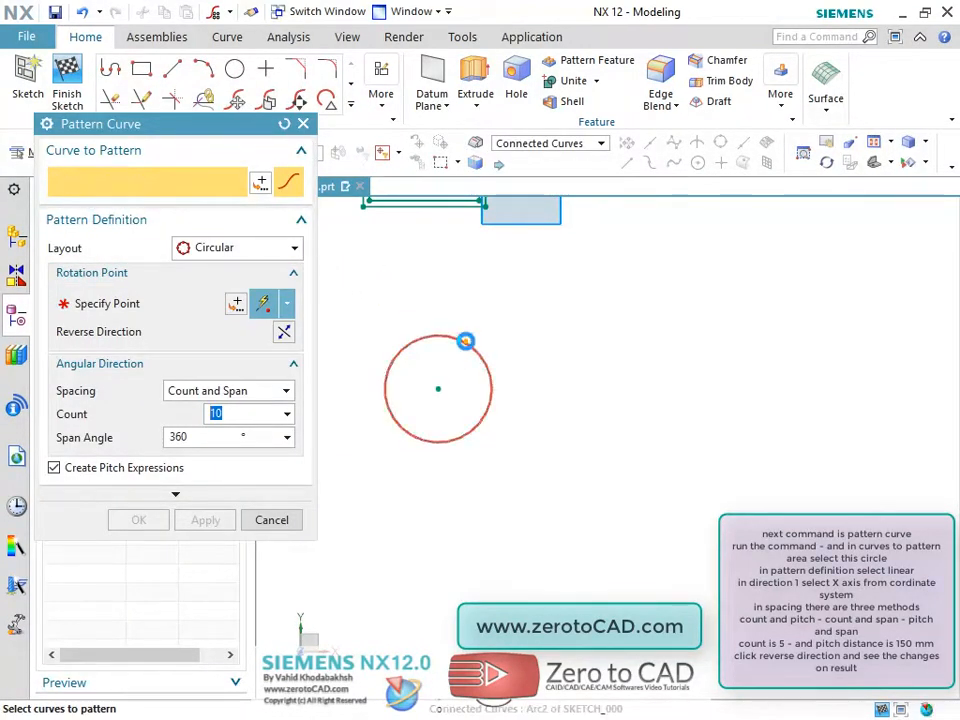
scroll(549, 447, "down", 3)
scroll(620, 368, "up", 1)
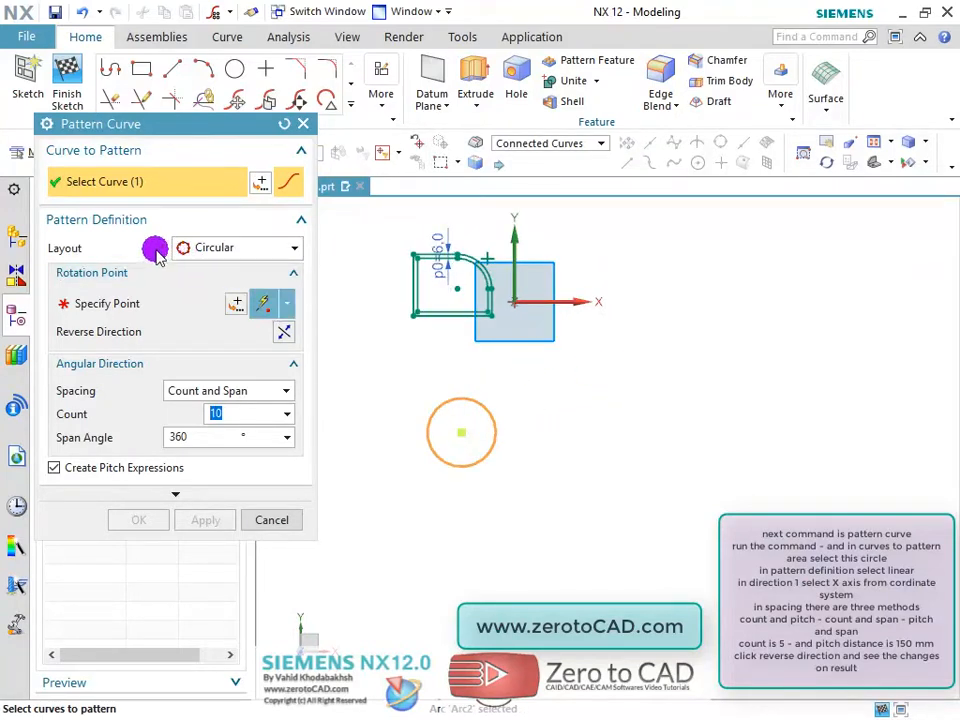
- Set the pattern layout to Linear and use the sketch's X axis as Direction 1
left_click(224, 254)
left_click(208, 269)
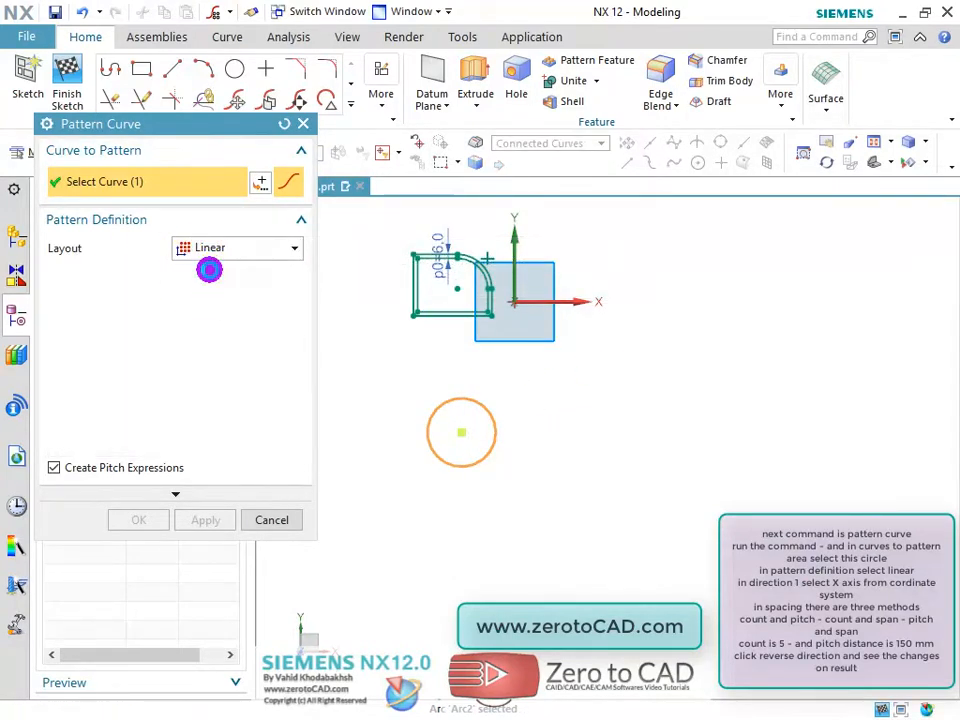
left_click(146, 303)
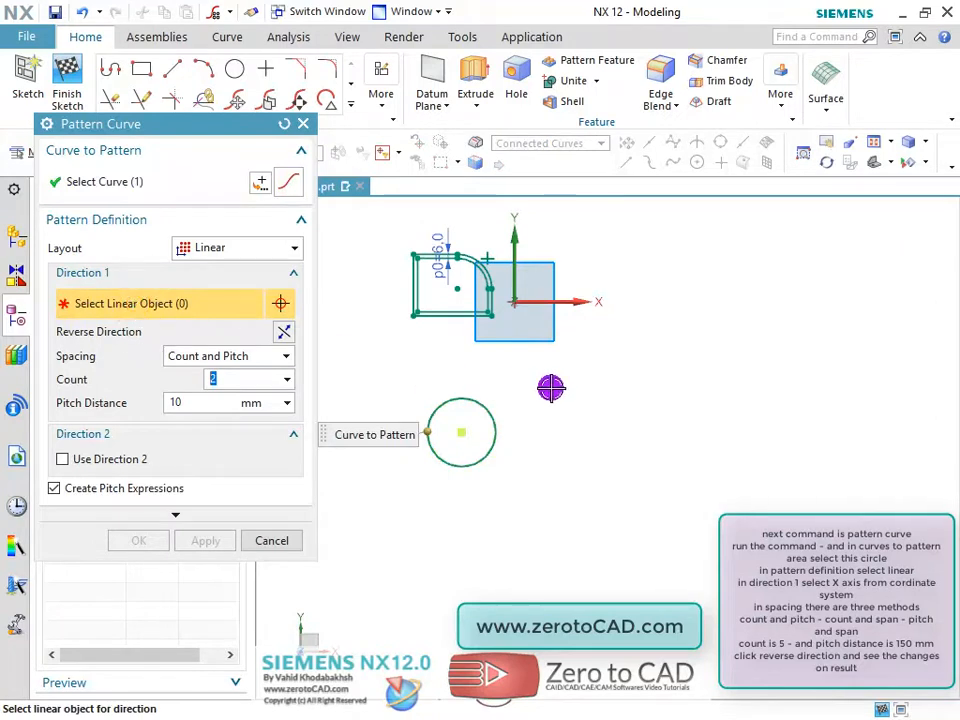
left_click(579, 302)
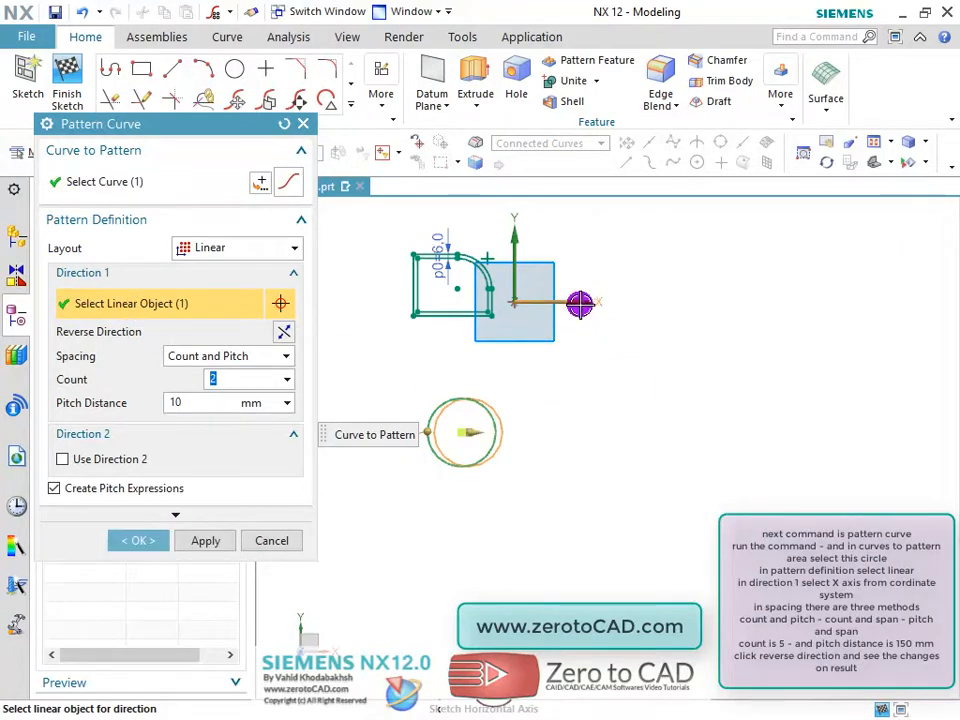
- Set Direction 1 spacing to Count and Pitch with a count of 5 and a pitch distance of 150 mm
left_click(285, 357)
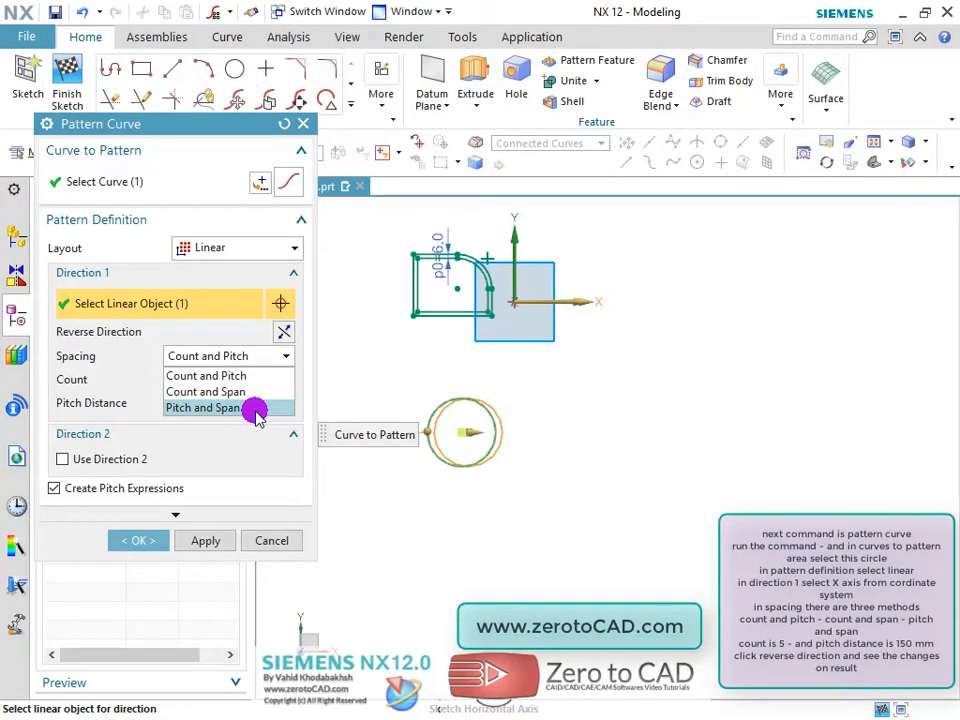
left_click(240, 376)
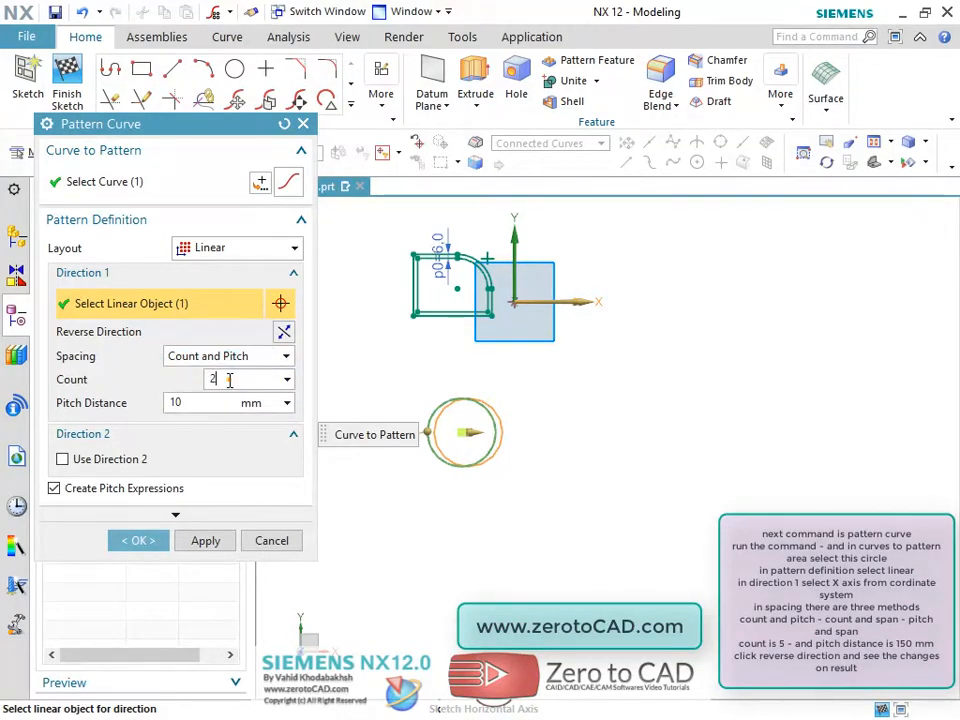
type("5")
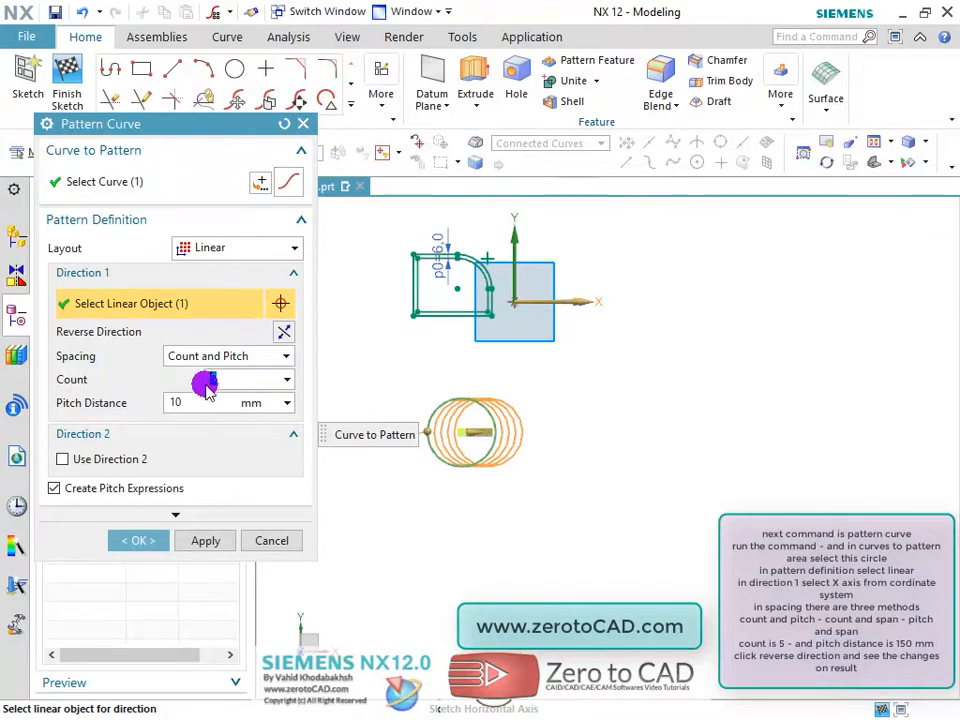
key("Tab")
type("150")
key("Return")
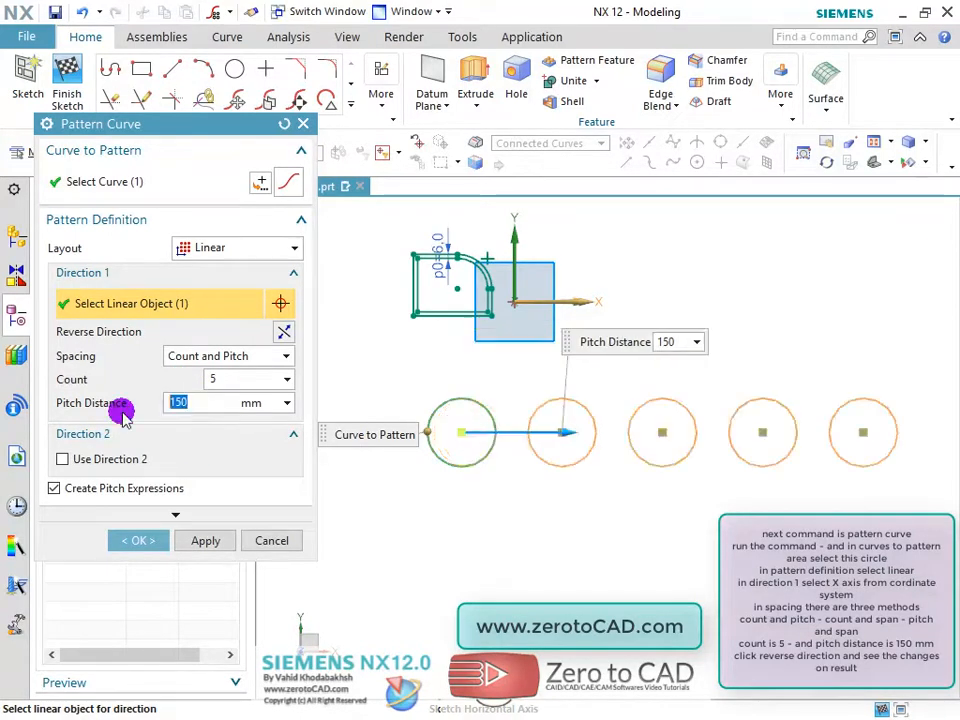
scroll(675, 461, "down", 1)
scroll(742, 480, "up", 1)
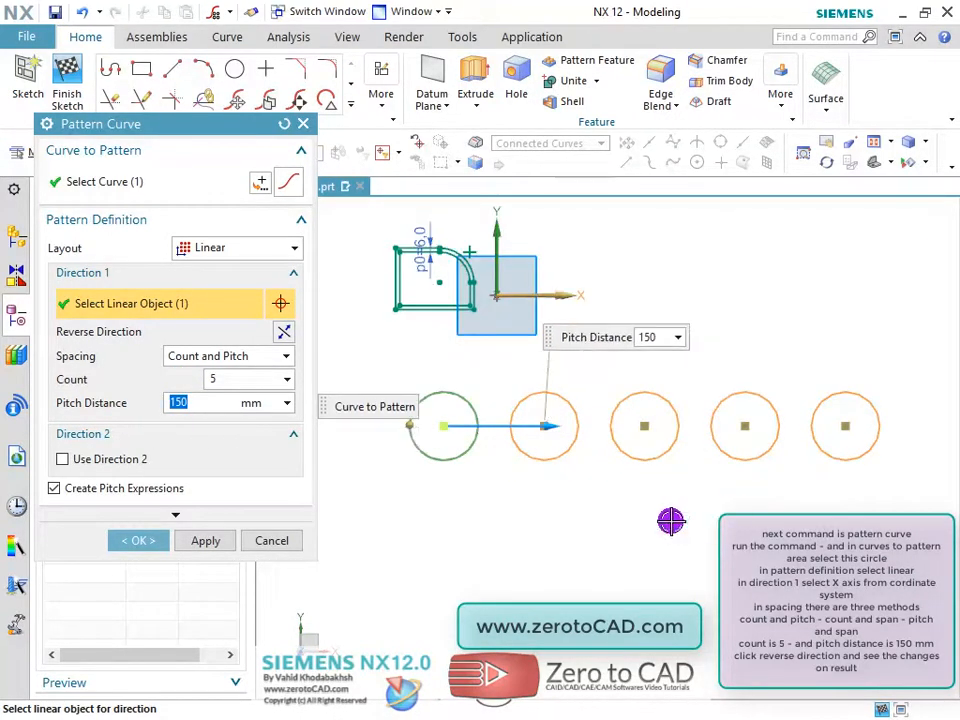
- Try reversing Direction 1 of the circle pattern and return it to the positive X direction
left_click(283, 331)
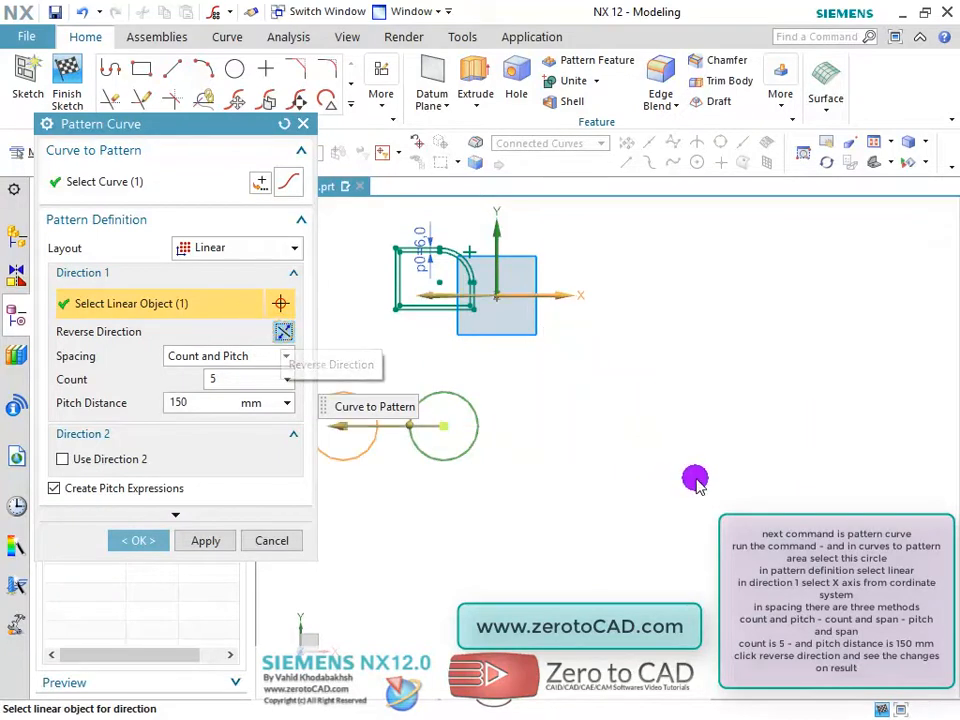
scroll(617, 515, "down", 2)
scroll(617, 515, "up", 1)
left_click(284, 333)
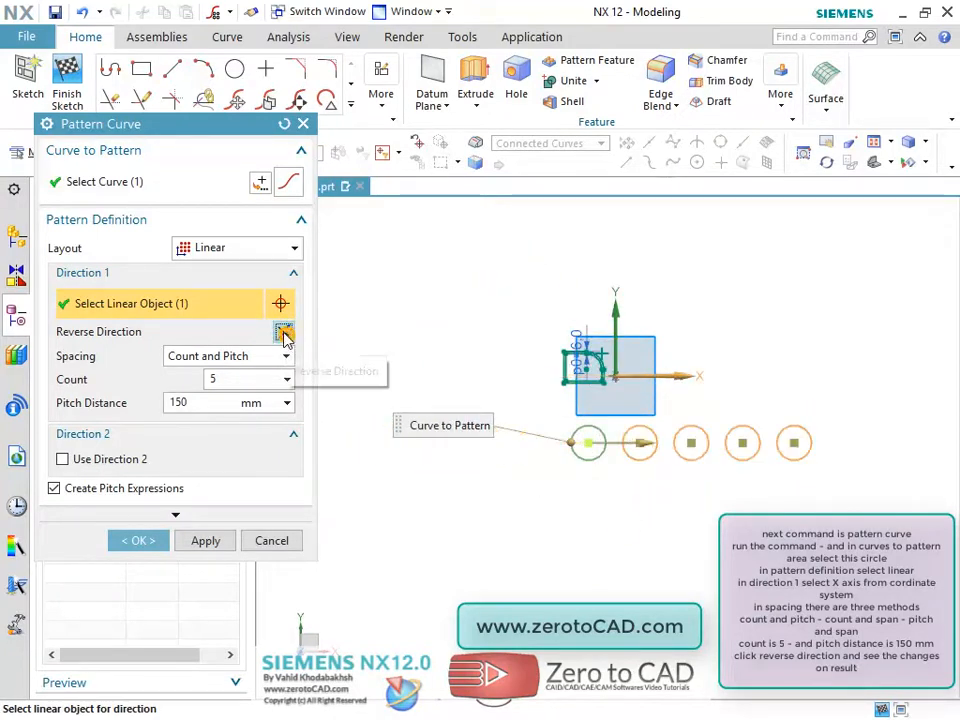
left_click(282, 332)
left_click(282, 332)
scroll(800, 551, "up", 3)
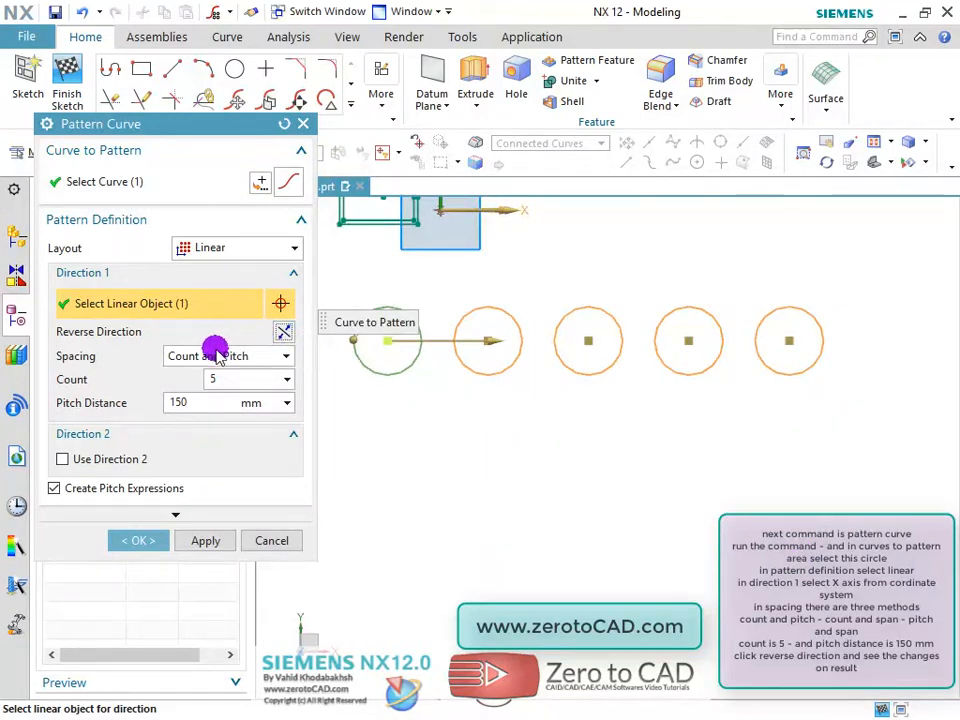
- Enable Direction 2 for the linear pattern and use the sketch's Y axis for it
left_click(60, 459)
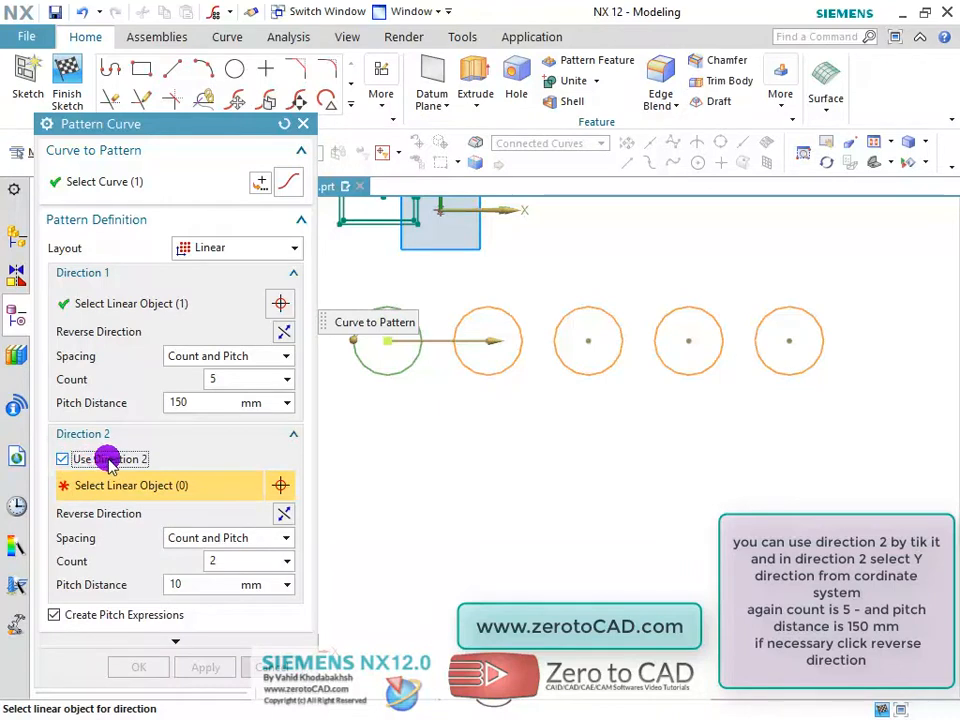
scroll(542, 469, "down", 1)
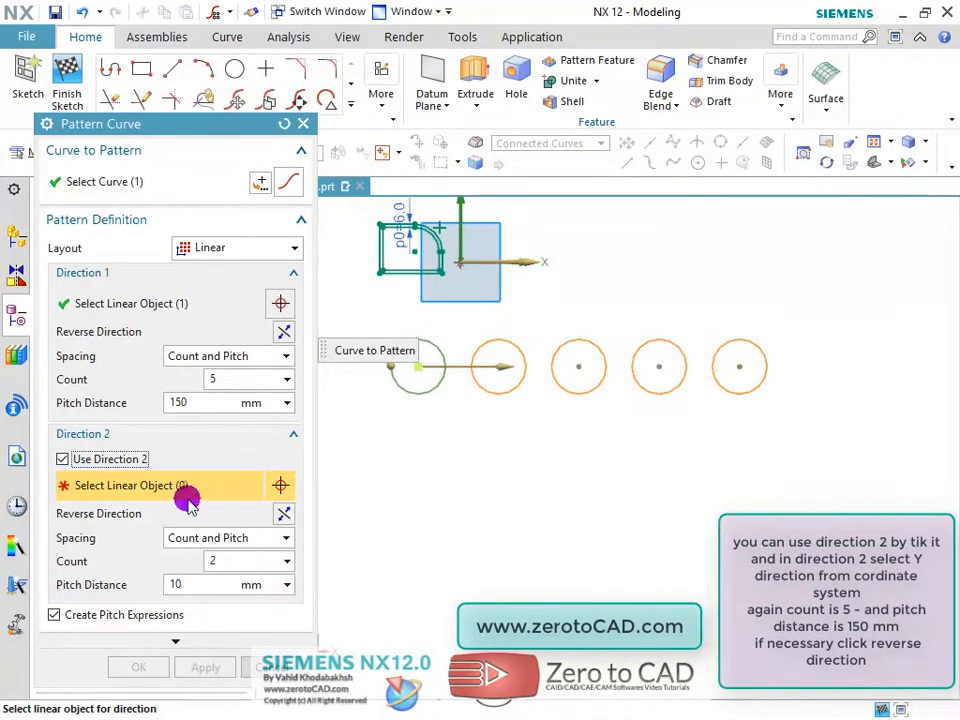
scroll(531, 499, "down", 1)
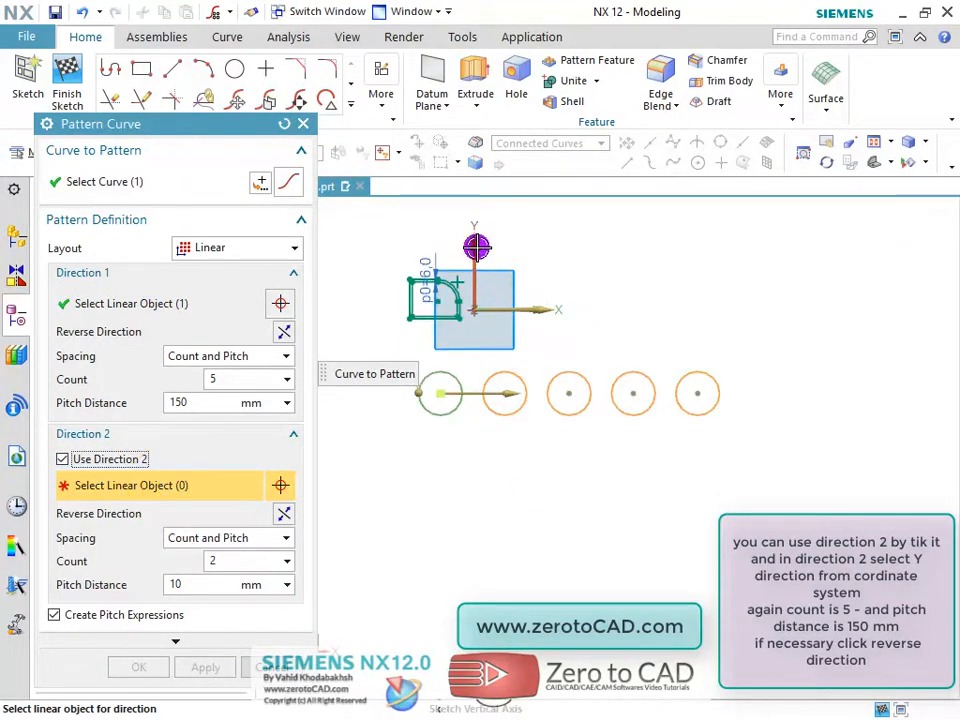
left_click(476, 246)
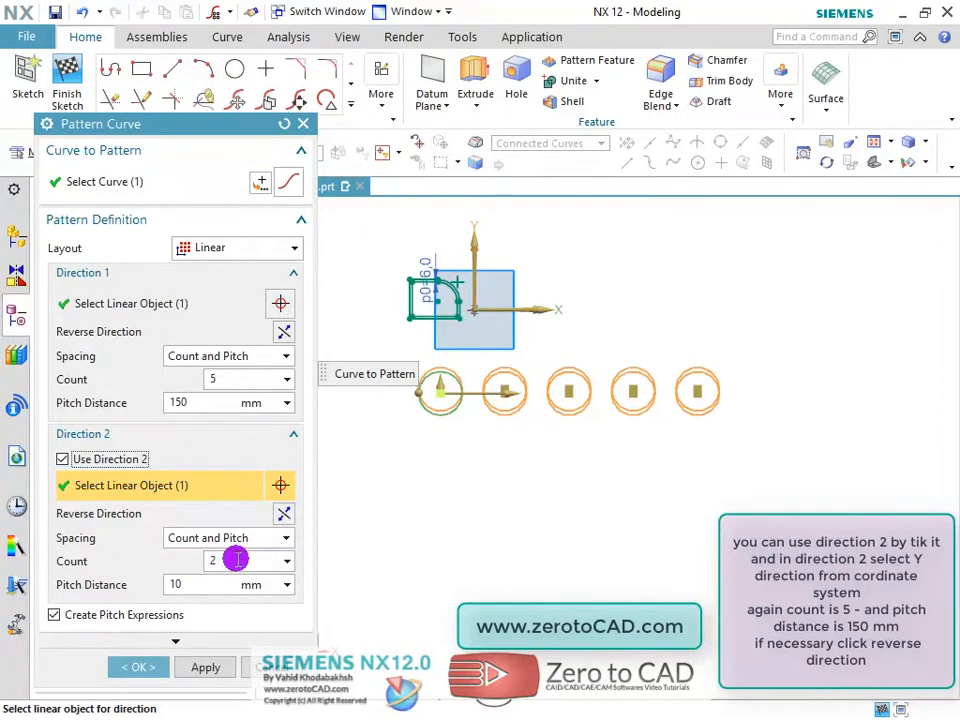
- Set Direction 2 to a count of 5 with a pitch distance of 150 mm
left_click(177, 561)
type("5")
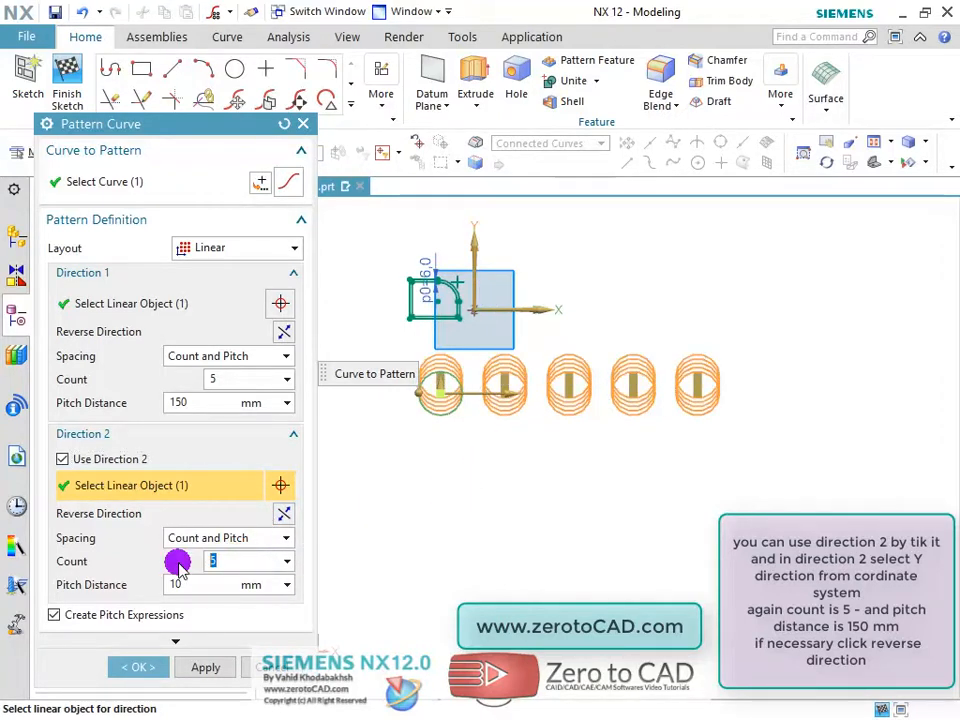
left_click(194, 584)
type("150")
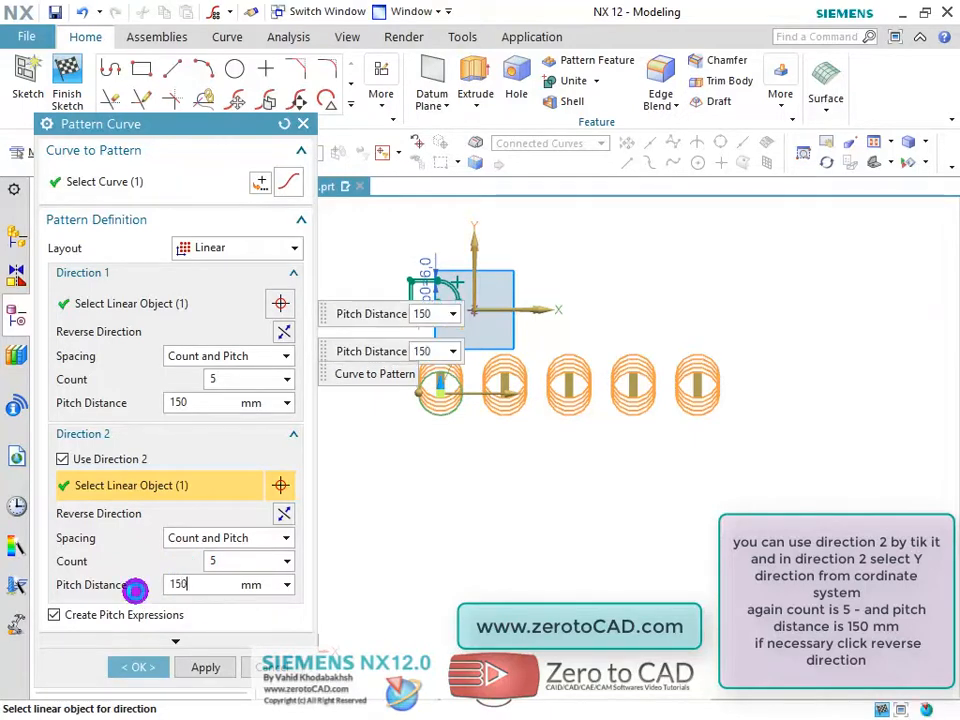
key("Return")
scroll(580, 528, "down", 1)
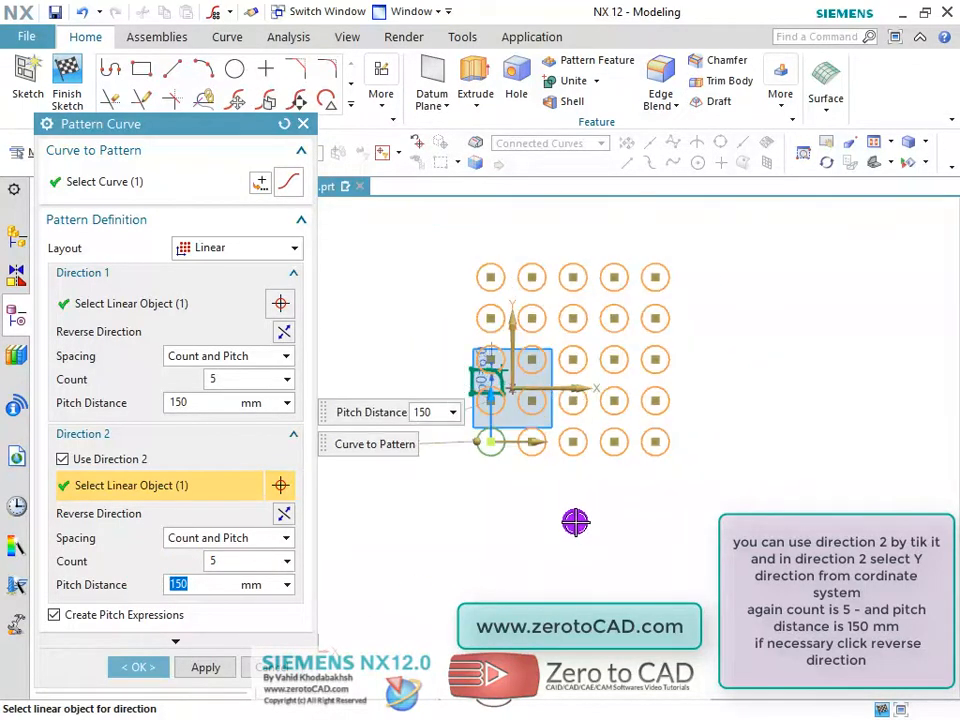
- Try reversing Direction 2 back and forth along Y, and cancel the linear pattern
left_click(284, 513)
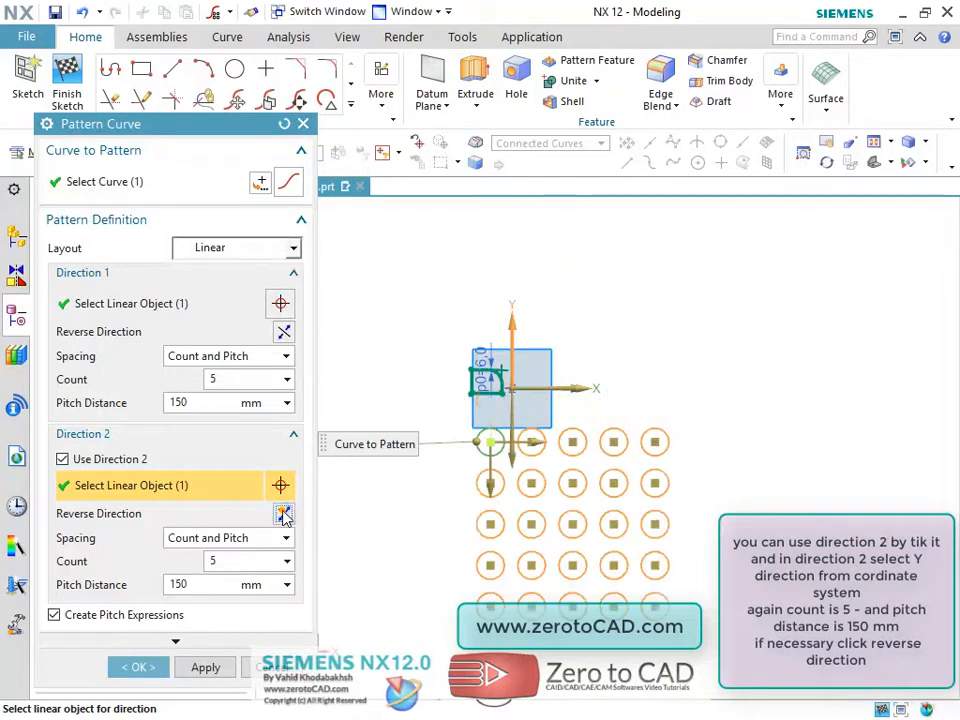
left_click(284, 513)
left_click(284, 513)
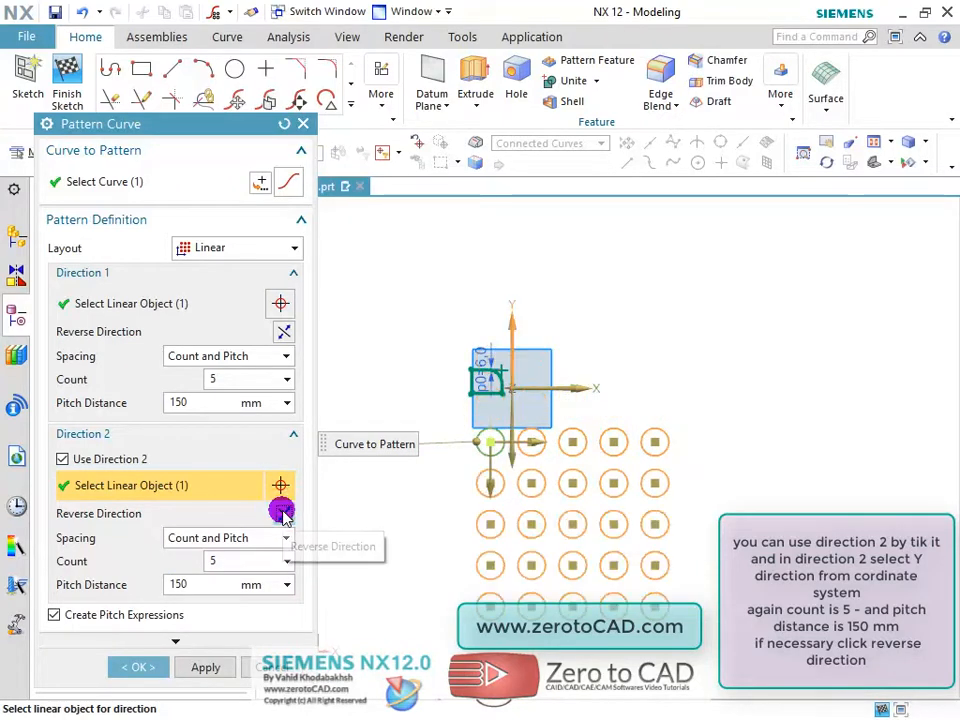
left_click(284, 513)
left_click(283, 512)
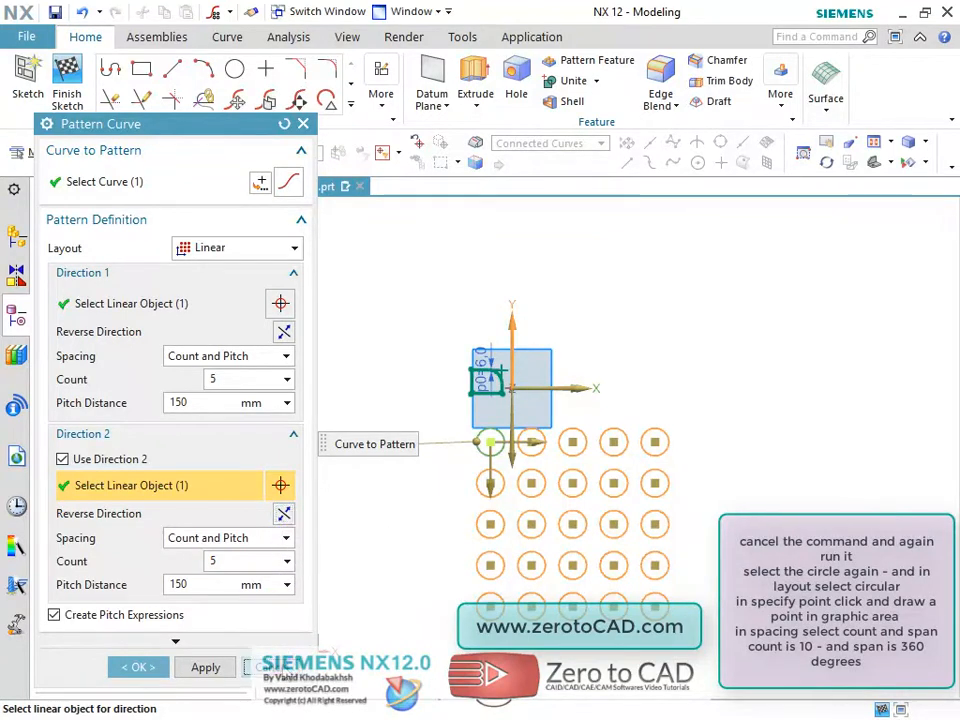
left_click(271, 667)
- Start a Circular Pattern Curve of the same circle and place the rotation point freely below and to the right of it
scroll(545, 516, "up", 4)
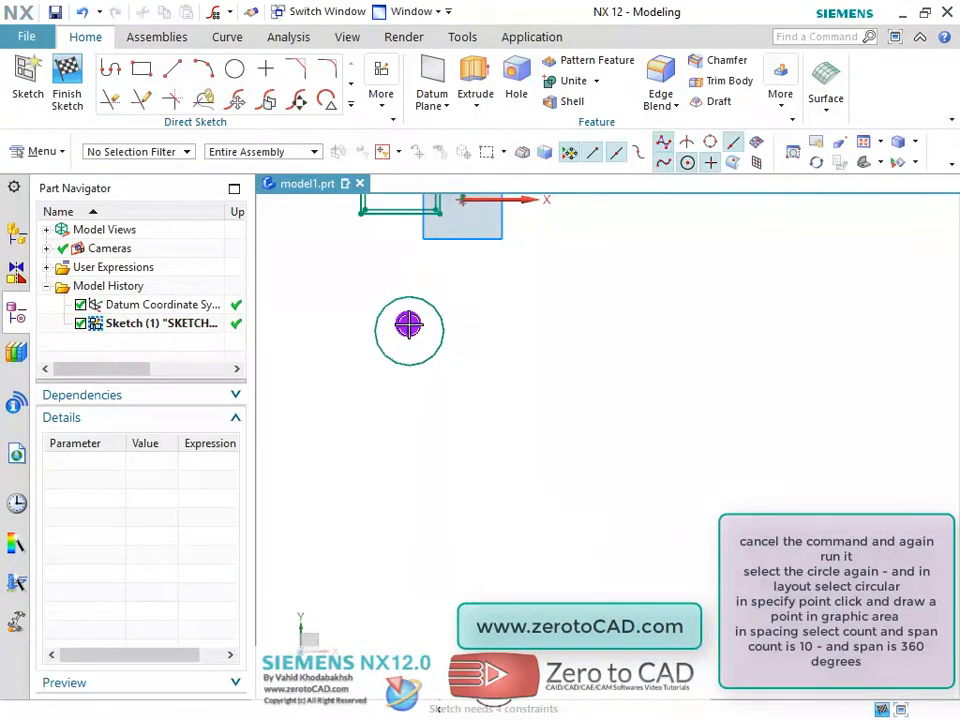
left_click(350, 104)
left_click(272, 218)
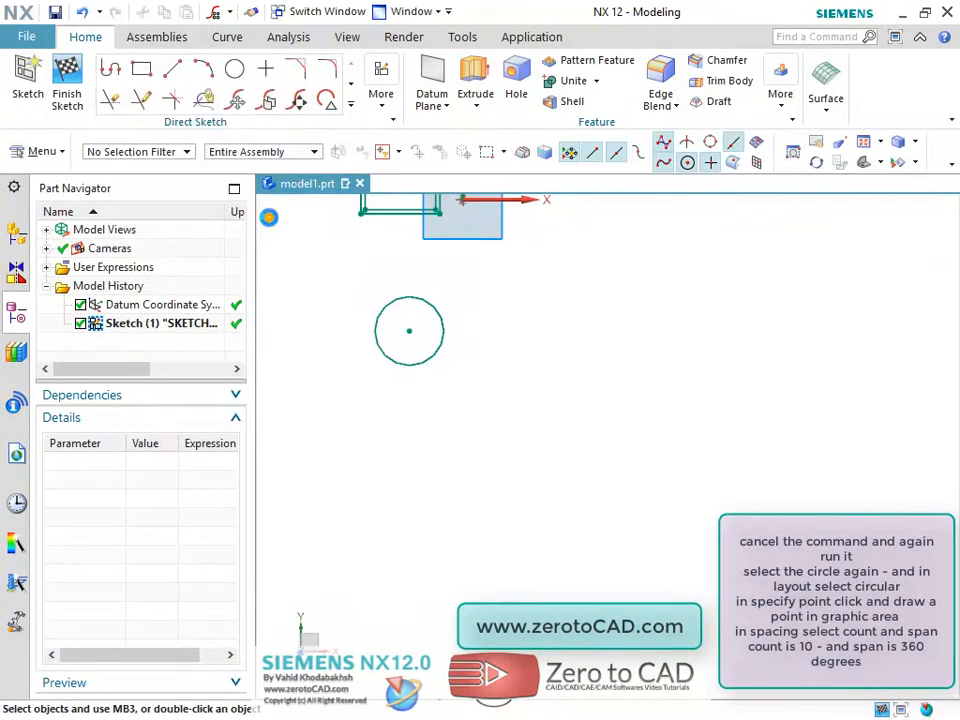
left_click(392, 298)
left_click(258, 249)
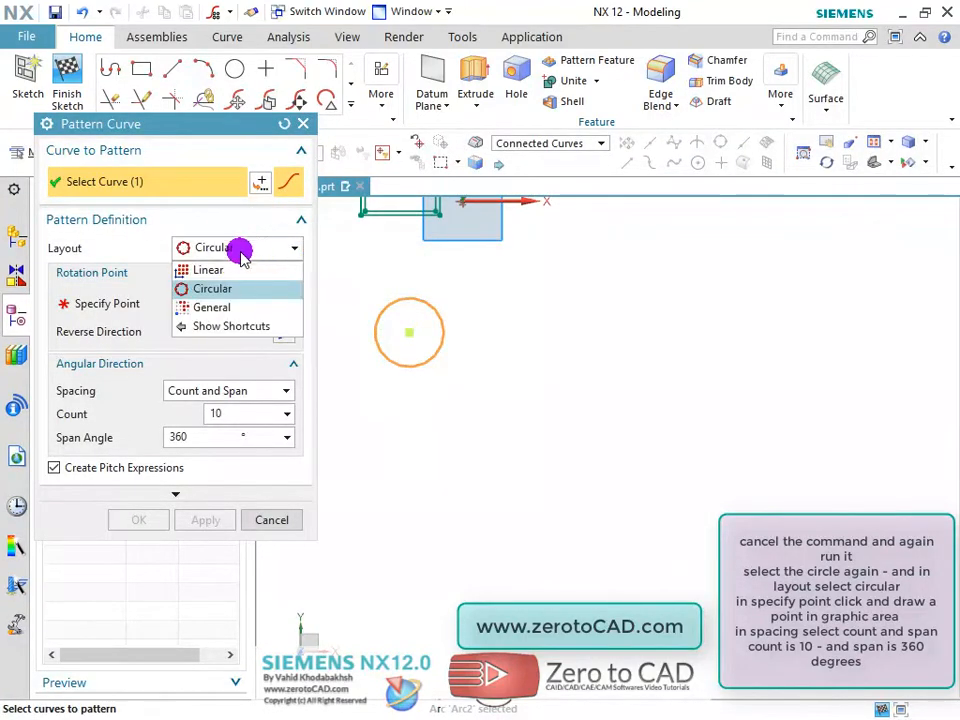
left_click(218, 287)
left_click(111, 301)
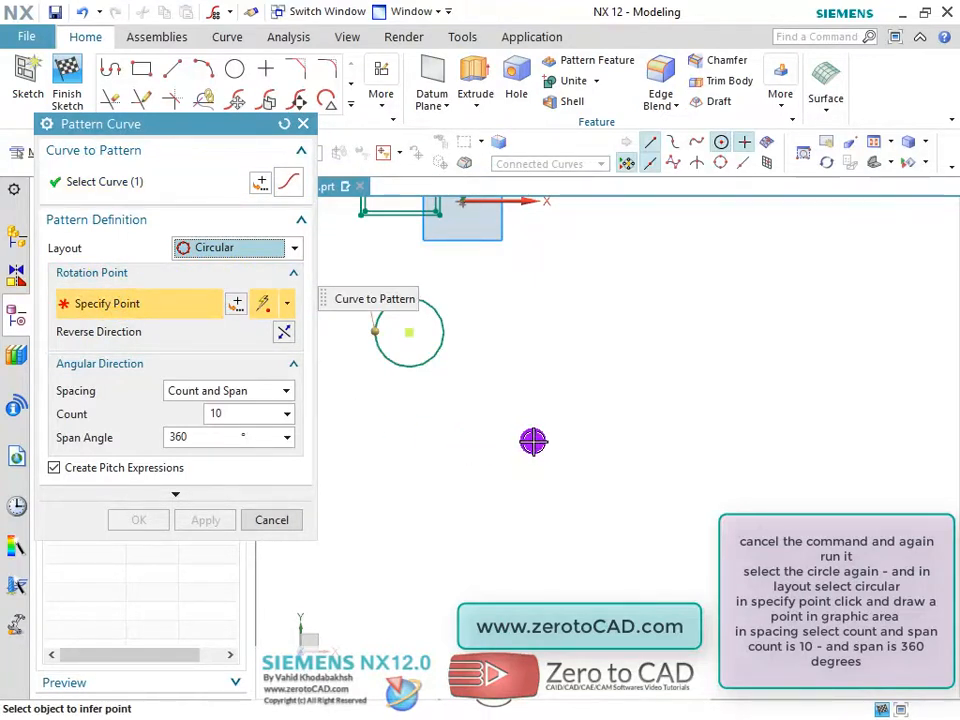
left_click(533, 441)
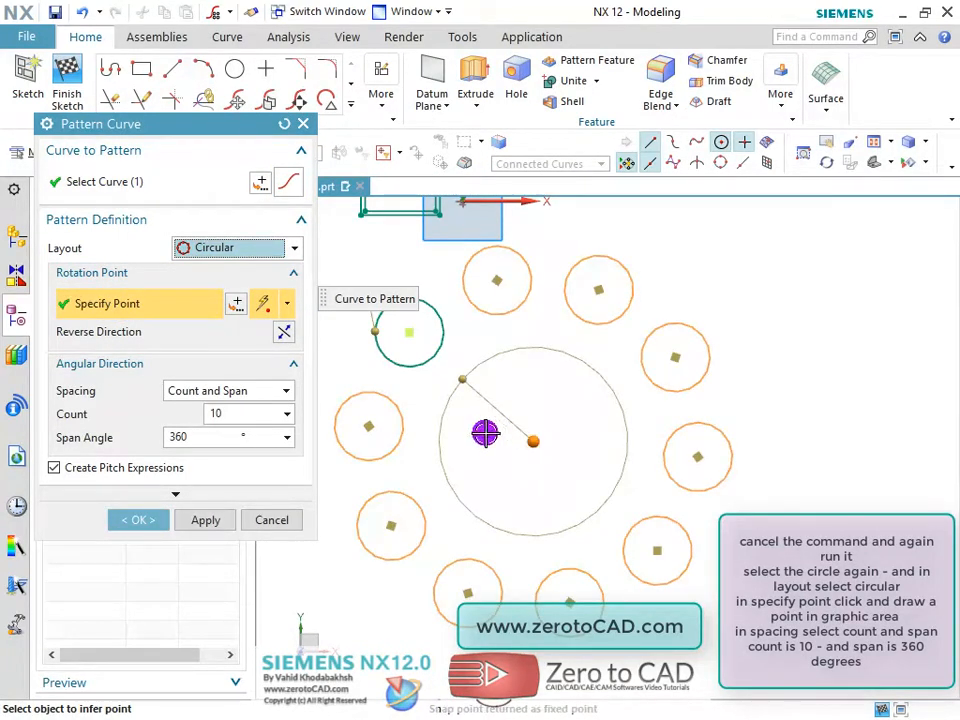
- Set the circular pattern's angular spacing to Count and Span
left_click(284, 392)
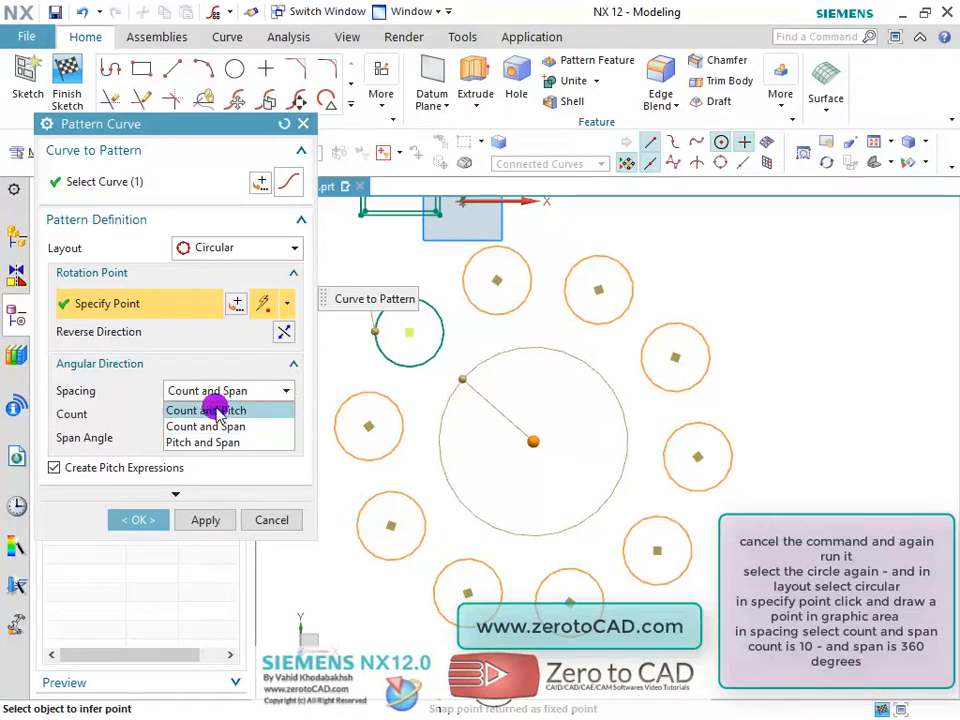
left_click(207, 427)
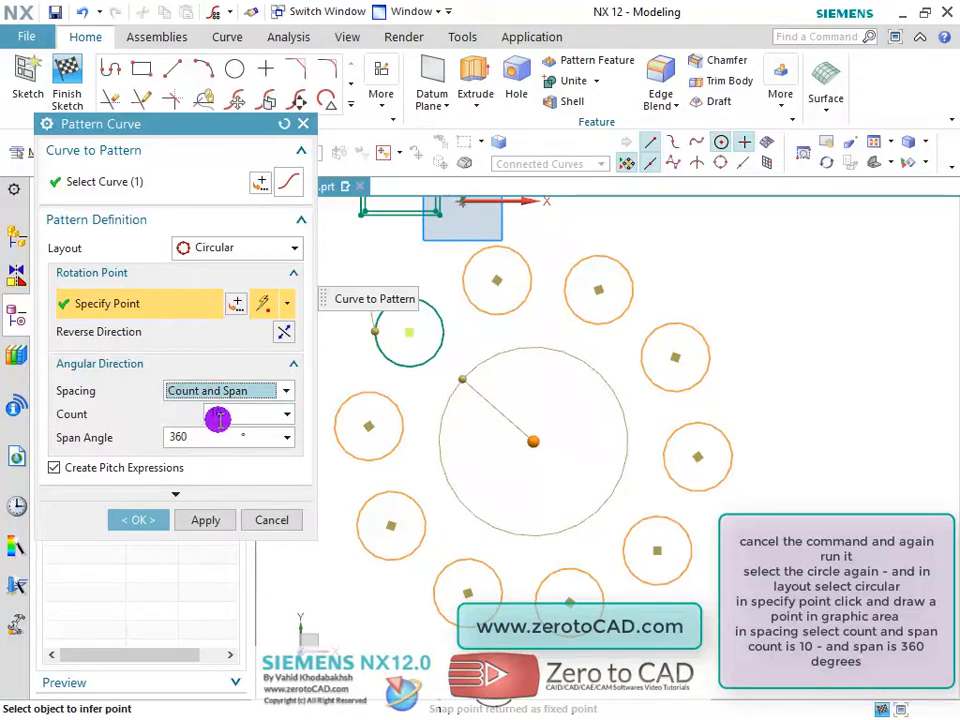
double_click(190, 418)
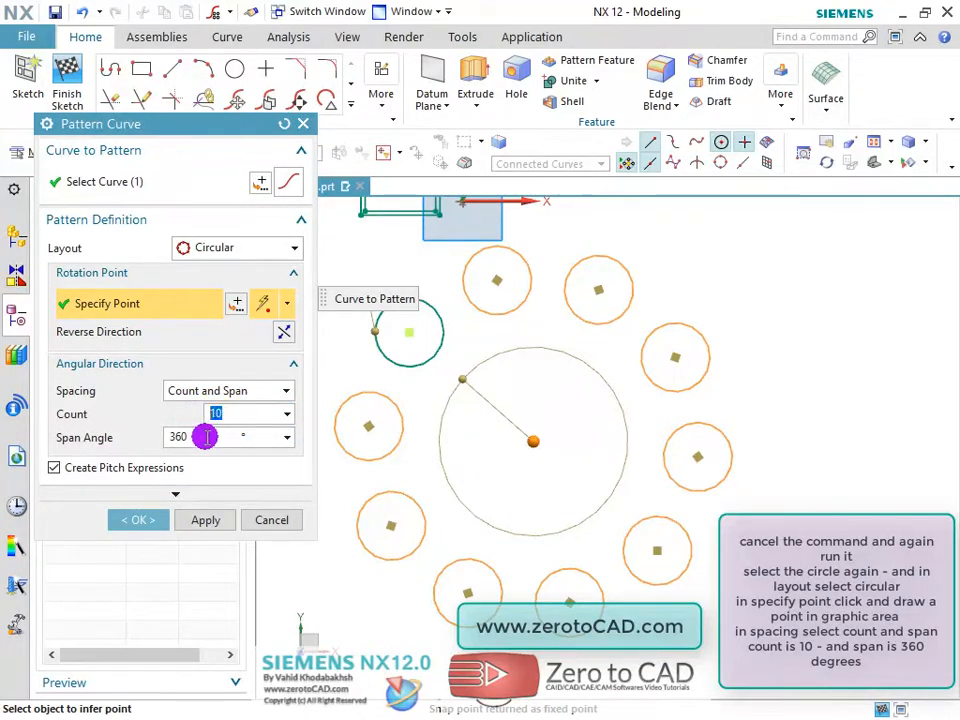
left_click(205, 437)
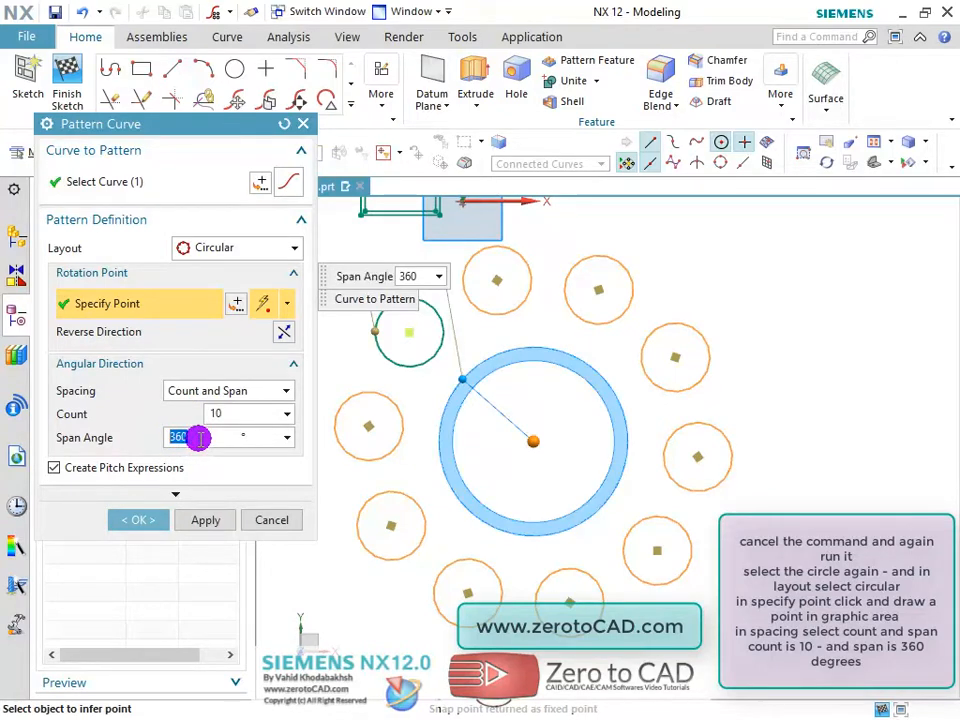
- Try span angles of 180 and 270 degrees for the circular pattern
scroll(532, 409, "down", 1)
scroll(368, 428, "up", 1)
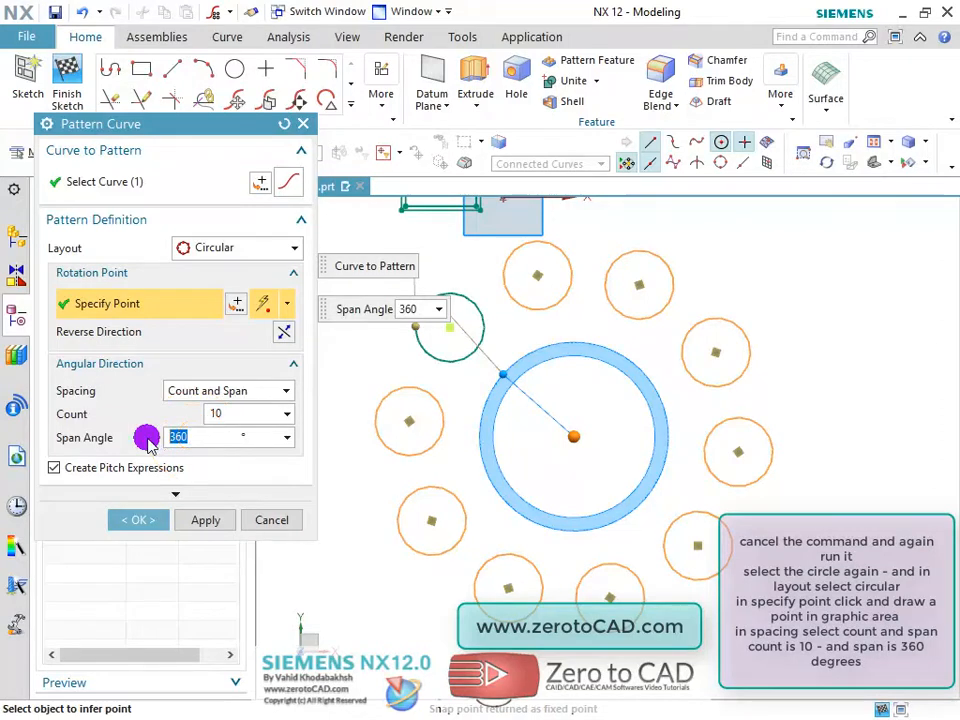
type("180")
key("Return")
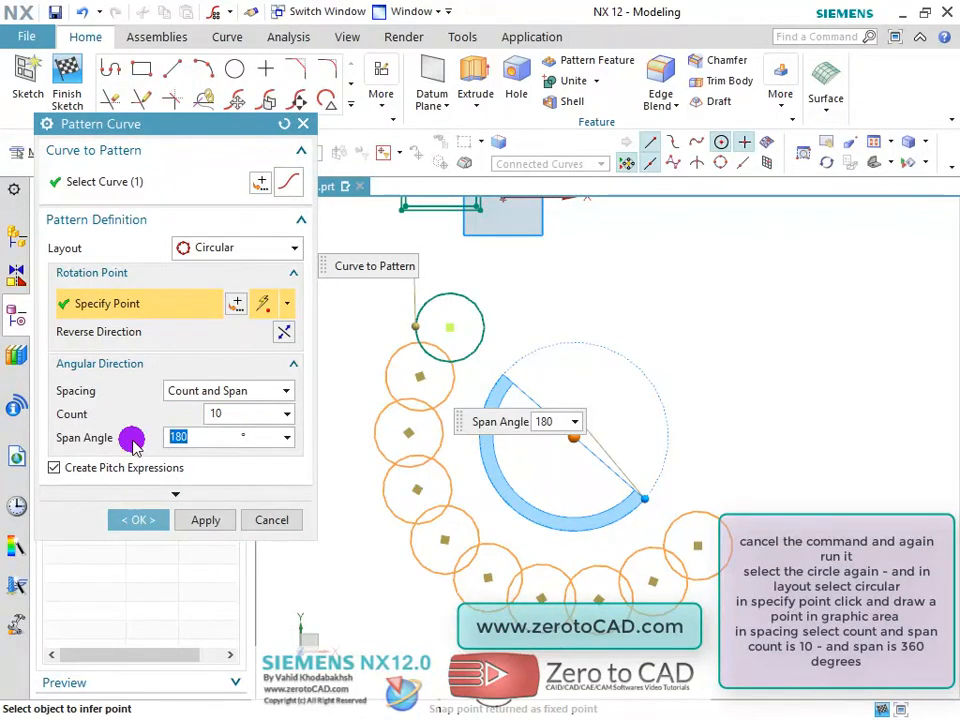
type("270")
key("Return")
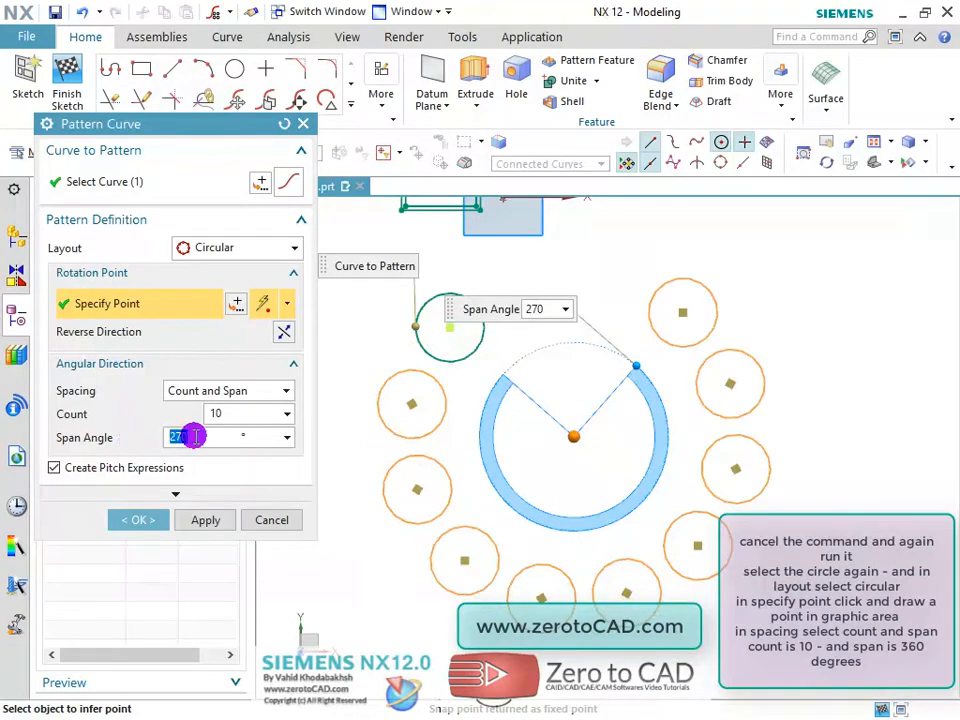
- Set the circular pattern's span angle to 360 degrees and create the pattern
type("360")
key("Return")
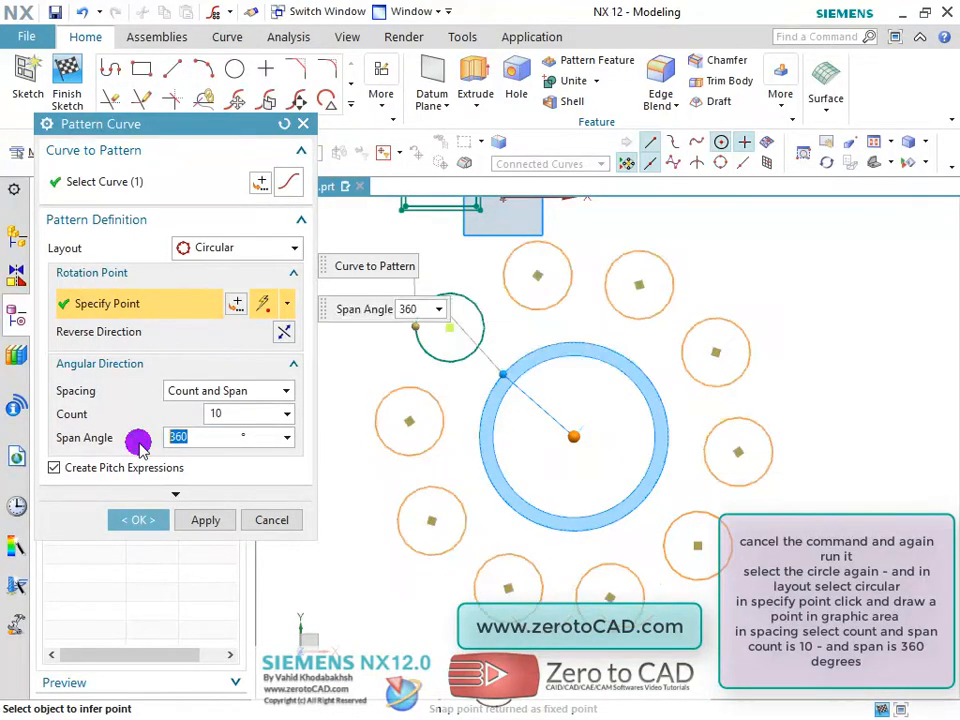
left_click(140, 518)
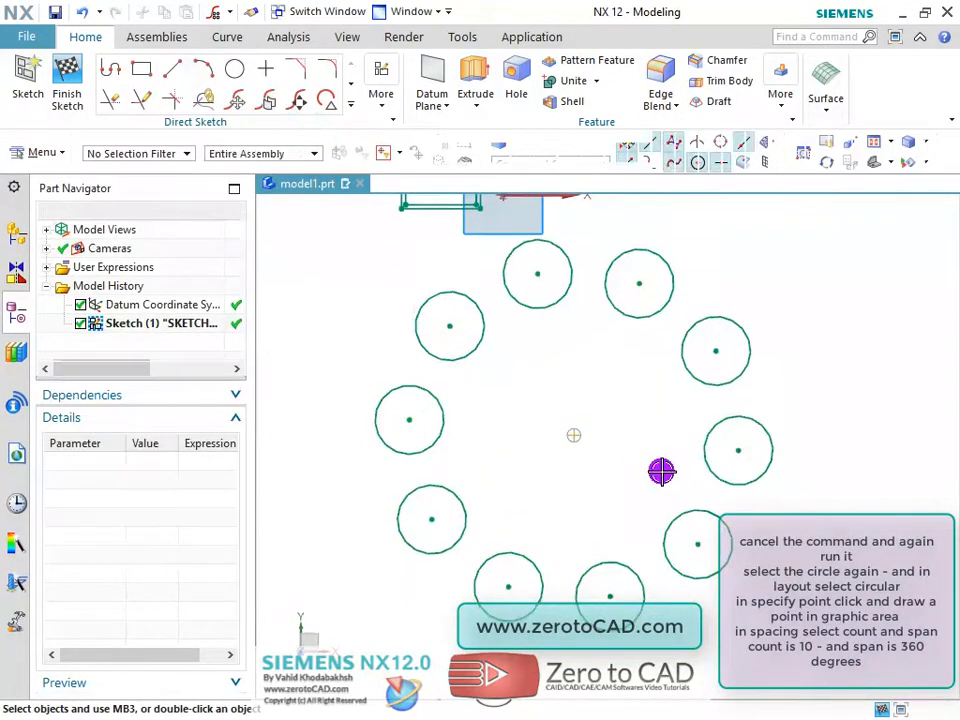
- Convert the straight vertical line beside the spline to a reference line
scroll(650, 455, "down", 3)
scroll(654, 412, "up", 3)
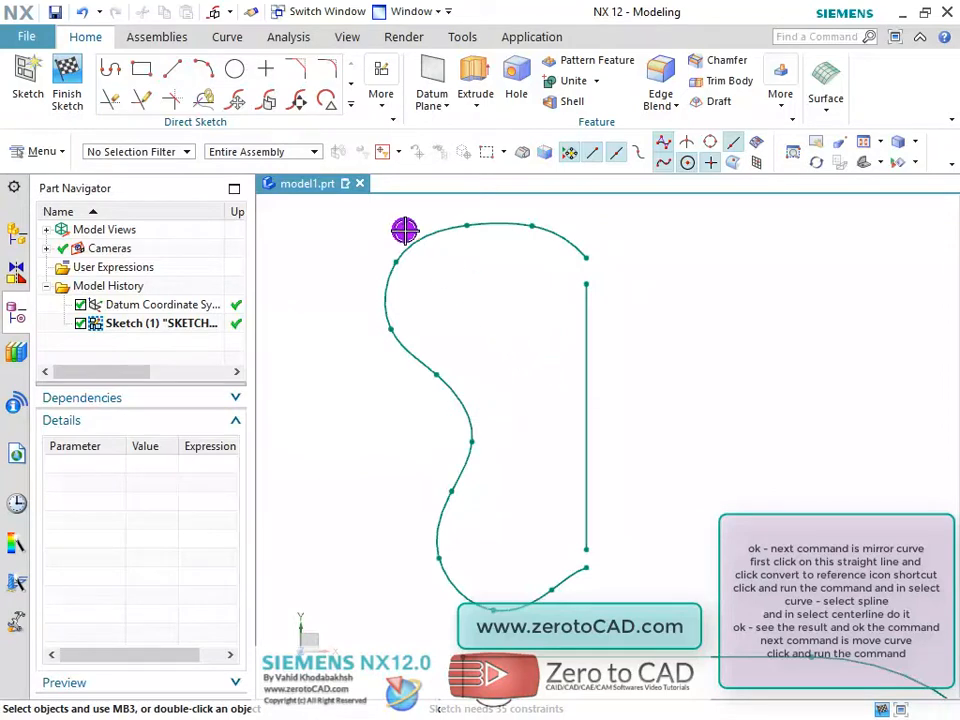
left_click(352, 105)
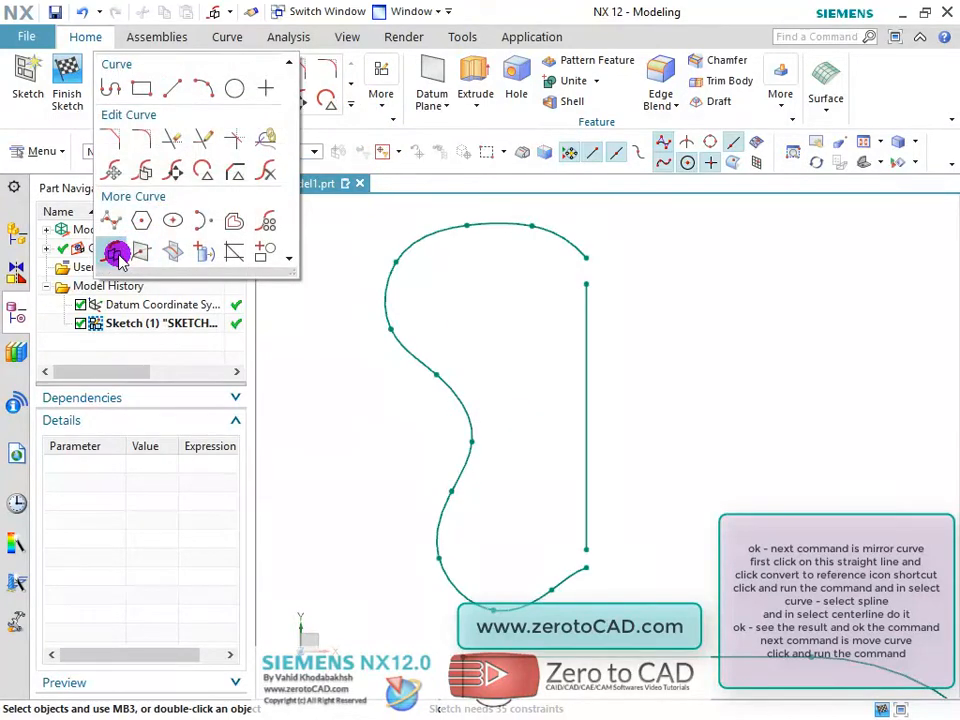
left_click(594, 392)
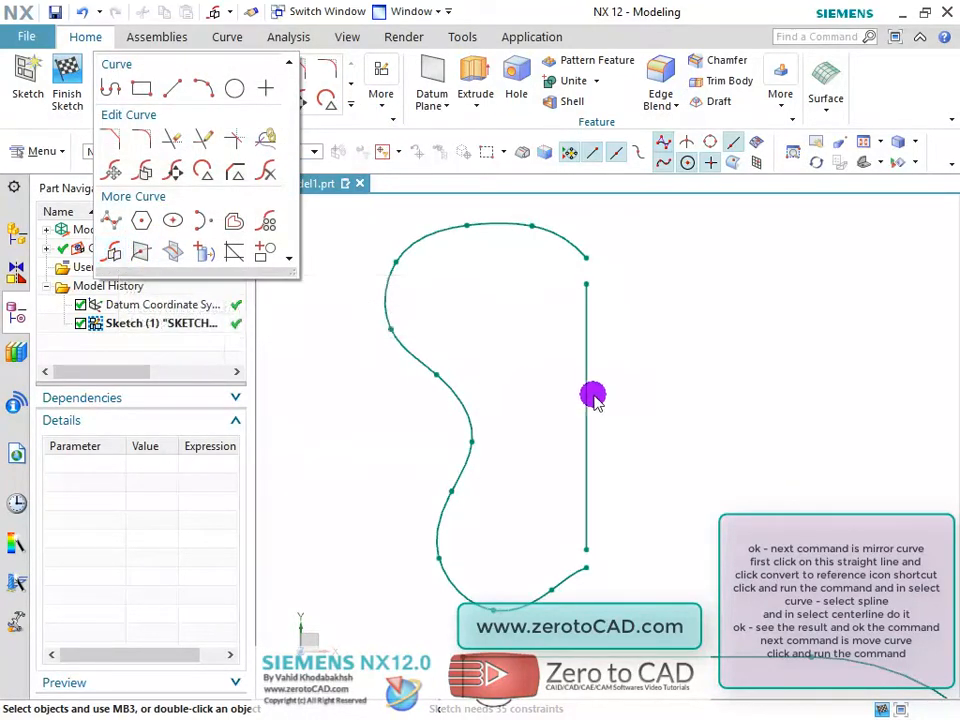
left_click(585, 349)
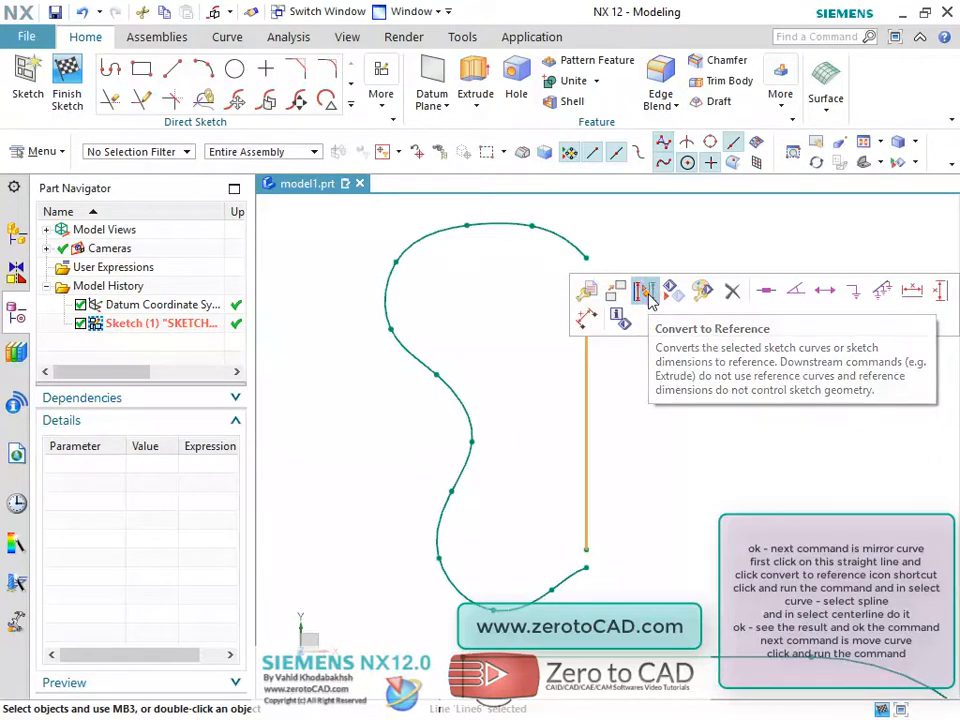
left_click(646, 292)
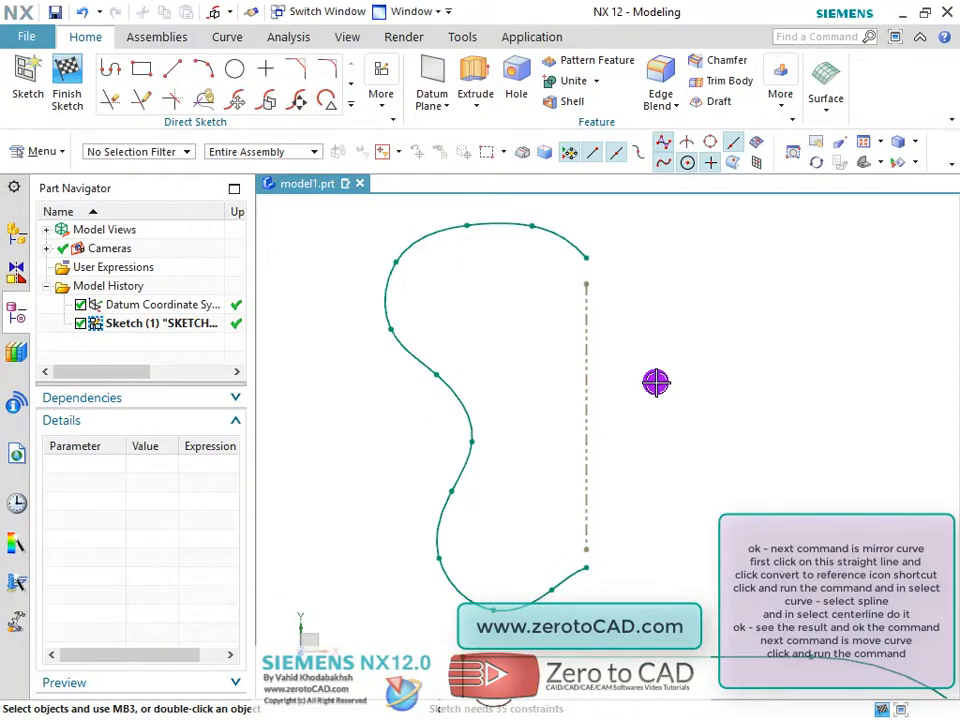
- Mirror the spline with Mirror Curve, using the vertical reference line as the centerline
left_click(351, 103)
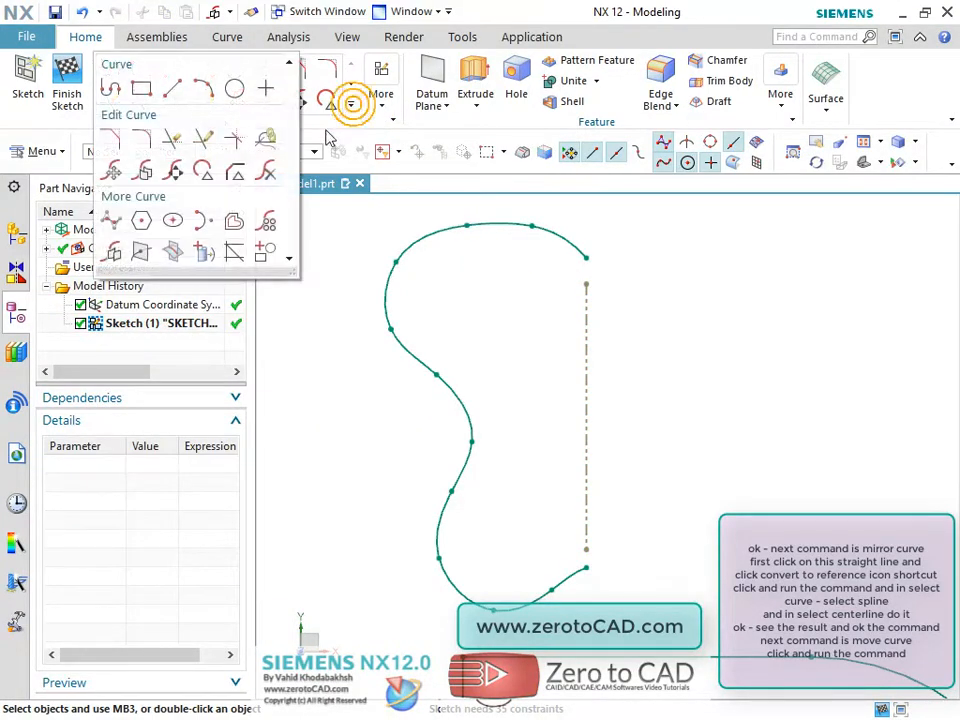
left_click(86, 251)
left_click(76, 69)
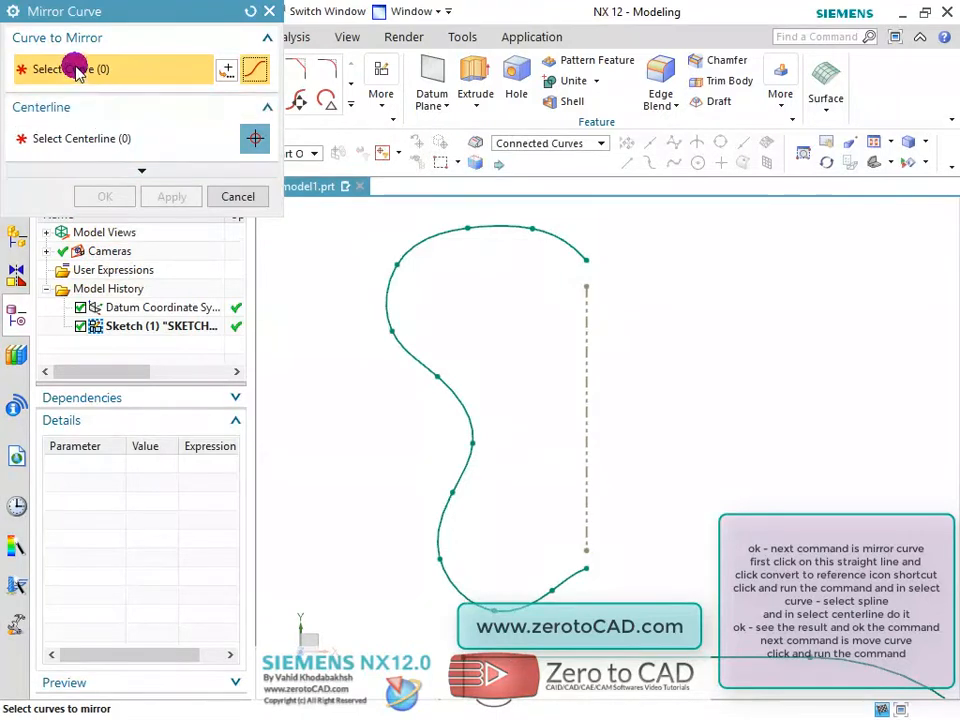
left_click(402, 240)
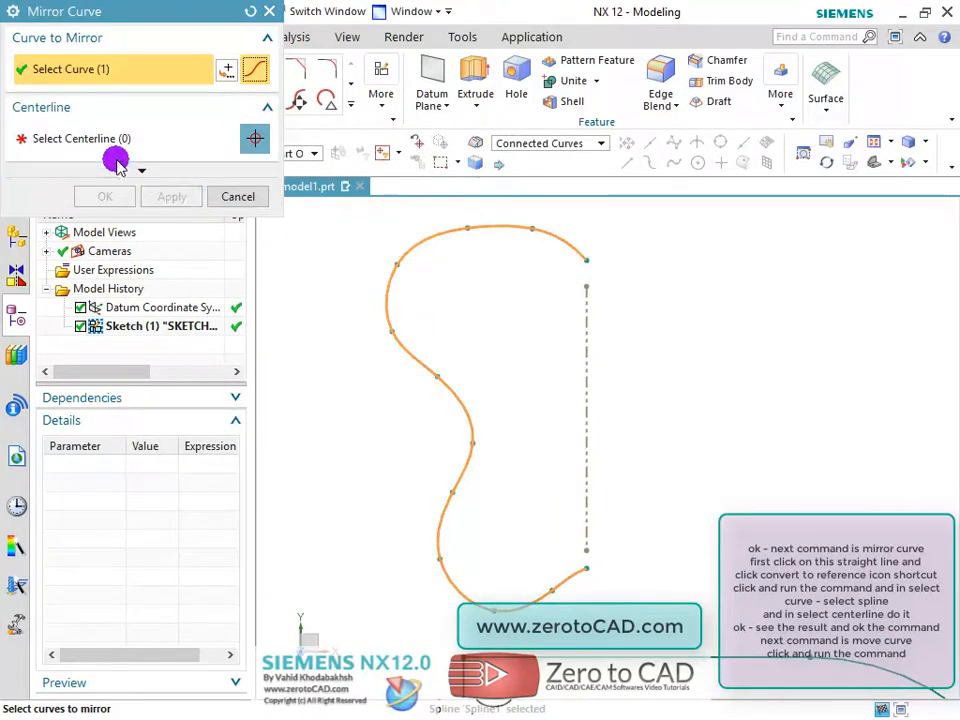
left_click(57, 142)
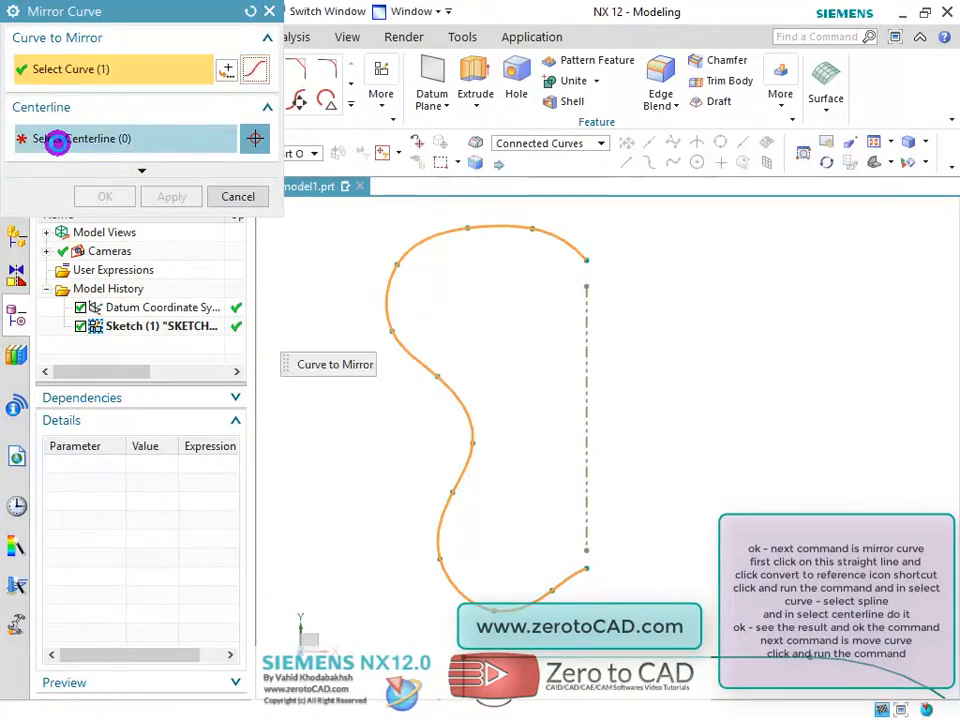
left_click(588, 356)
left_click(105, 192)
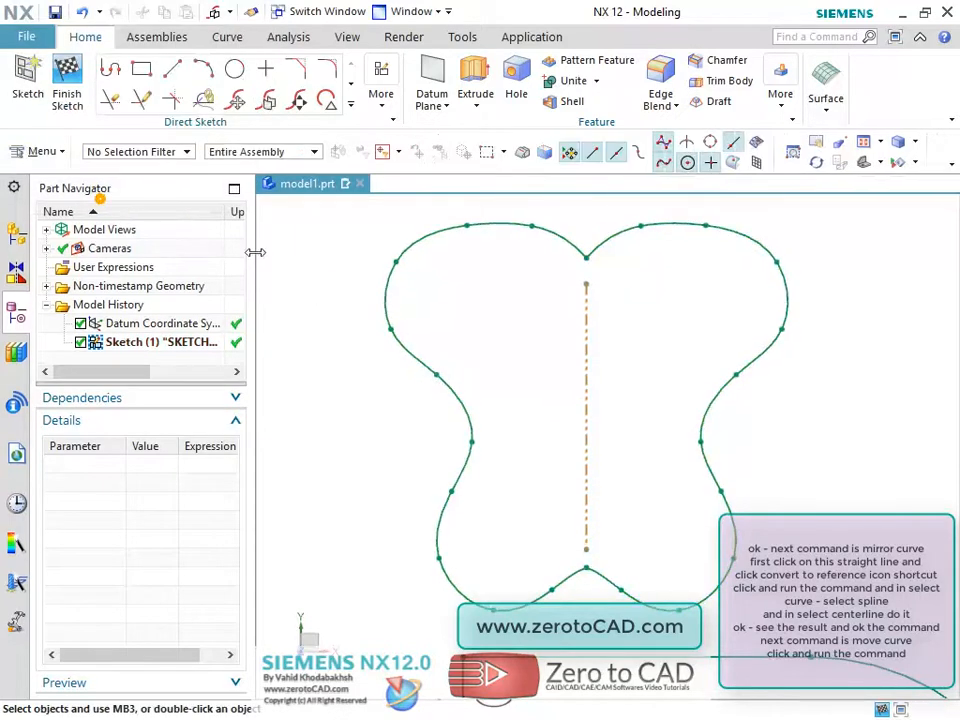
- Start Move Curve on the lone circle beside the rounded rectangle and set the motion to Distance-Angle
scroll(649, 362, "down", 3)
scroll(649, 362, "up", 2)
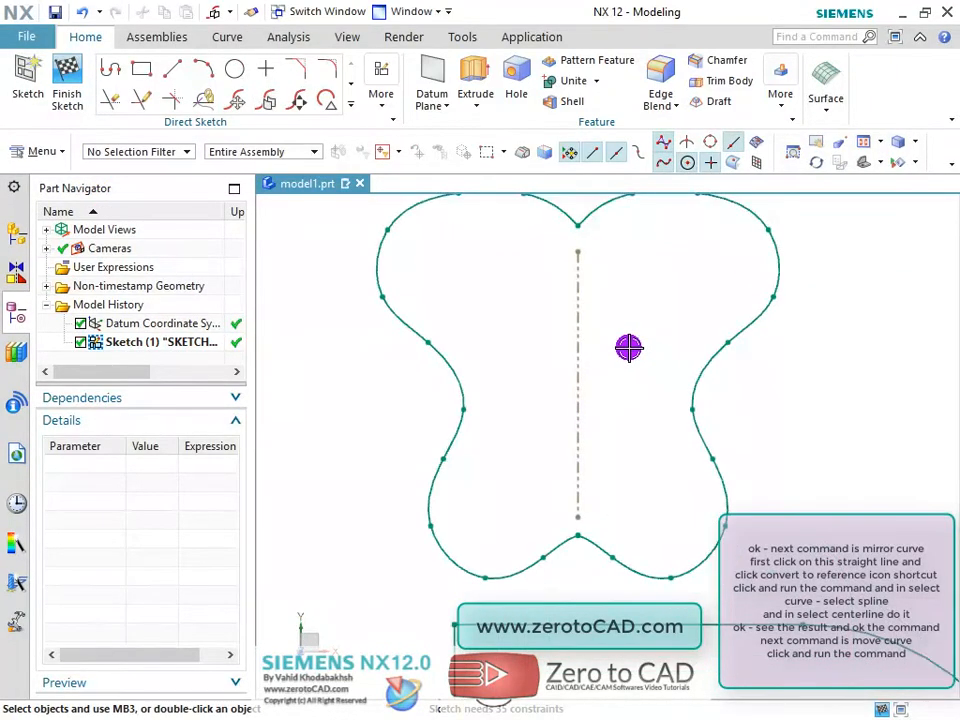
scroll(627, 347, "down", 5)
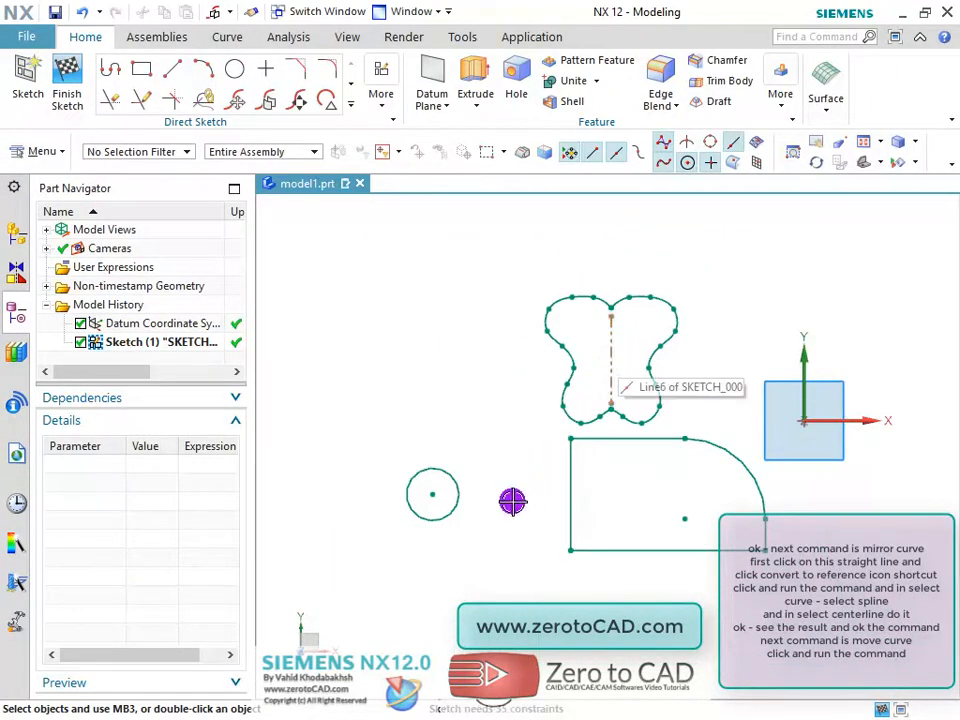
scroll(401, 497, "up", 2)
scroll(375, 499, "up", 2)
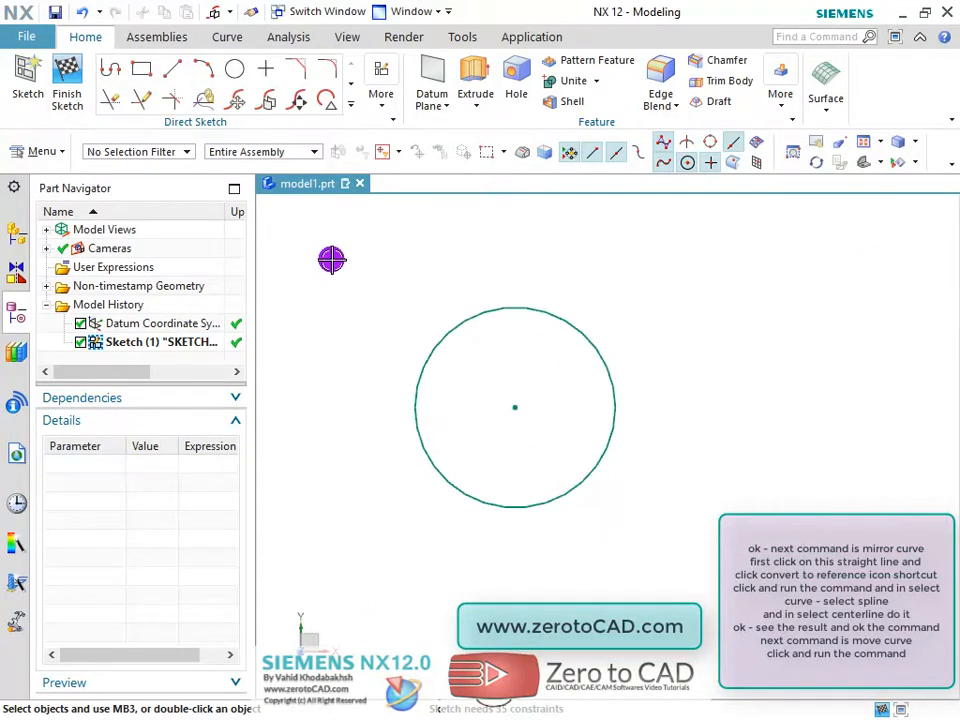
left_click(350, 104)
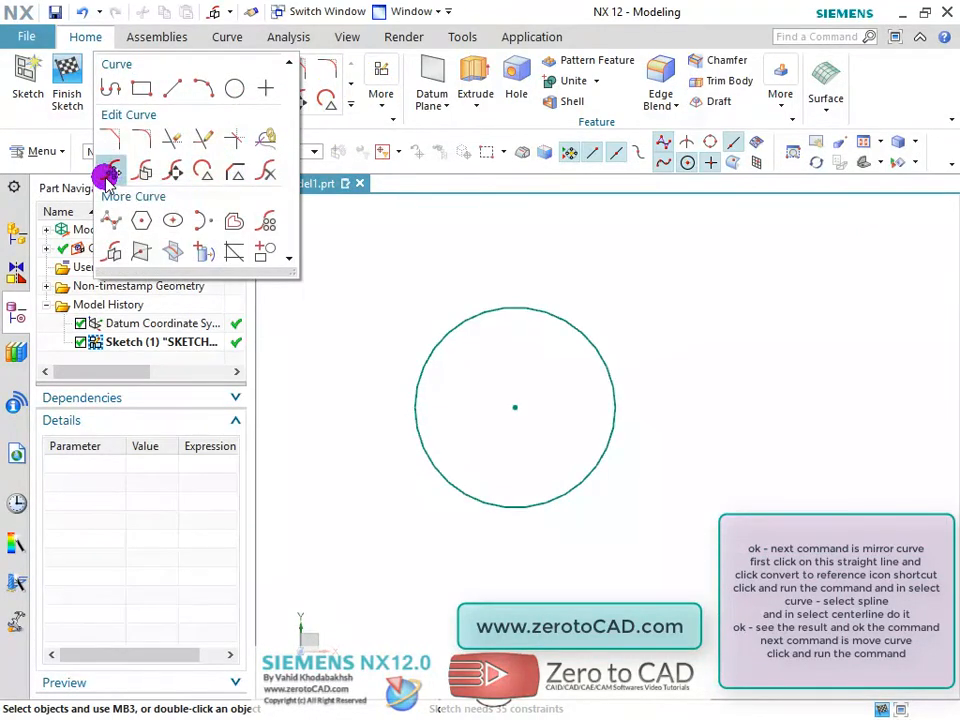
left_click(110, 171)
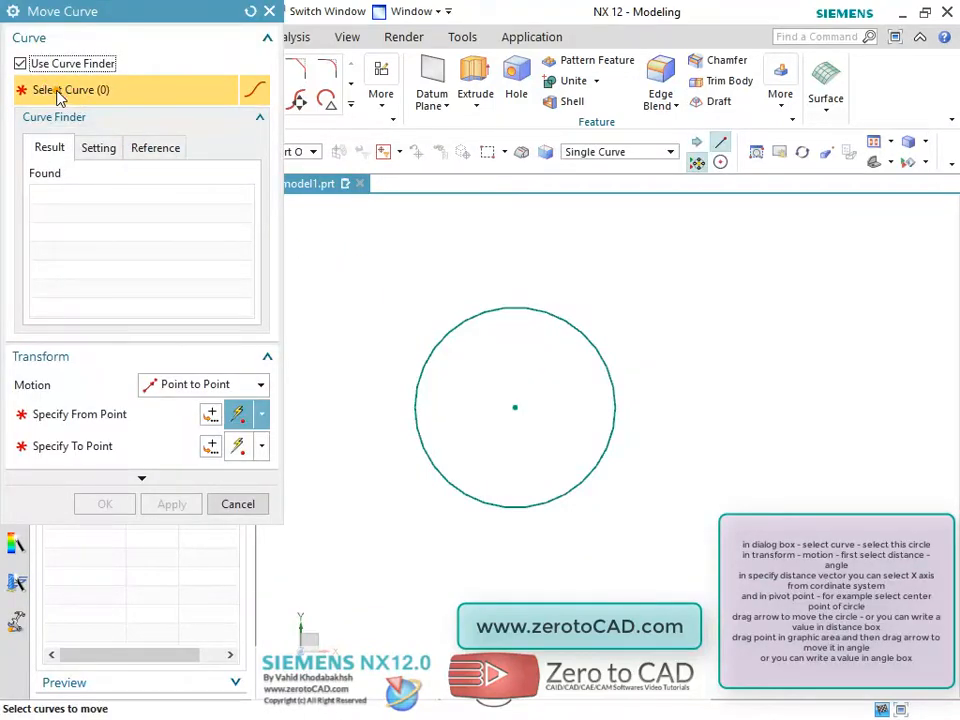
left_click(482, 313)
scroll(643, 390, "down", 1)
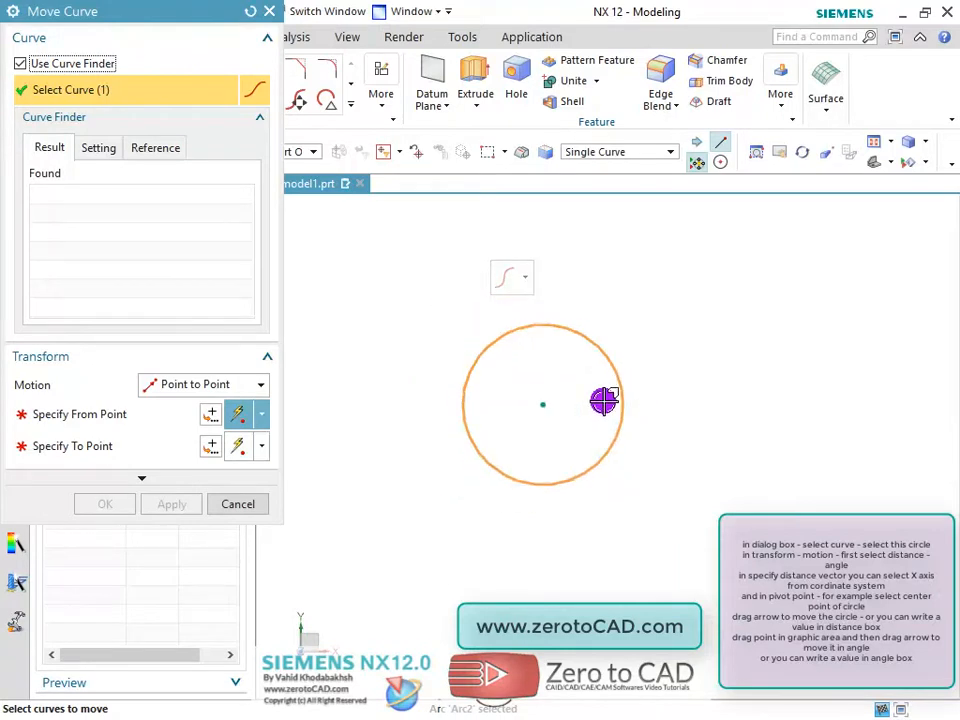
left_click(260, 386)
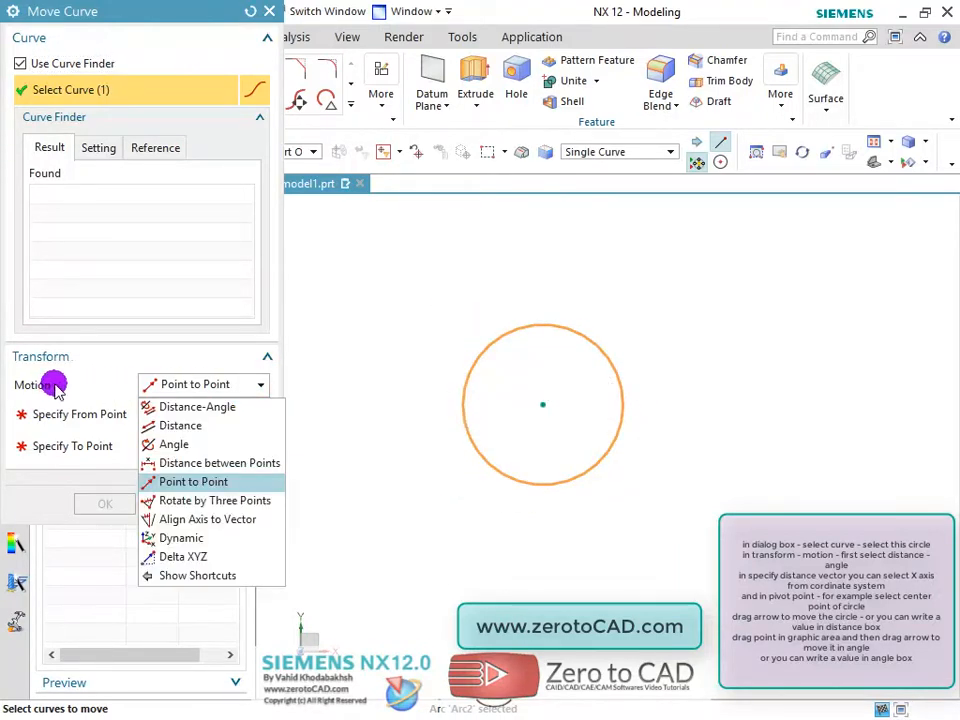
left_click(197, 406)
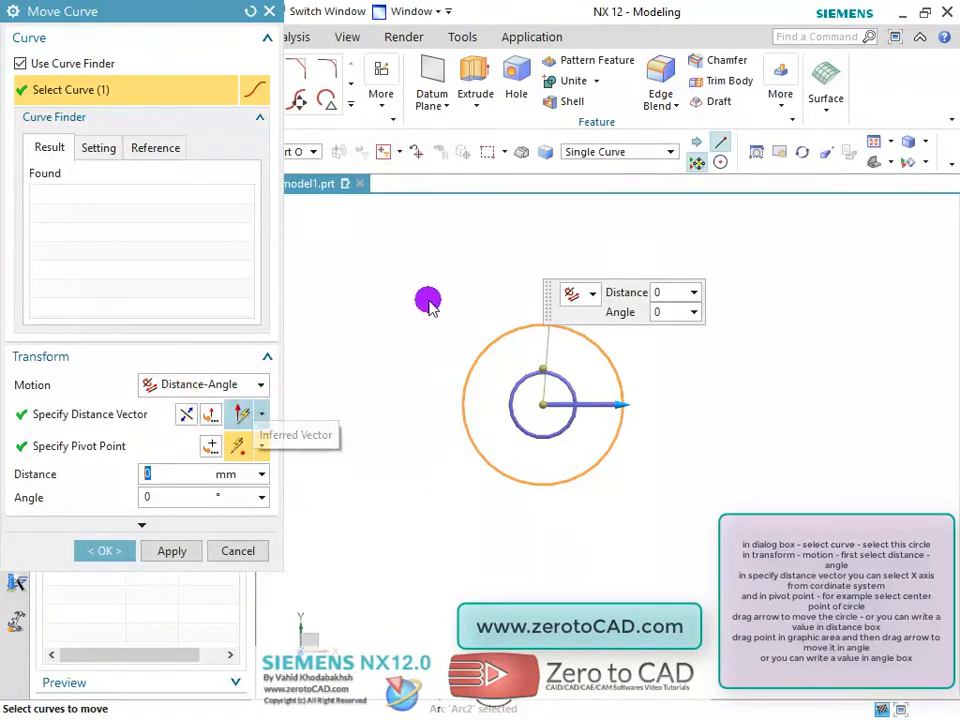
- Specify the X axis of the coordinate system as the distance vector for moving the circle
scroll(668, 440, "down", 3)
scroll(766, 487, "up", 2)
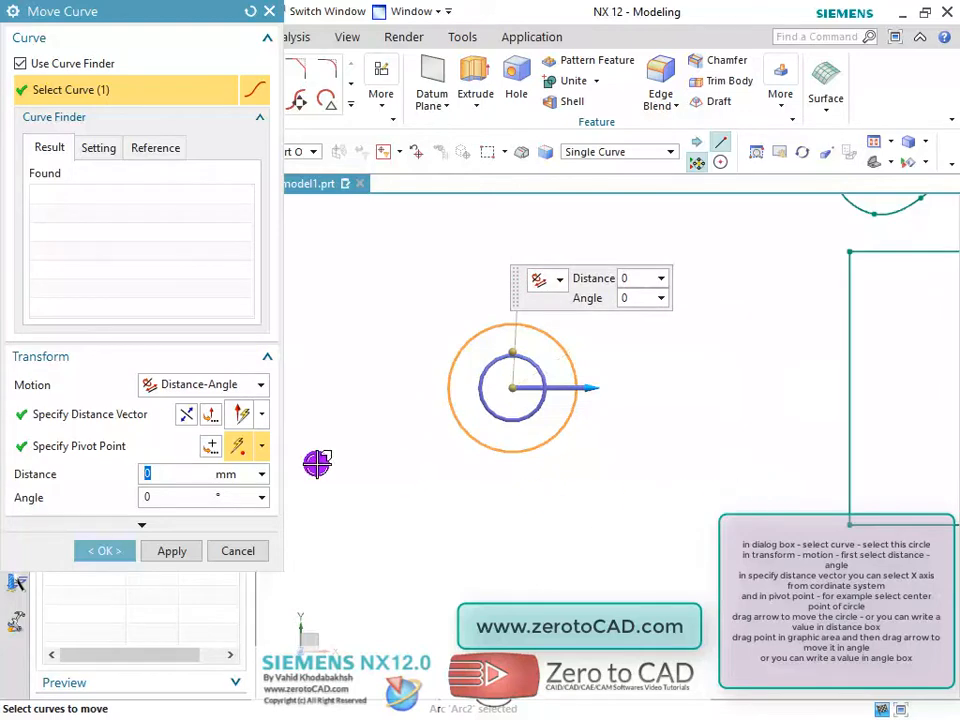
left_click(71, 414)
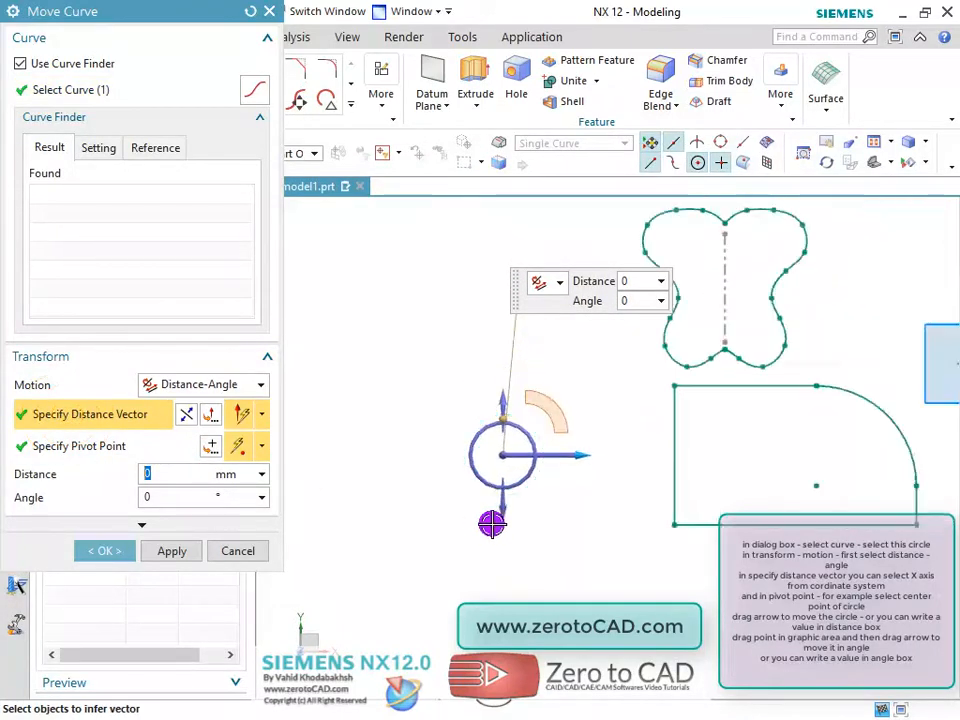
scroll(491, 524, "down", 1)
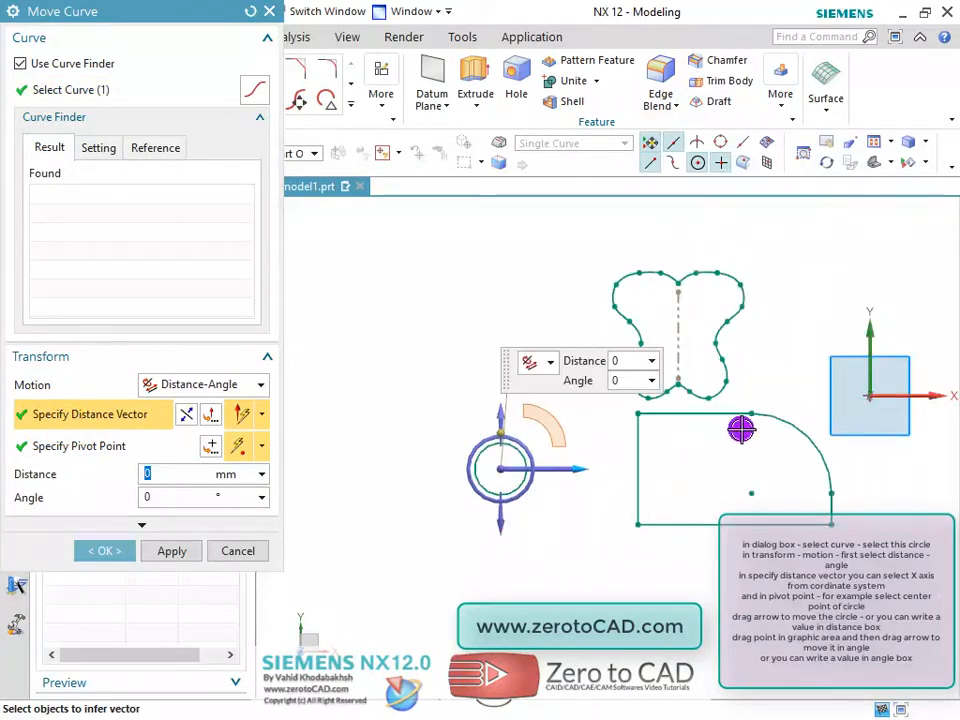
left_click(930, 396)
scroll(522, 513, "down", 2)
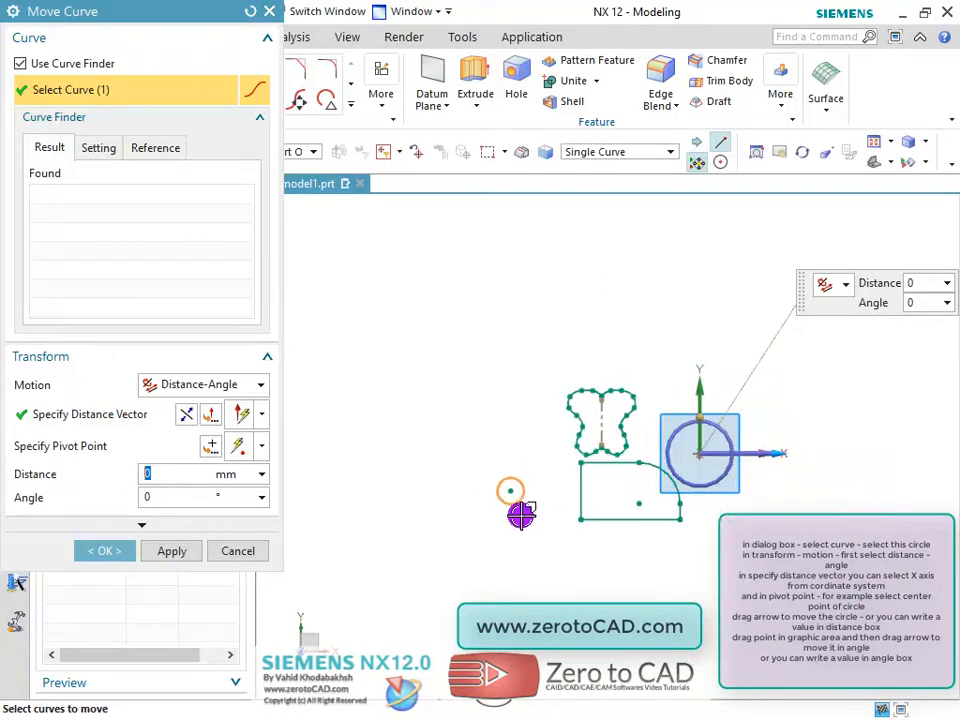
- Specify the circle's center as the pivot point of the move
scroll(521, 514, "up", 6)
left_click(63, 442)
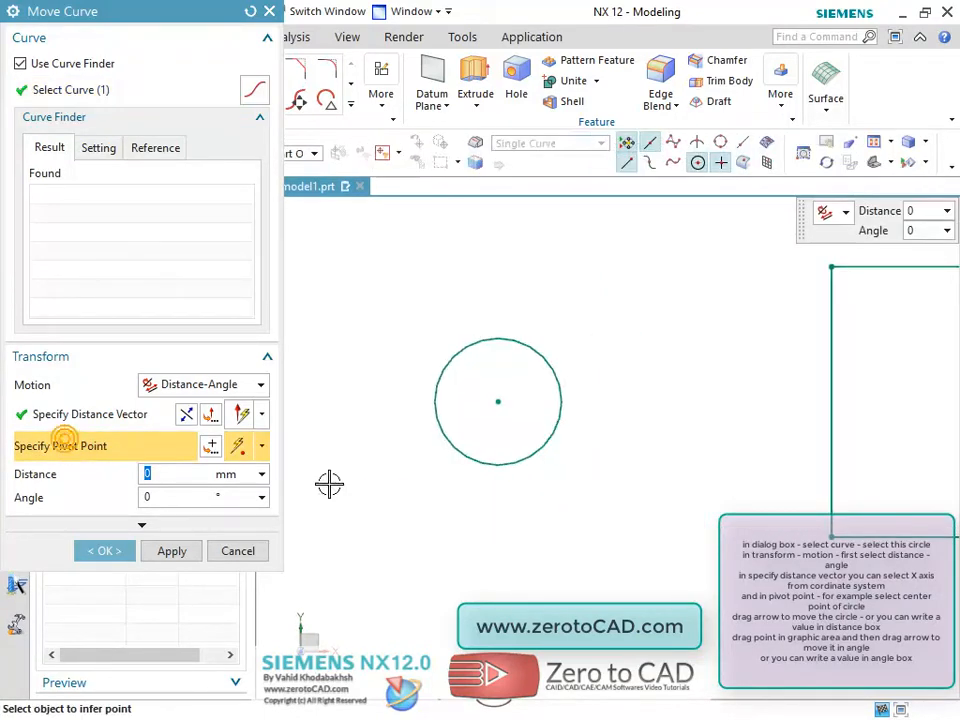
left_click(499, 400)
- Pull the circle along the X direction to a move distance of 75 mm
scroll(480, 506, "down", 4)
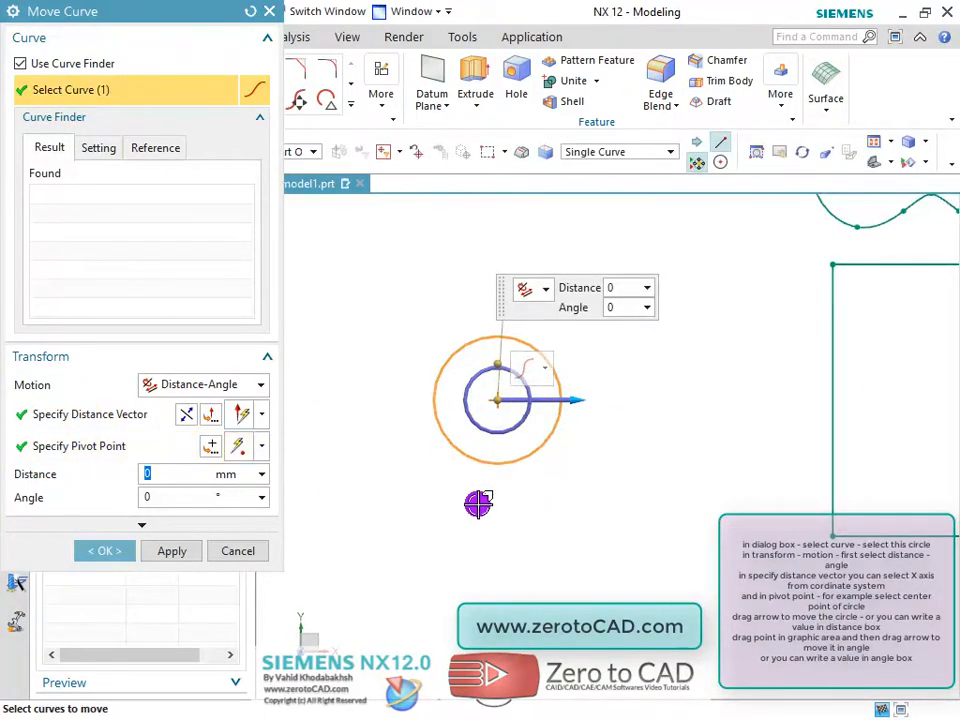
scroll(605, 545, "up", 3)
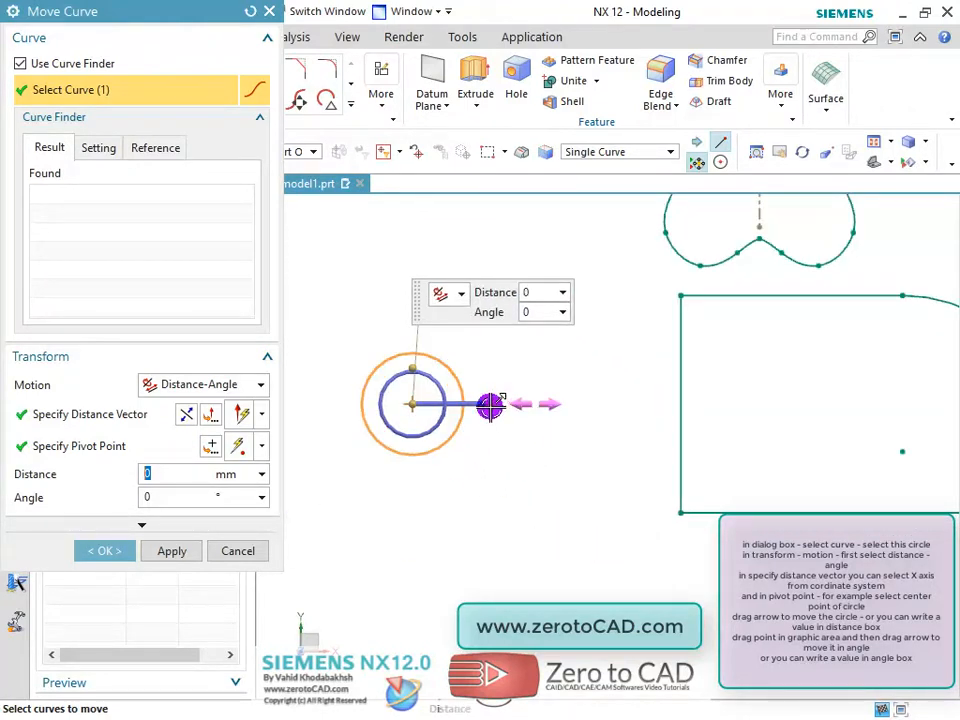
left_click_drag(492, 402, 605, 410)
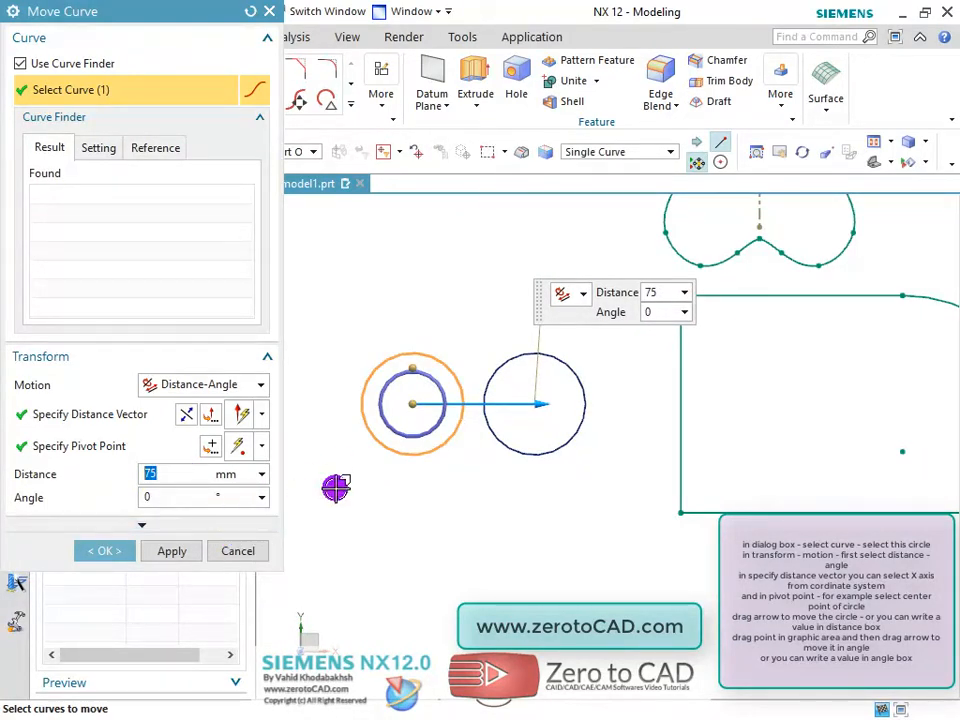
- Rotate the circle's move to an angle of 310° and pull its X-direction distance to 70 mm
left_click_drag(410, 366, 463, 356)
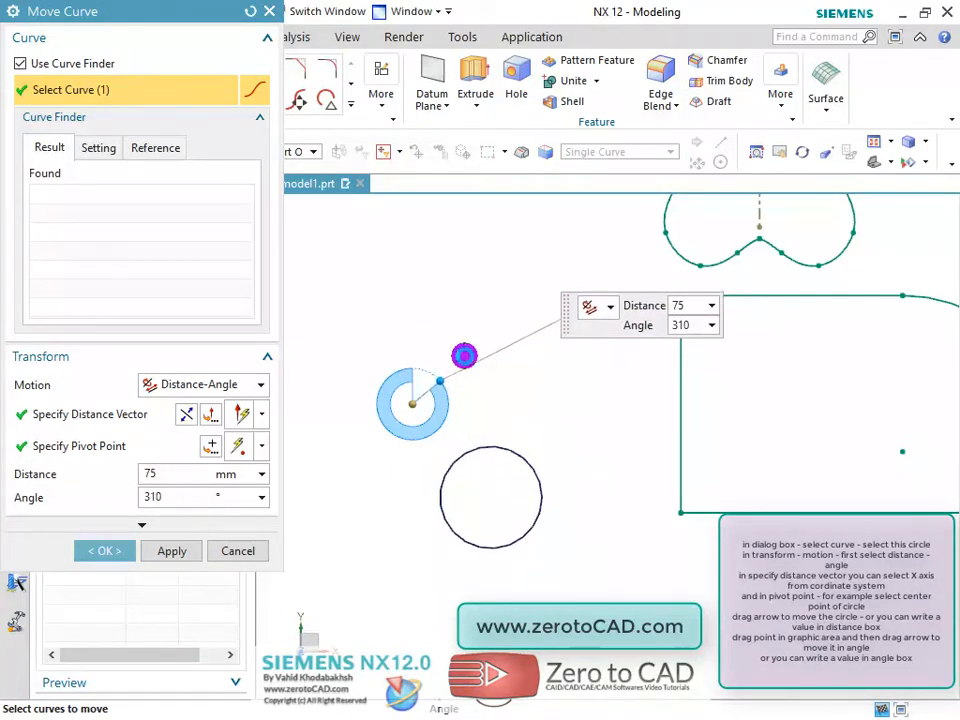
left_click_drag(540, 407, 525, 424)
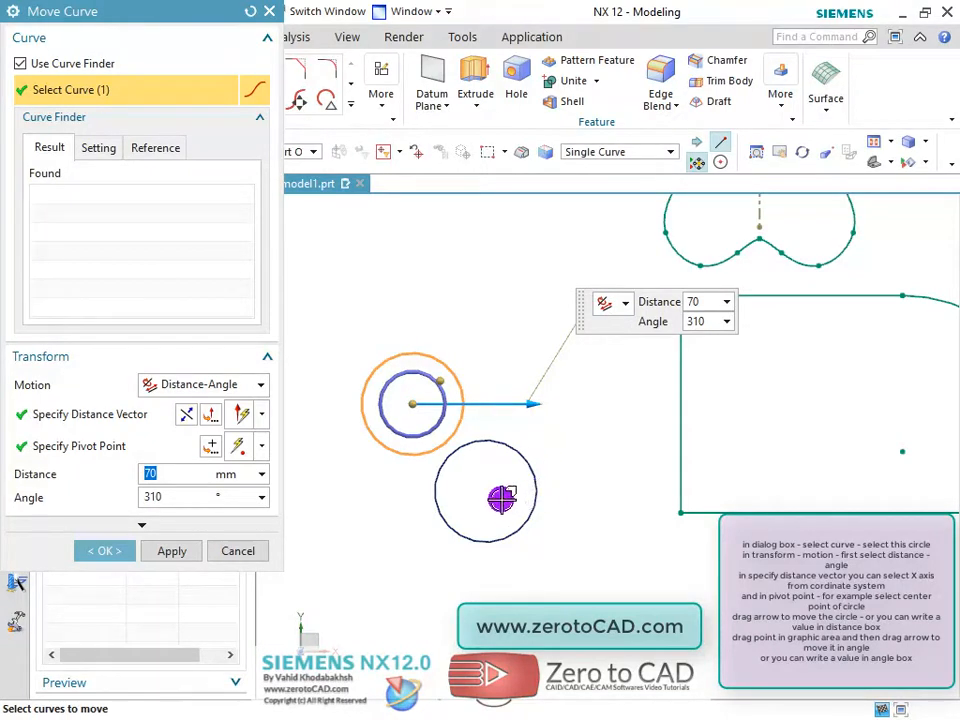
scroll(497, 498, "down", 1)
scroll(469, 506, "up", 2)
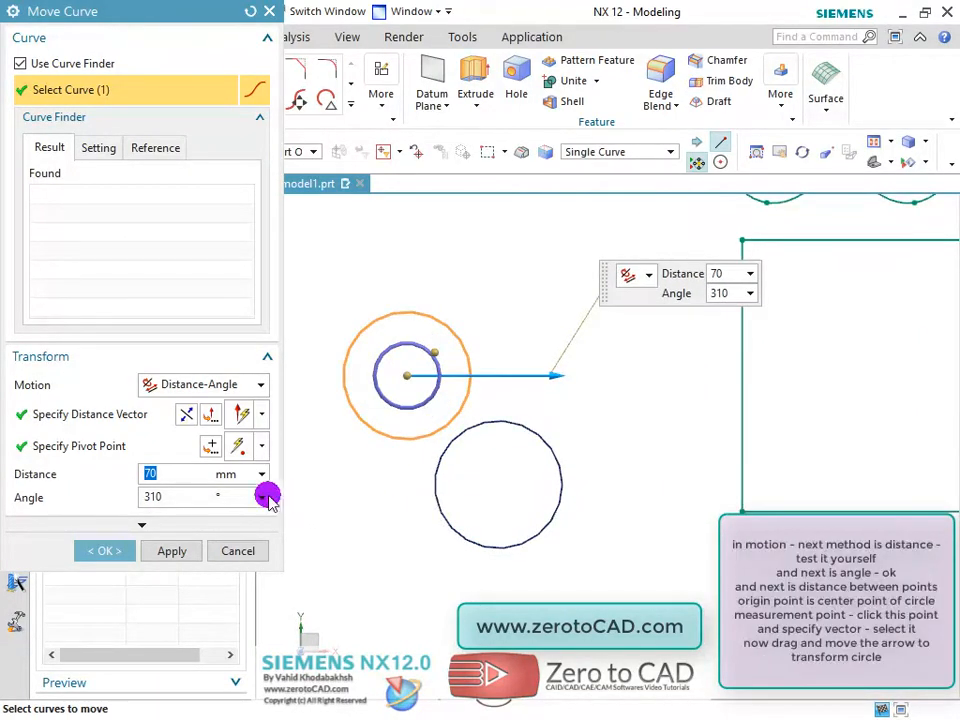
- Change the move's motion to Distance between Points and specify the circle's center as the origin point
left_click(260, 384)
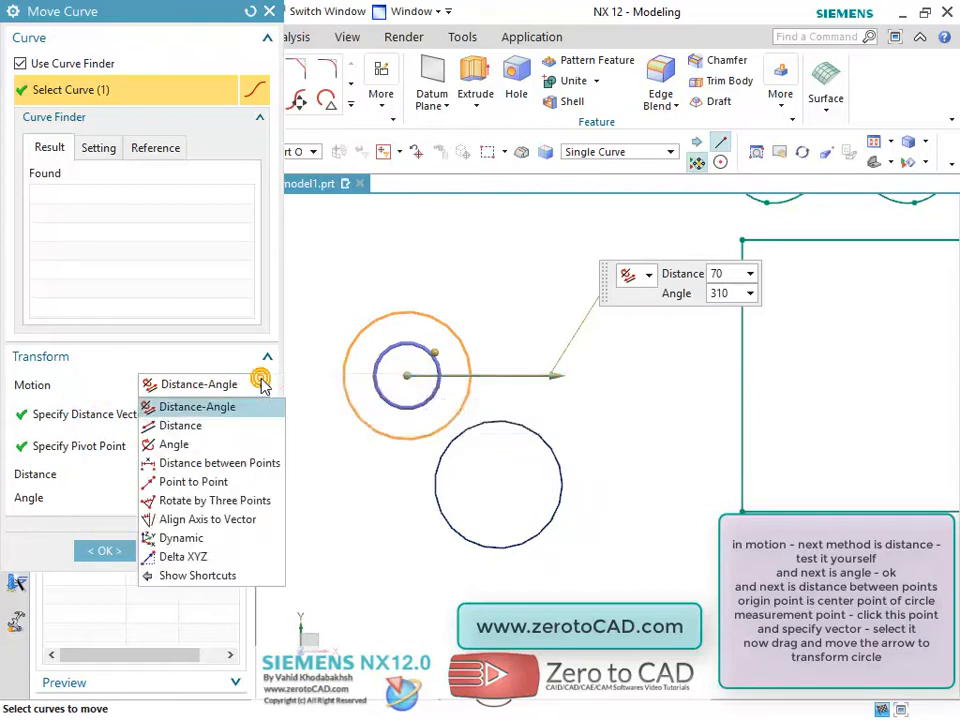
left_click(203, 466)
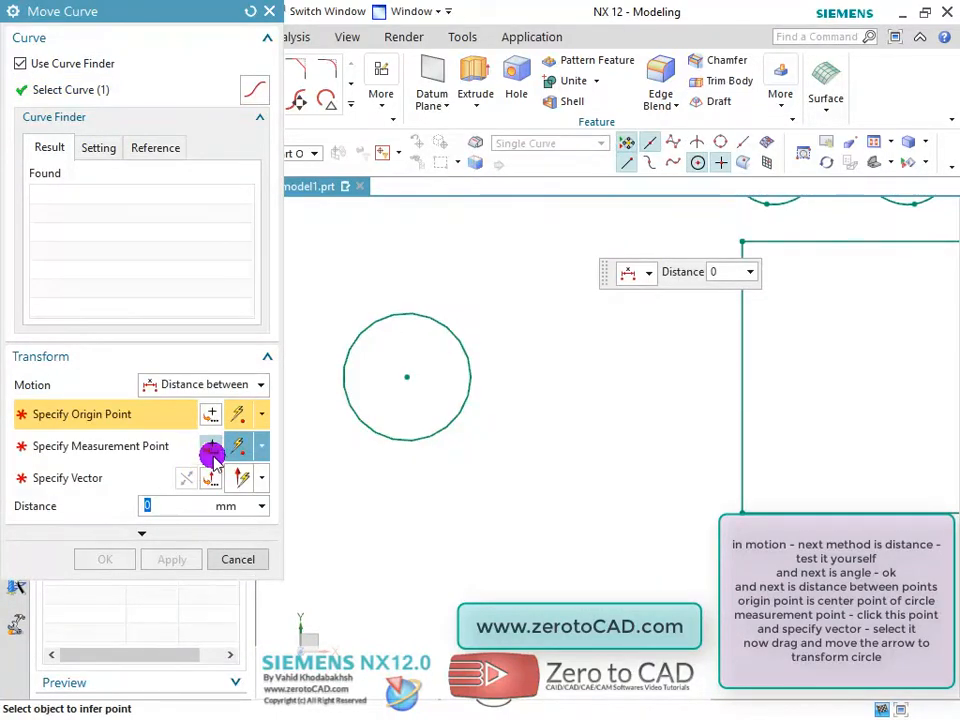
scroll(516, 467, "down", 2)
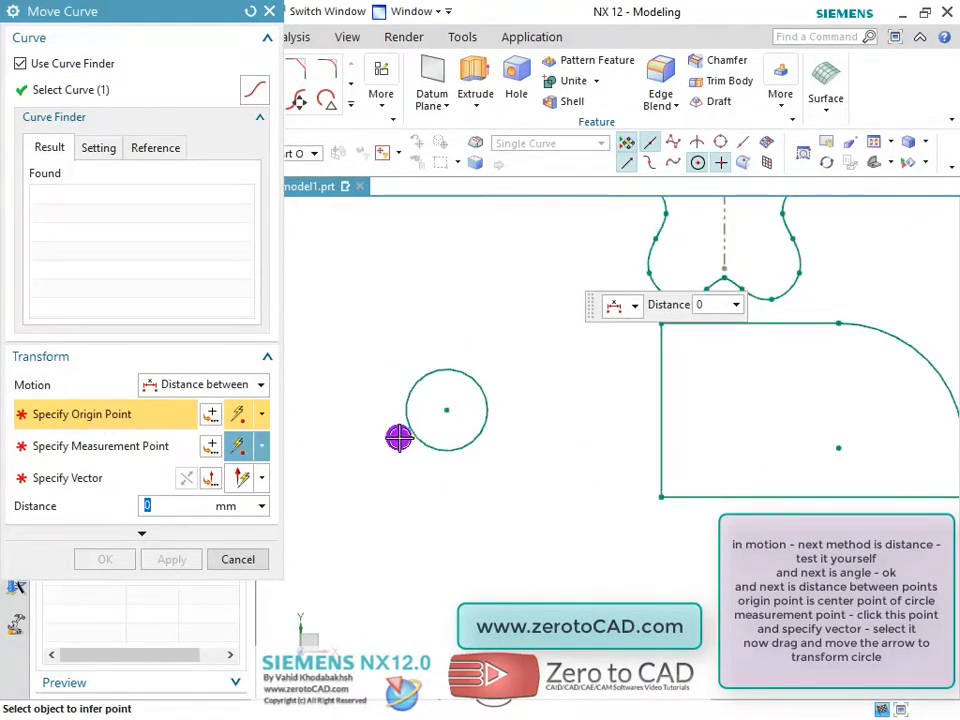
left_click(449, 409)
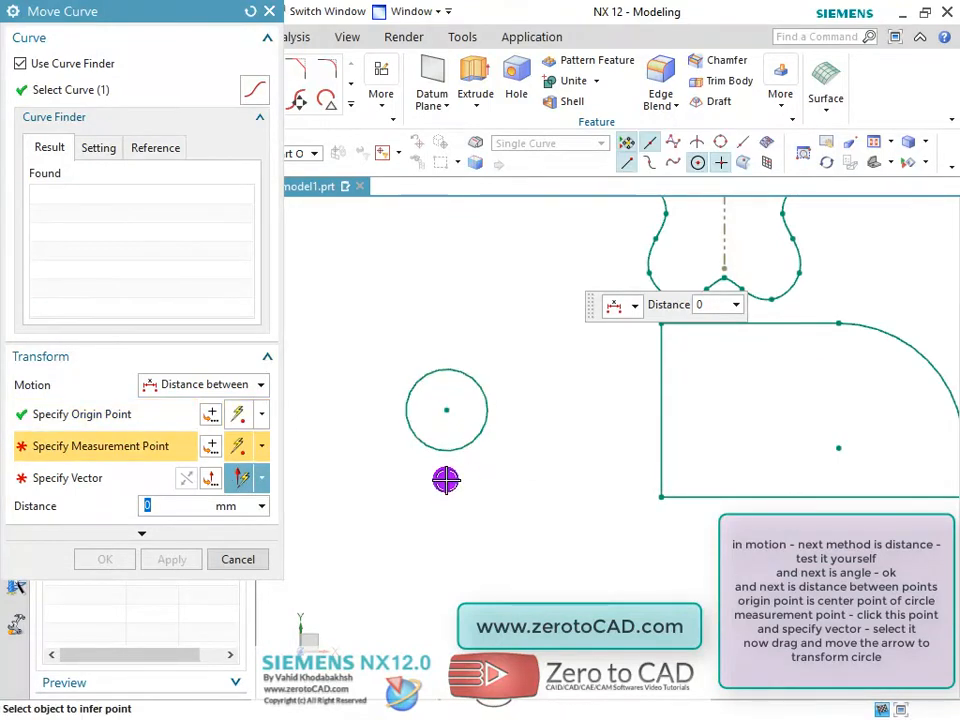
- Measure to the rounded rectangle's lower-left corner along the X axis and pull the distance to 215 mm
scroll(480, 482, "down", 2)
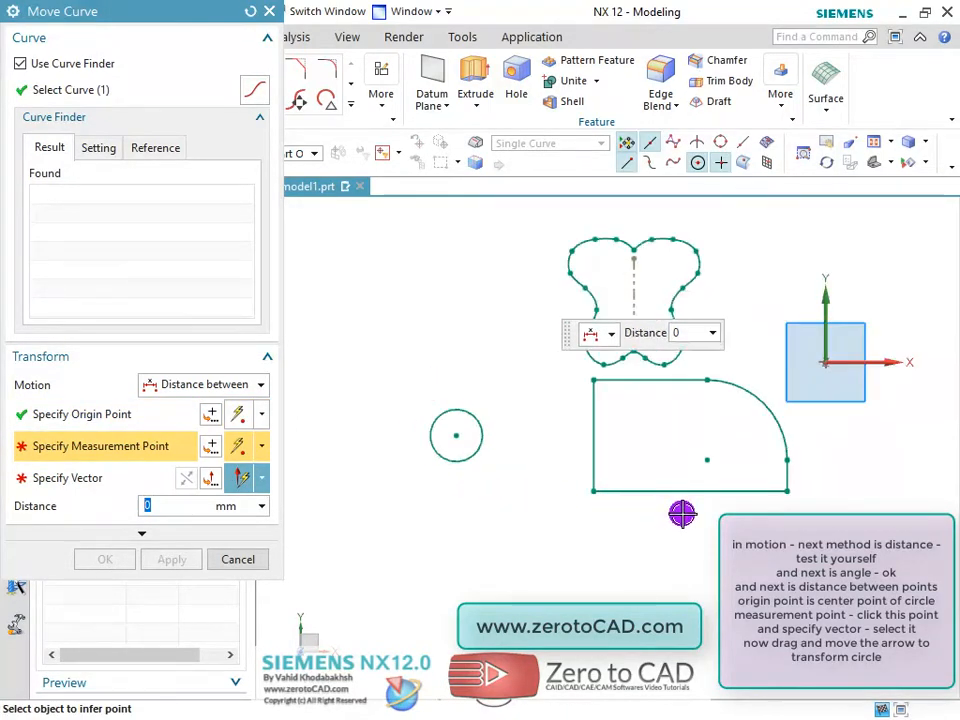
scroll(672, 535, "up", 1)
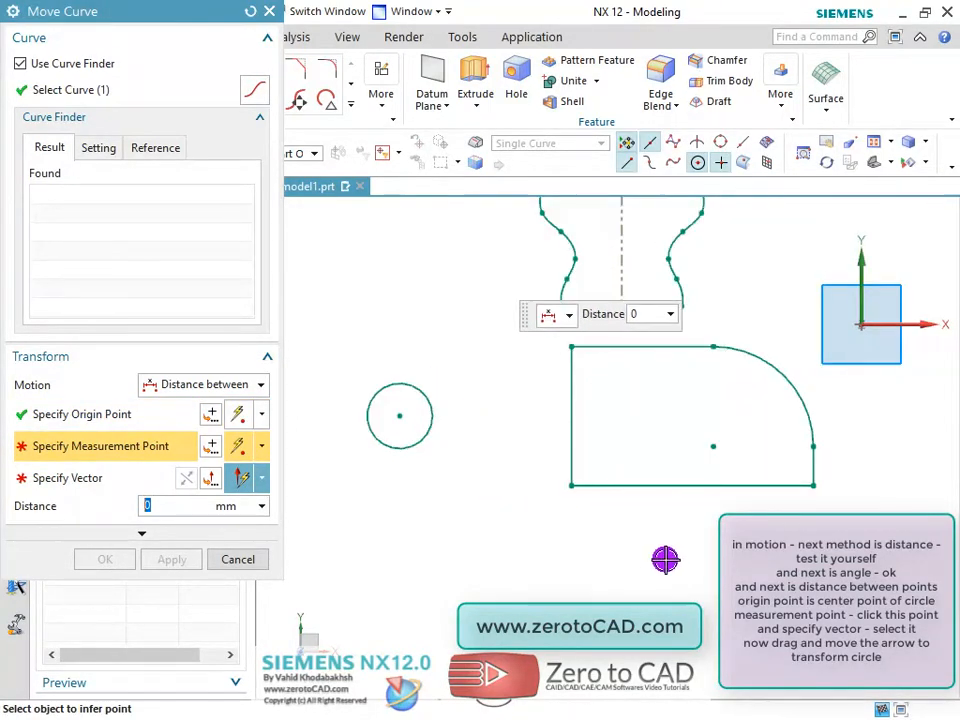
left_click(572, 487)
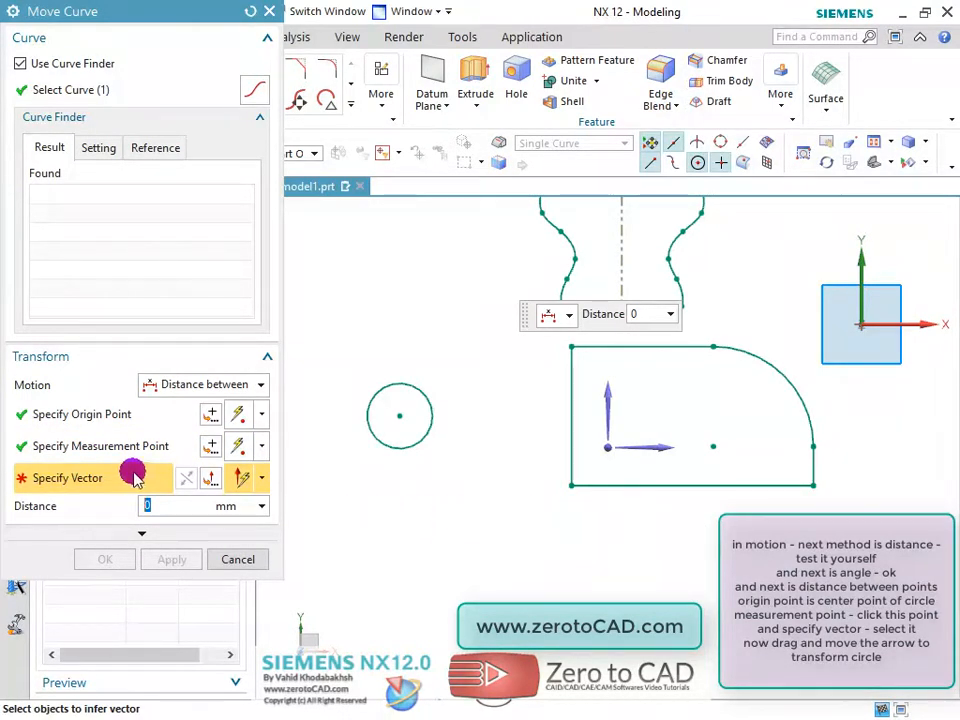
left_click(662, 448)
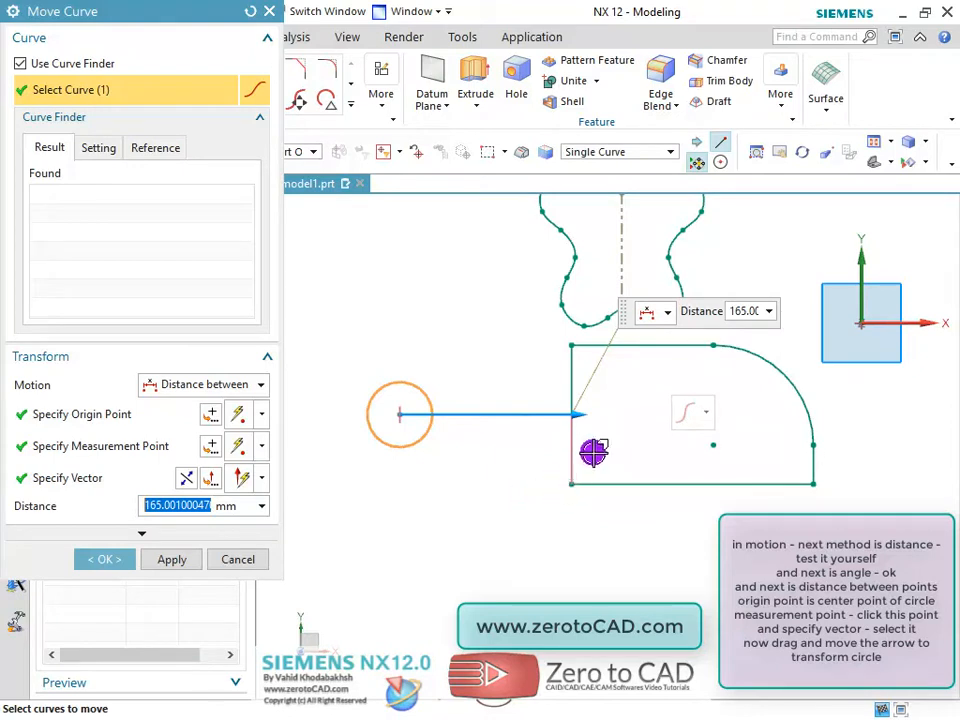
left_click_drag(578, 414, 624, 420)
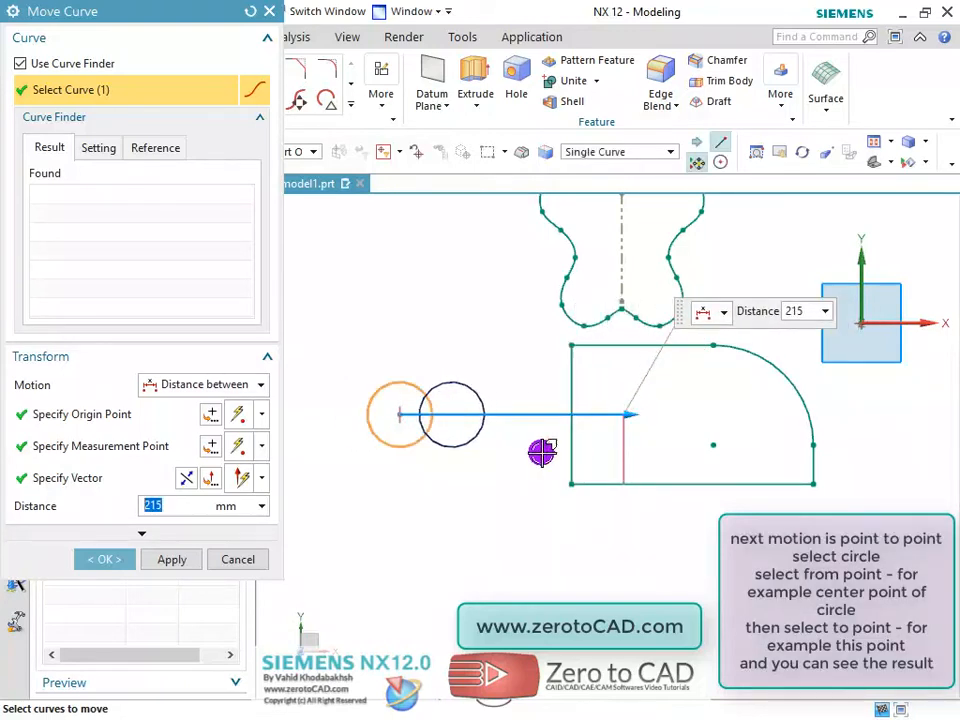
- Move the circle with Point to Point motion from its center to the rounded rectangle's lower-right corner
left_click(260, 385)
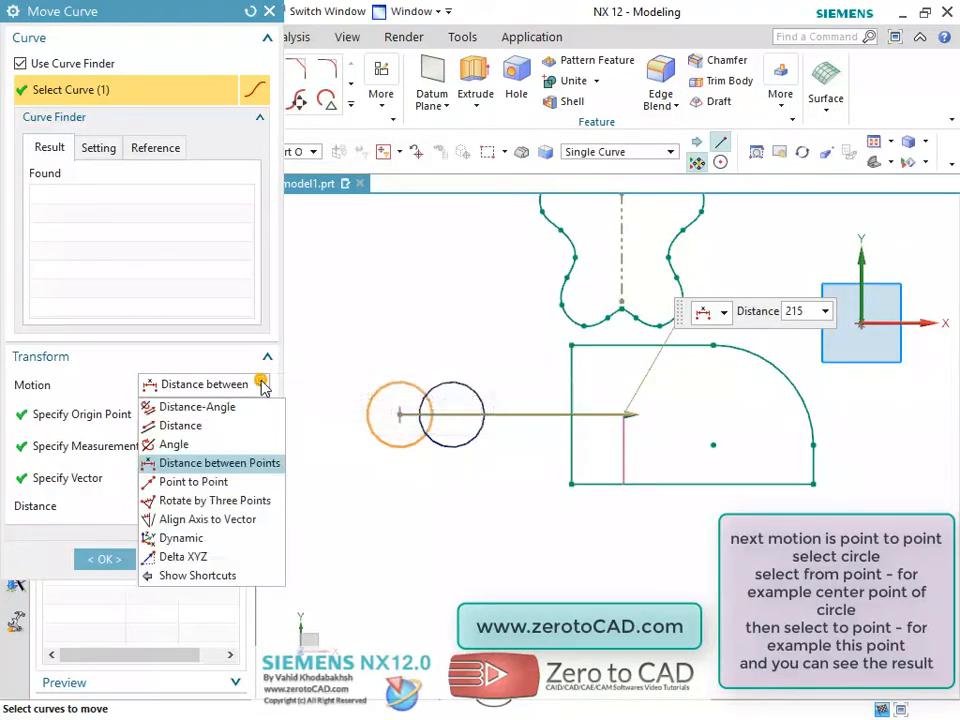
left_click(192, 480)
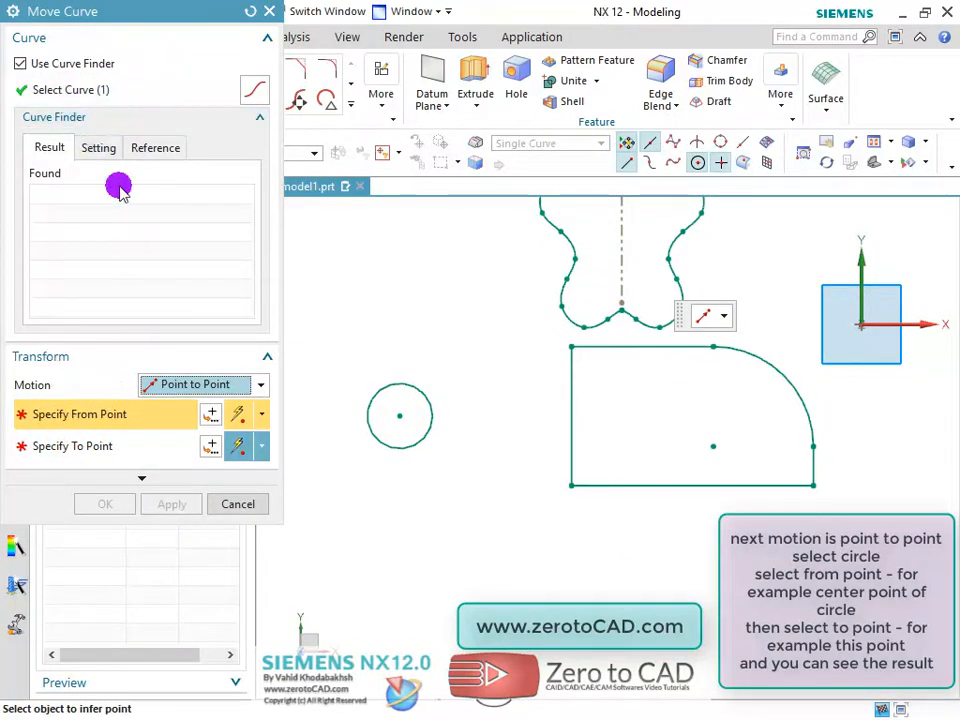
left_click(399, 415)
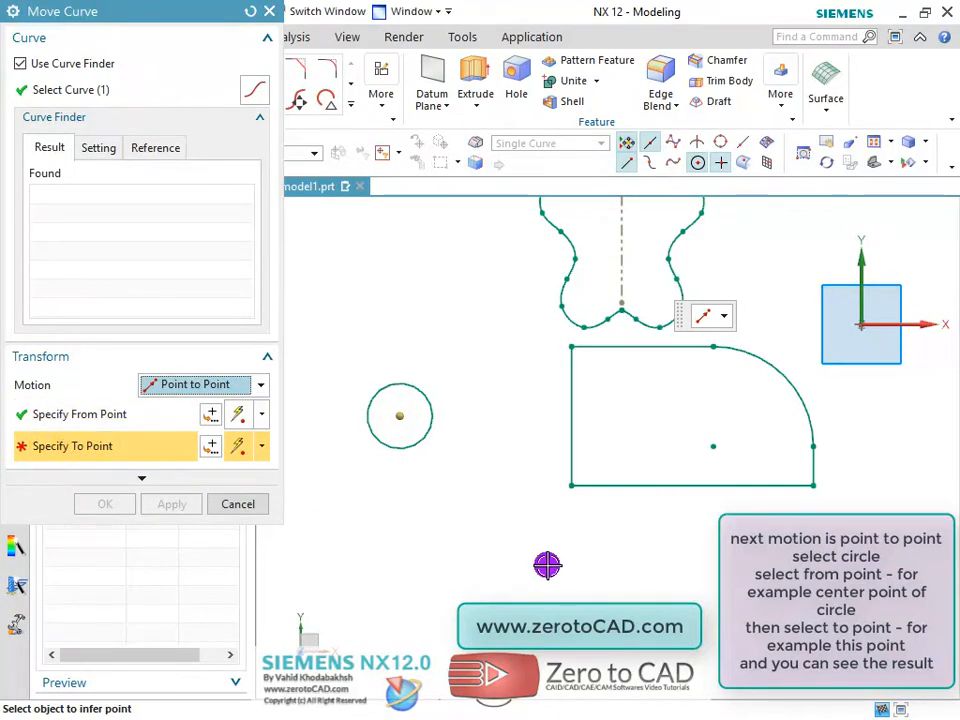
left_click(813, 486)
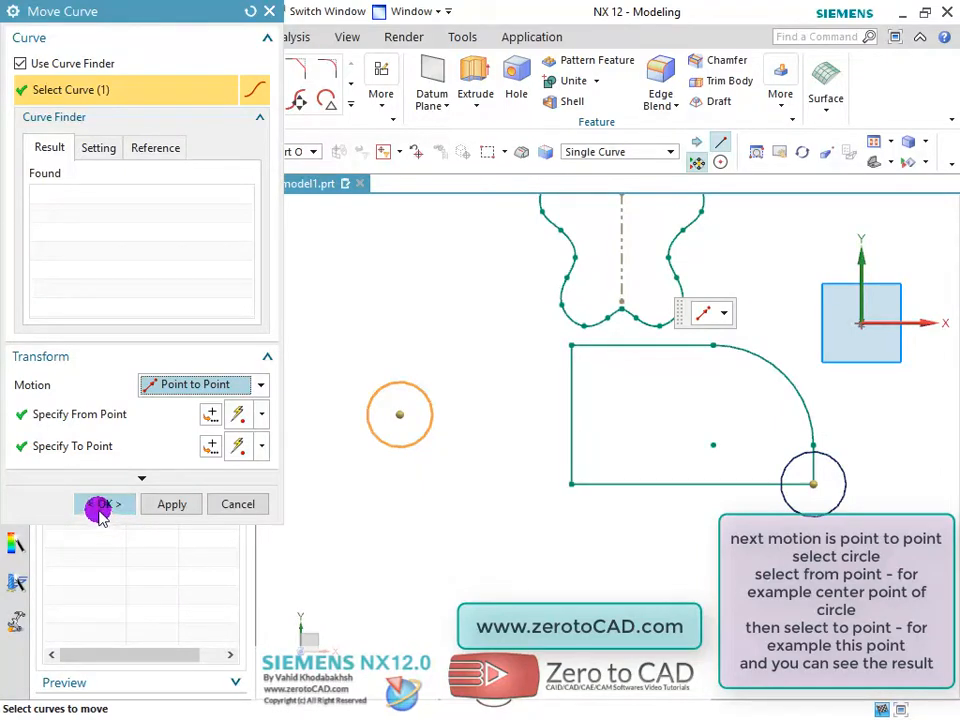
left_click(100, 506)
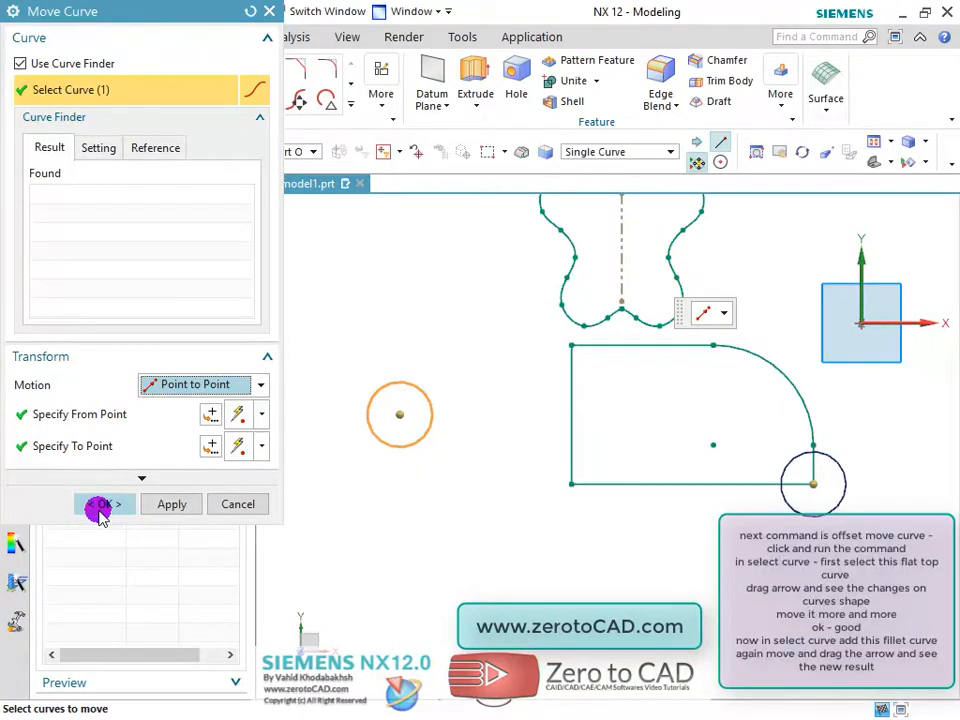
scroll(493, 456, "down", 4)
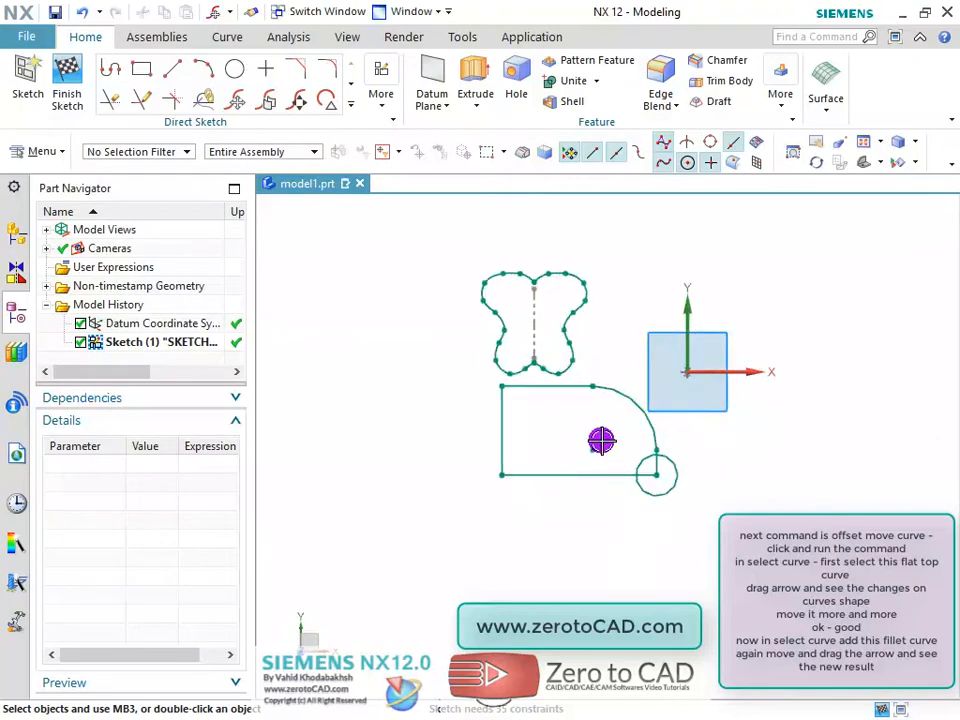
scroll(603, 439, "up", 5)
left_click(350, 105)
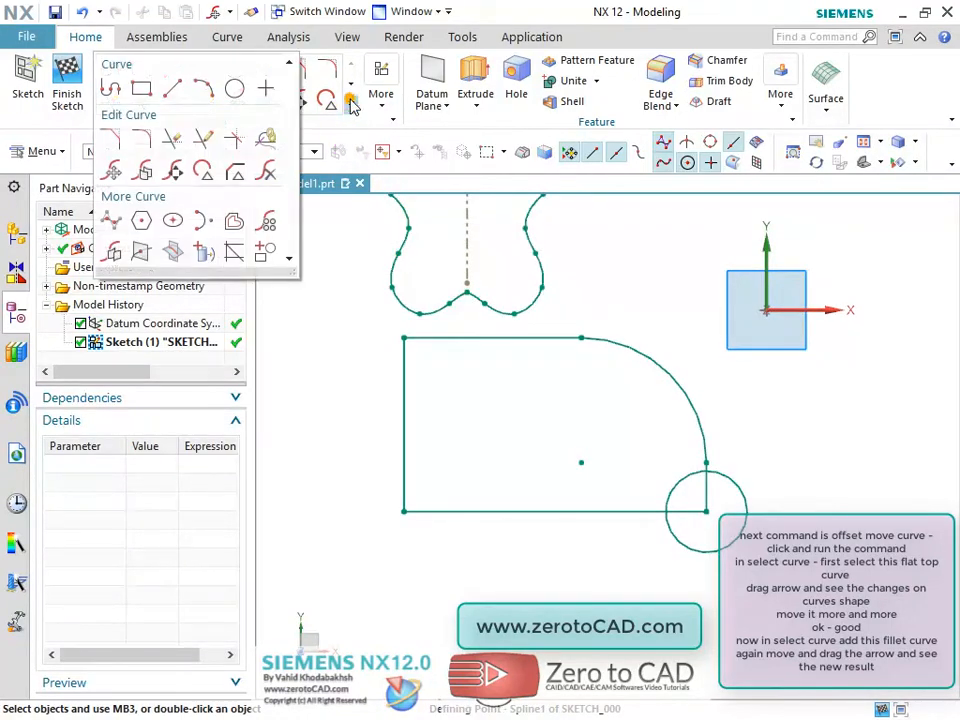
left_click(140, 172)
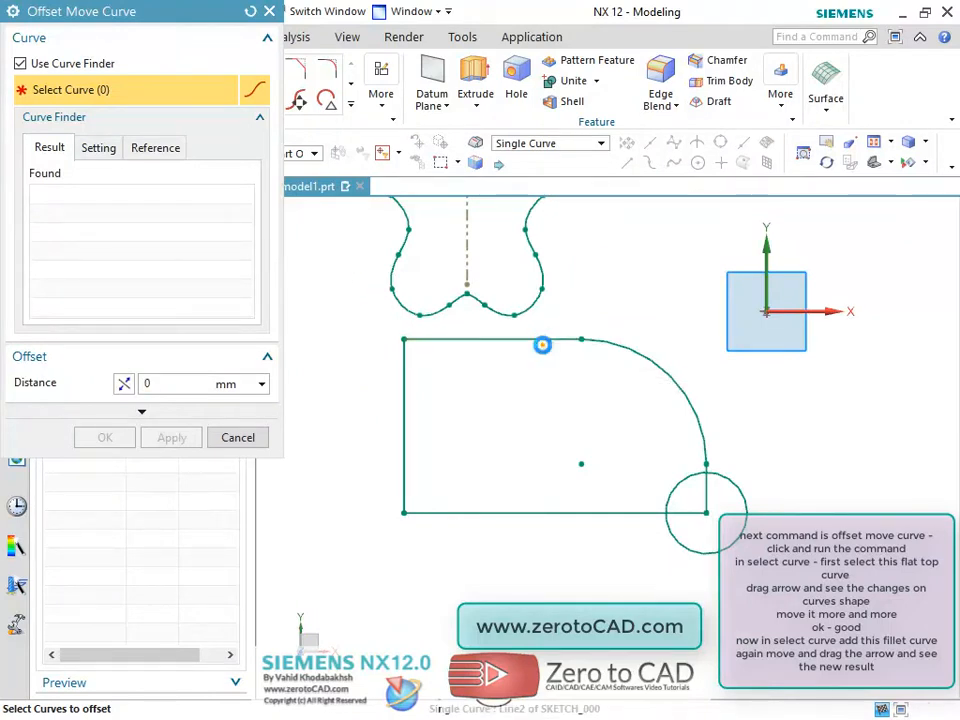
left_click(541, 344)
left_click(656, 370)
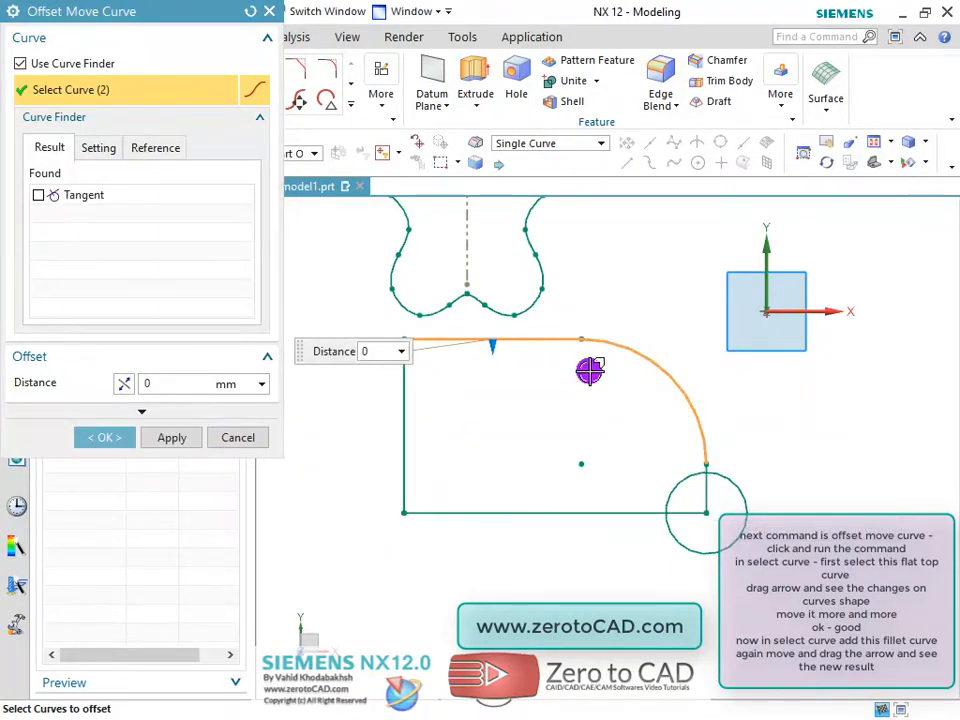
left_click(269, 11)
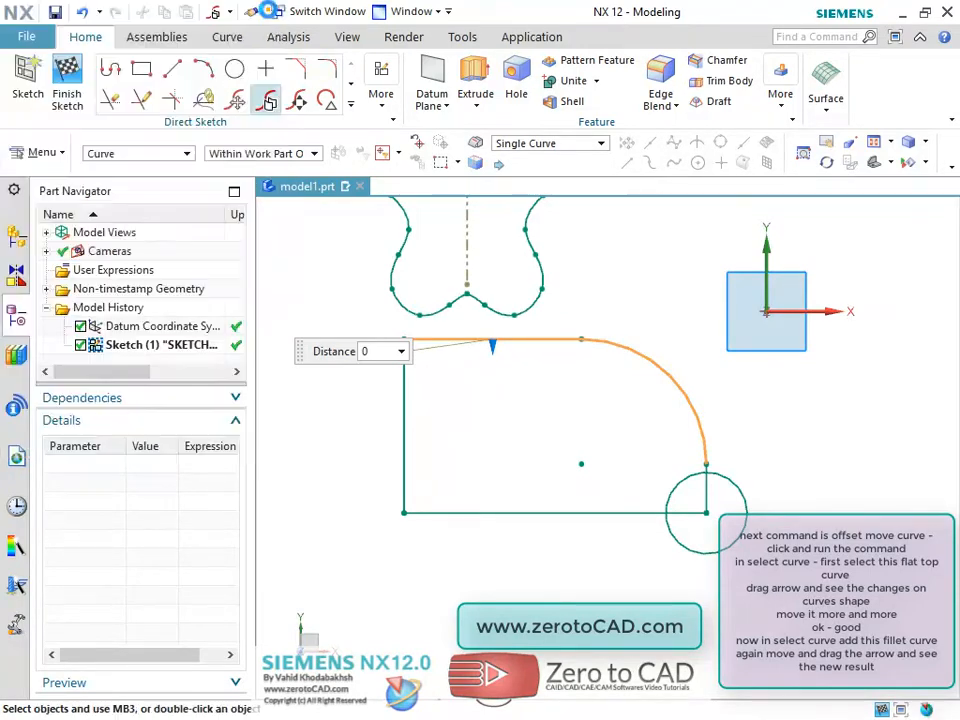
- Start Offset Move Curve on the rounded rectangle's top line and pull it 25 mm inward
left_click(350, 86)
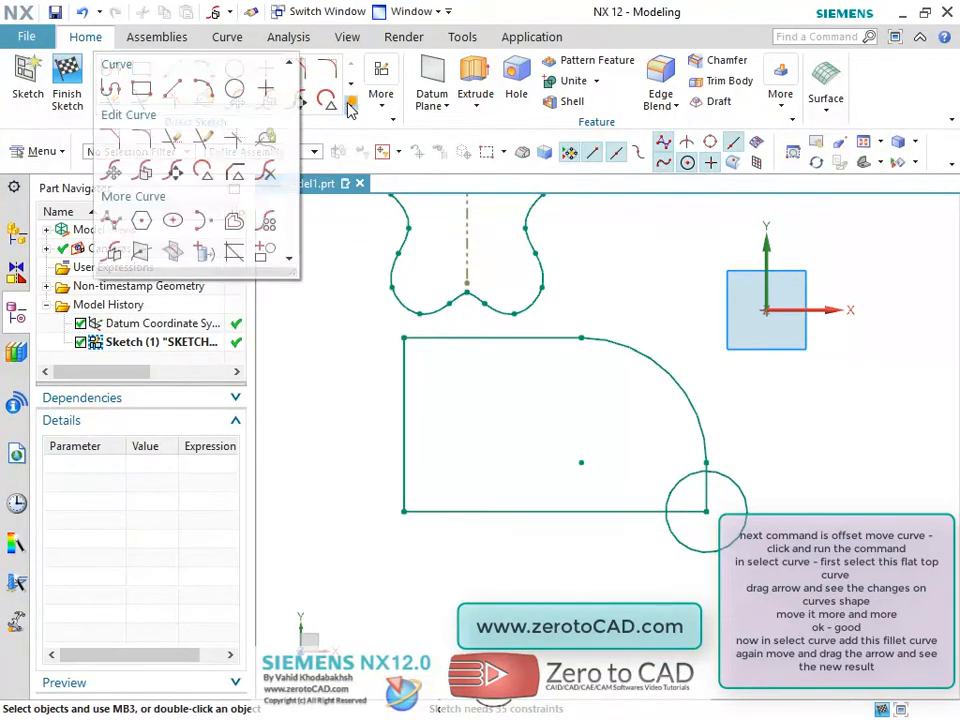
left_click(145, 173)
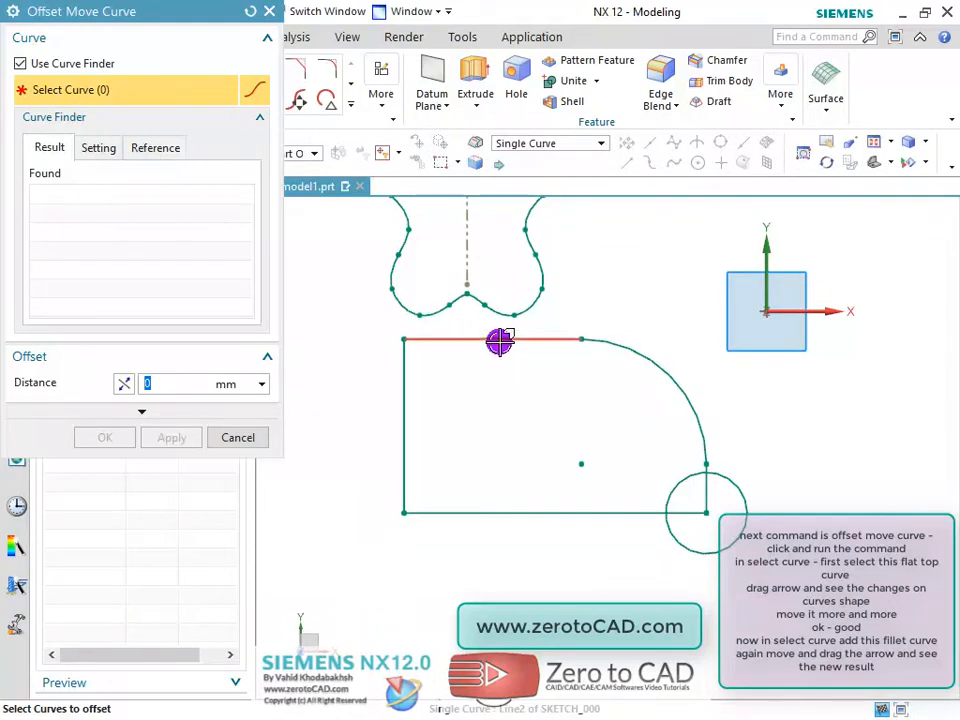
left_click(499, 341)
left_click_drag(491, 347, 521, 386)
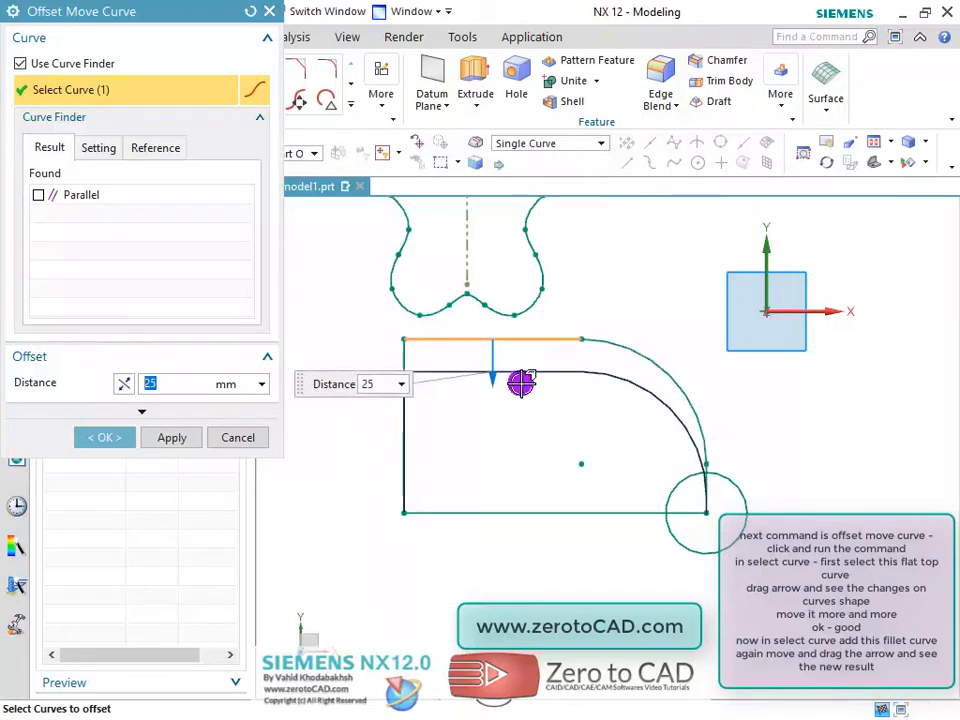
- Add the fillet arc to the offset selection and pull the offset distance back to 0
scroll(518, 383, "up", 2)
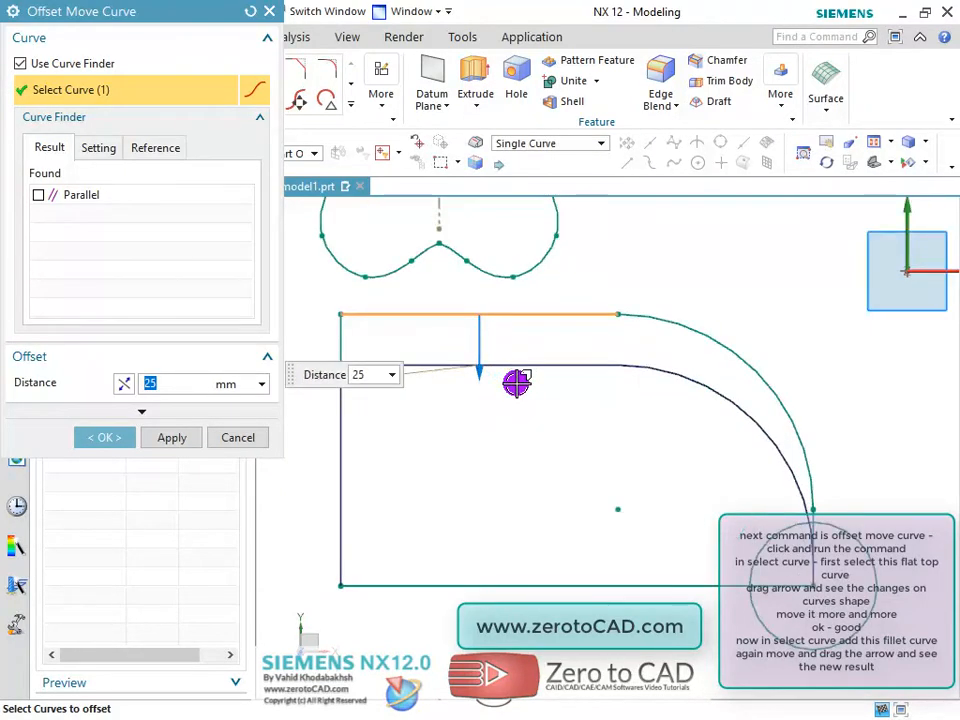
left_click(675, 328)
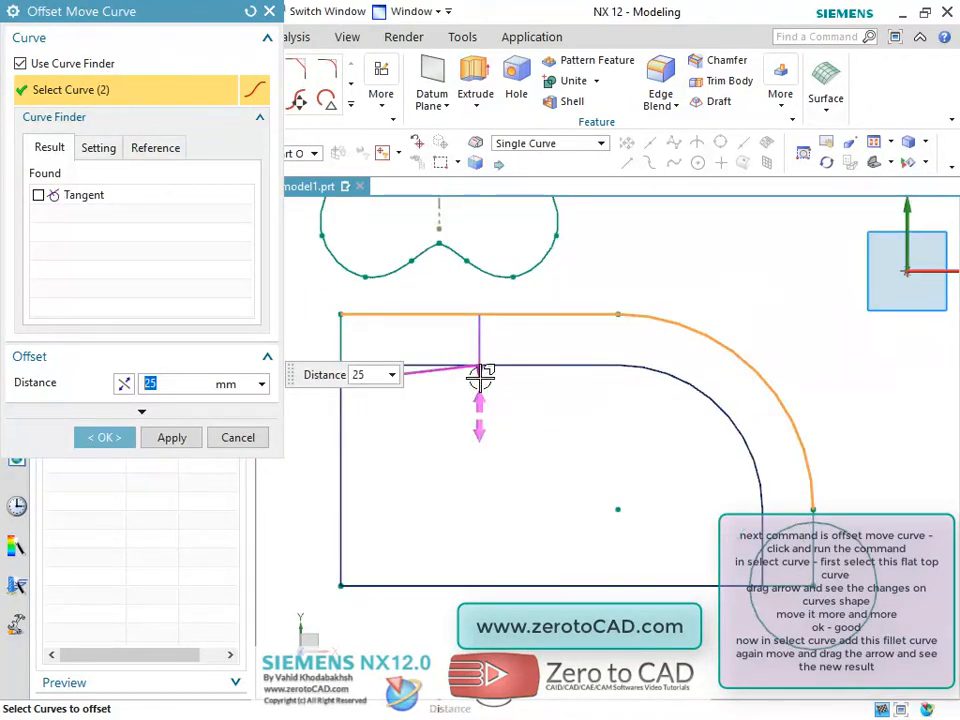
left_click_drag(481, 376, 531, 328)
- Include the found Tangent and Parallel curves and offset the selected curves 10 mm inward
left_click(40, 197)
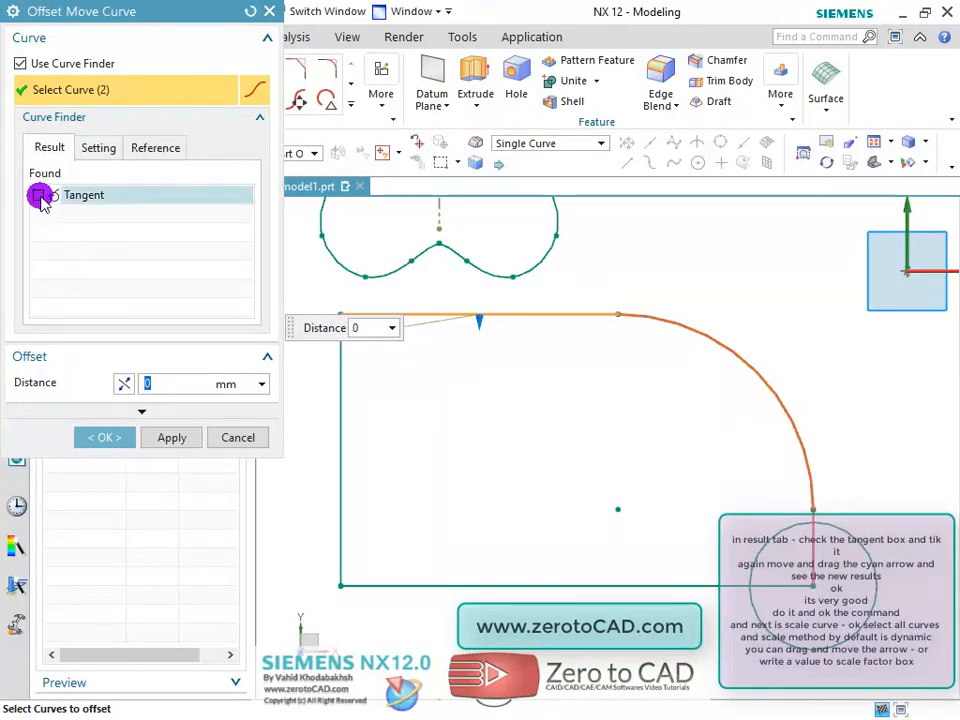
left_click(39, 195)
left_click(38, 195)
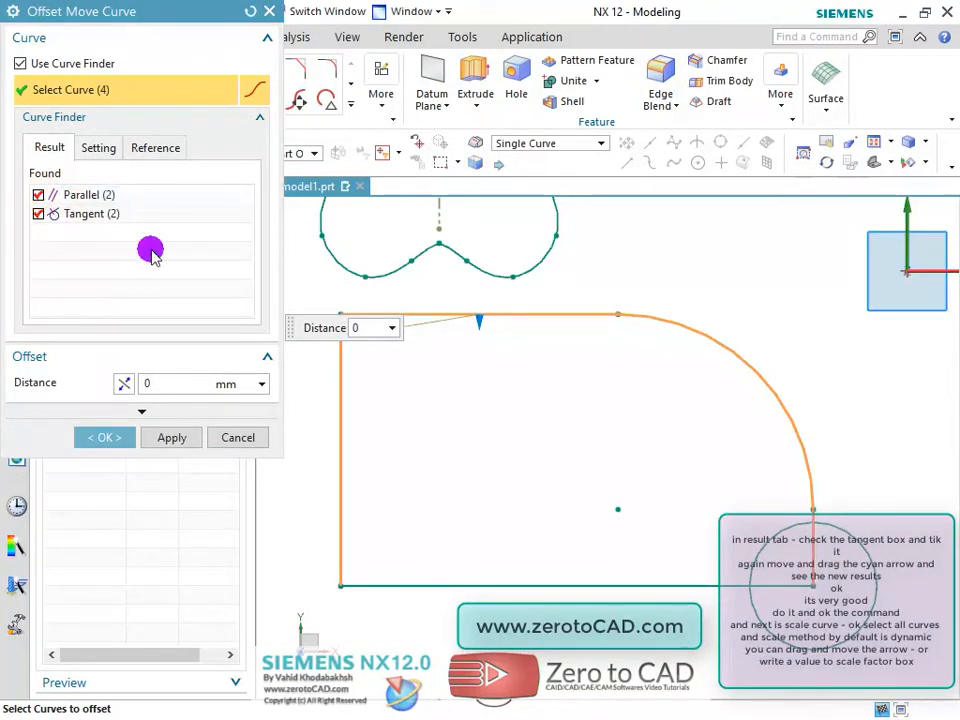
left_click_drag(482, 323, 539, 341)
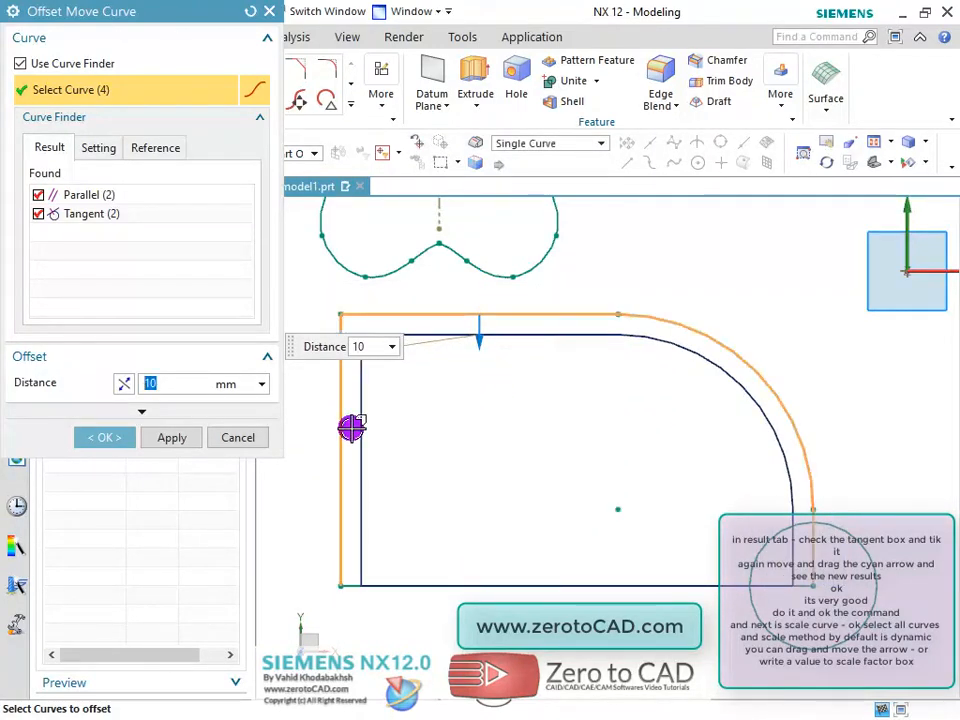
left_click(104, 437)
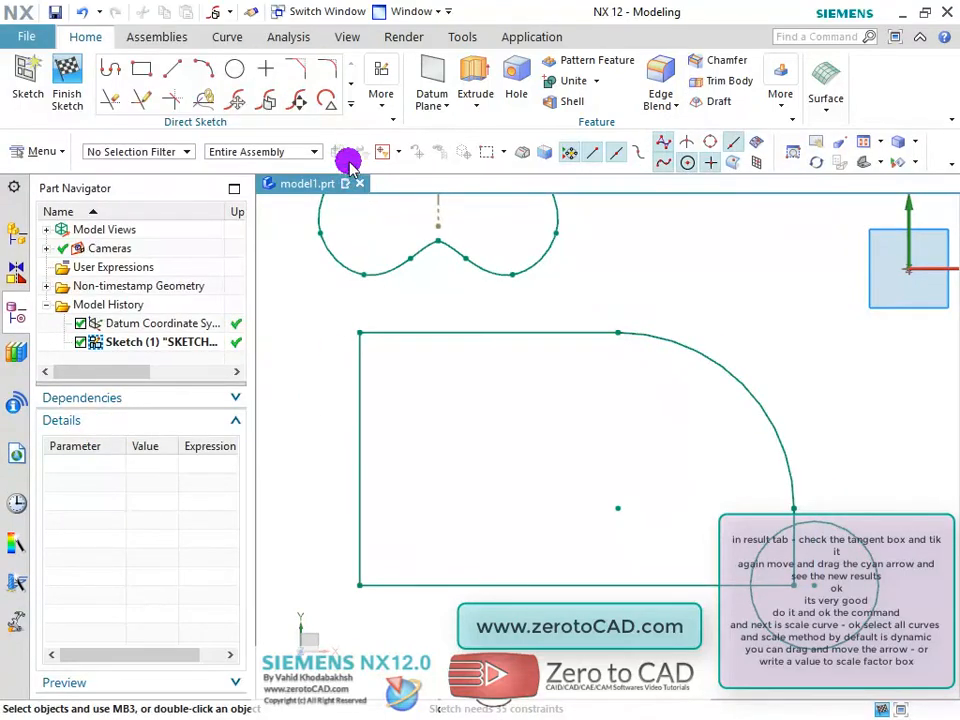
- Start Scale Curve and select all five curves of the rounded rectangle, including its fillet arc
left_click(350, 105)
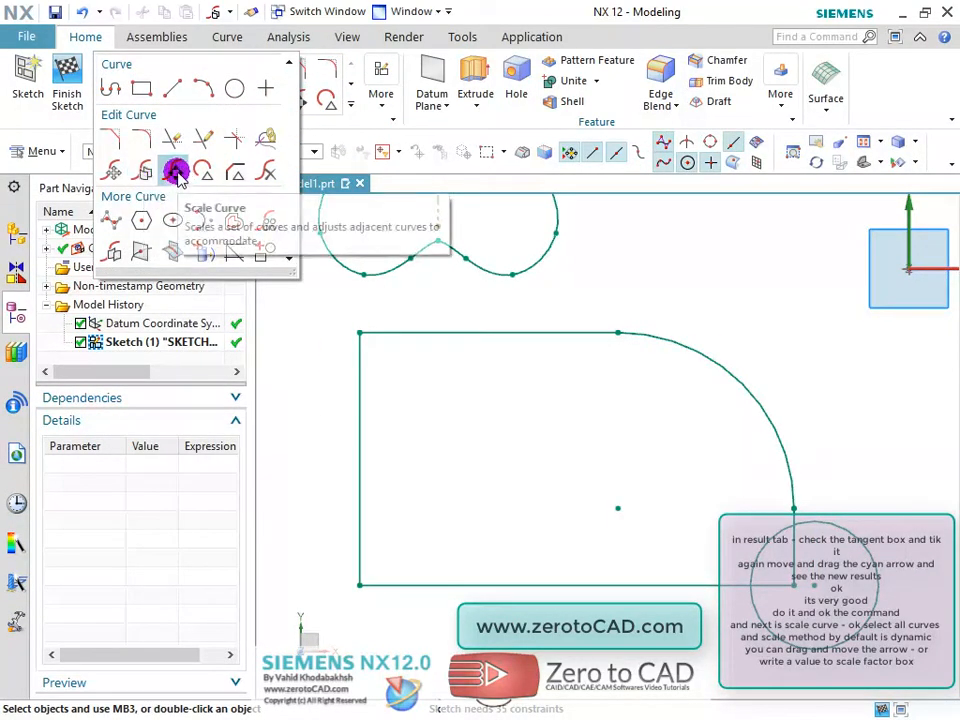
left_click(175, 173)
left_click(711, 367)
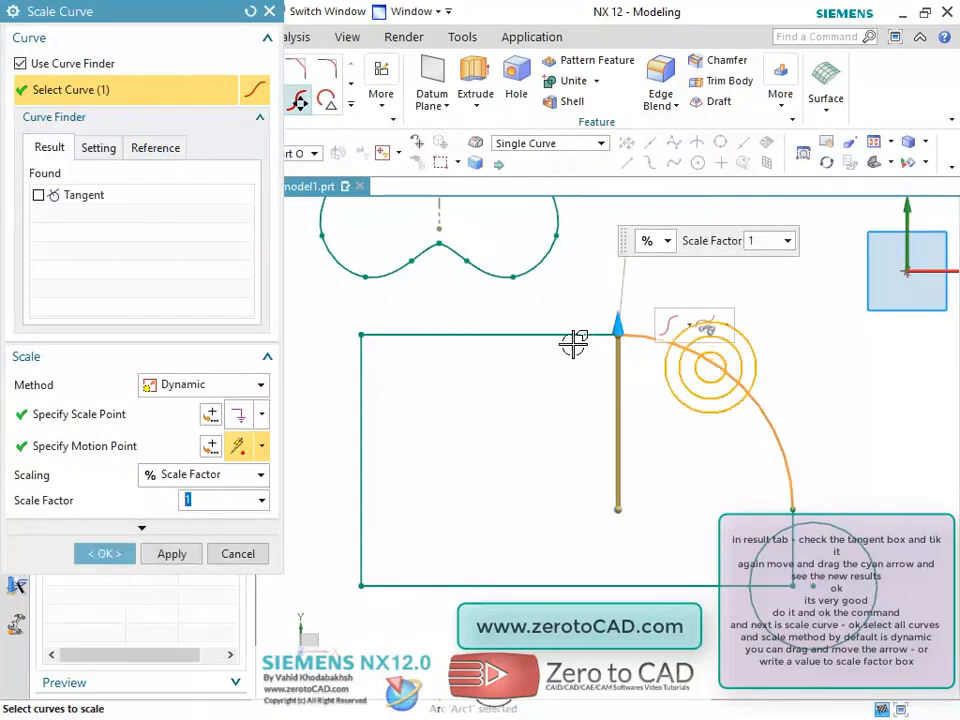
left_click(566, 336)
left_click(360, 444)
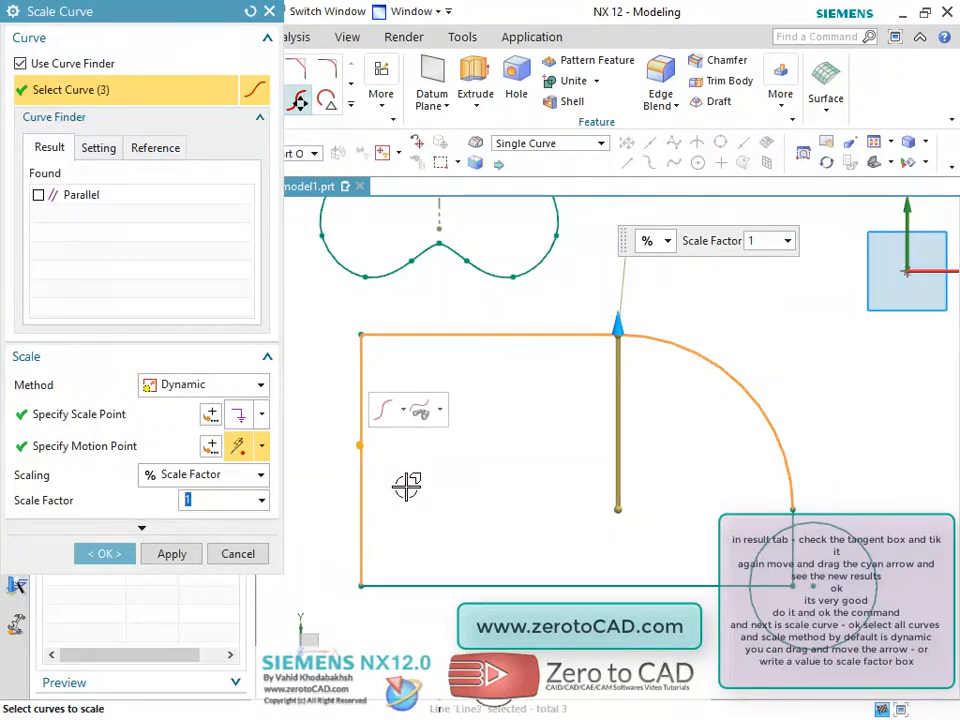
left_click(525, 586)
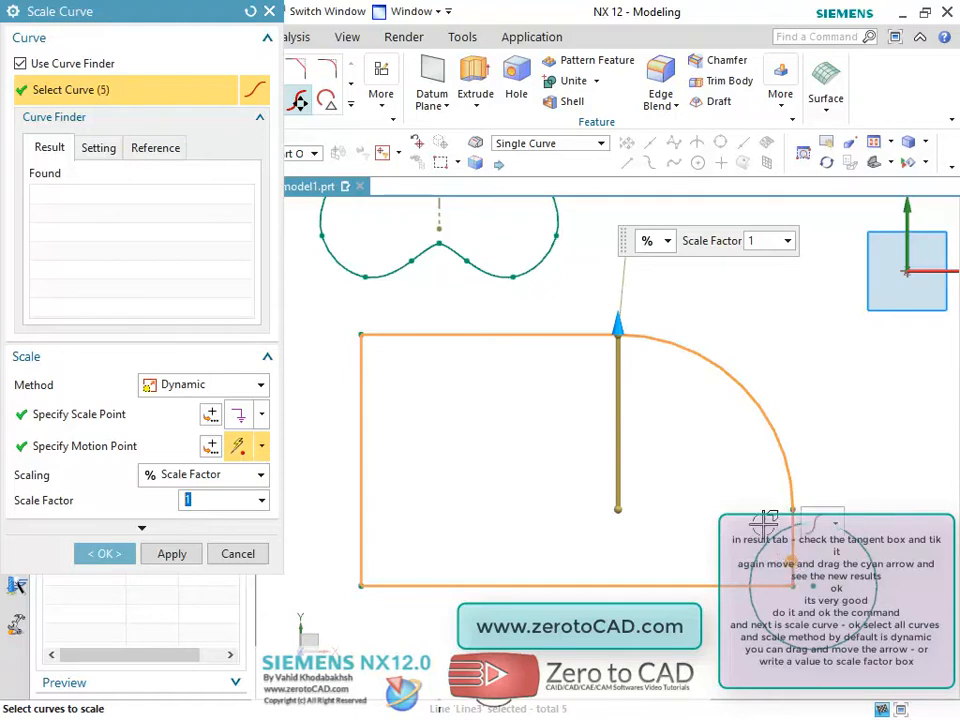
- Scale the selected curves with the Dynamic method to a scale factor of 0.7 and accept the result
mouse_move(622, 323)
left_mouse_down()
mouse_move(615, 279)
mouse_move(626, 388)
mouse_move(617, 345)
left_mouse_up()
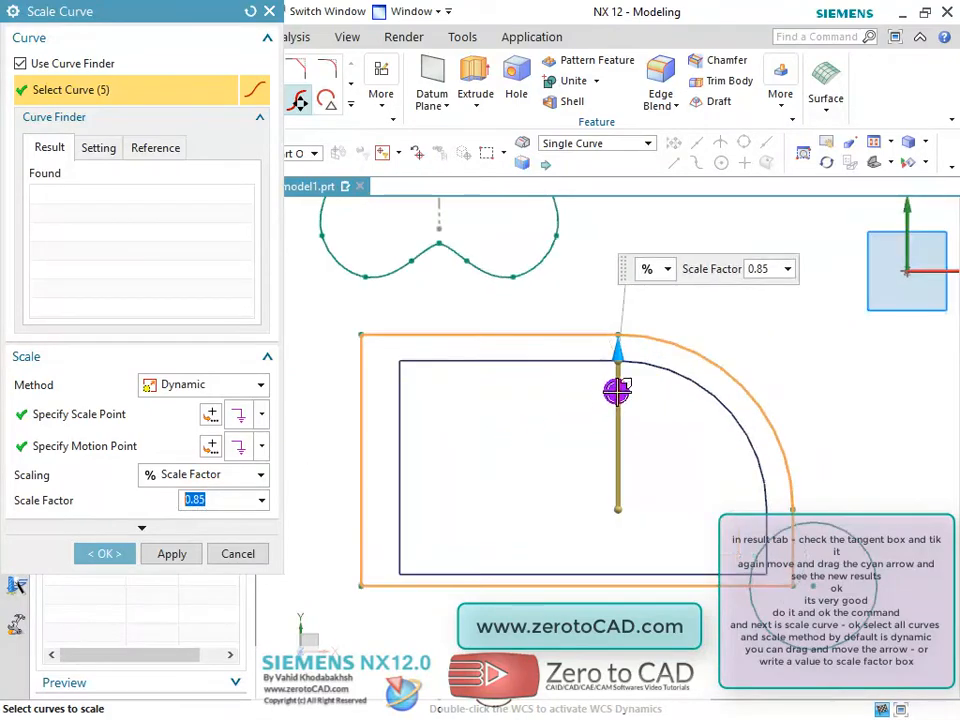
left_click_drag(617, 352, 649, 379)
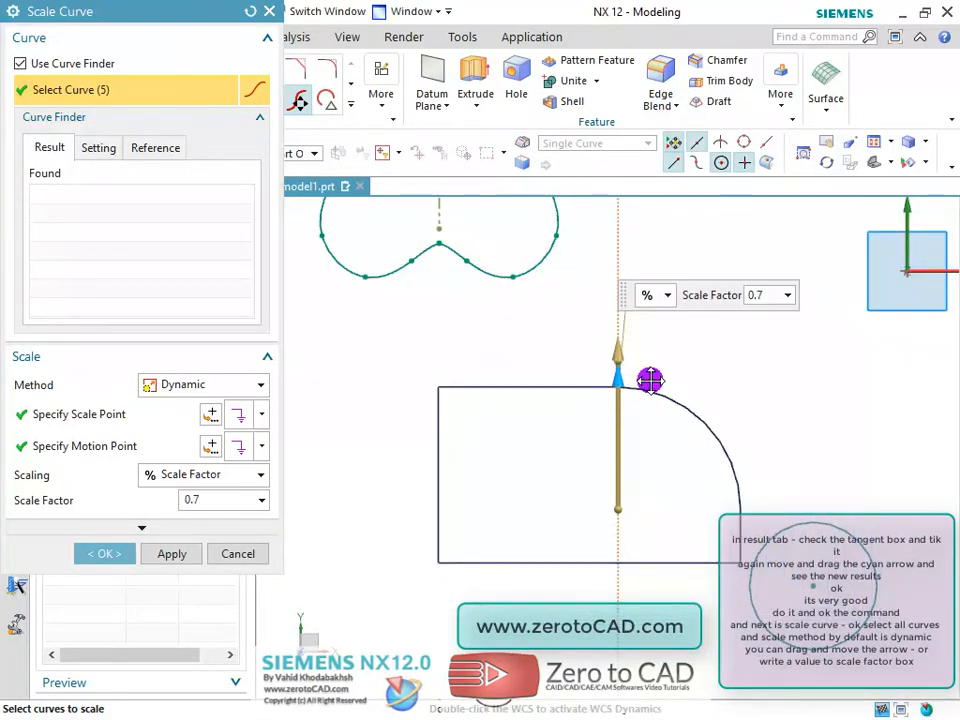
left_click(258, 500)
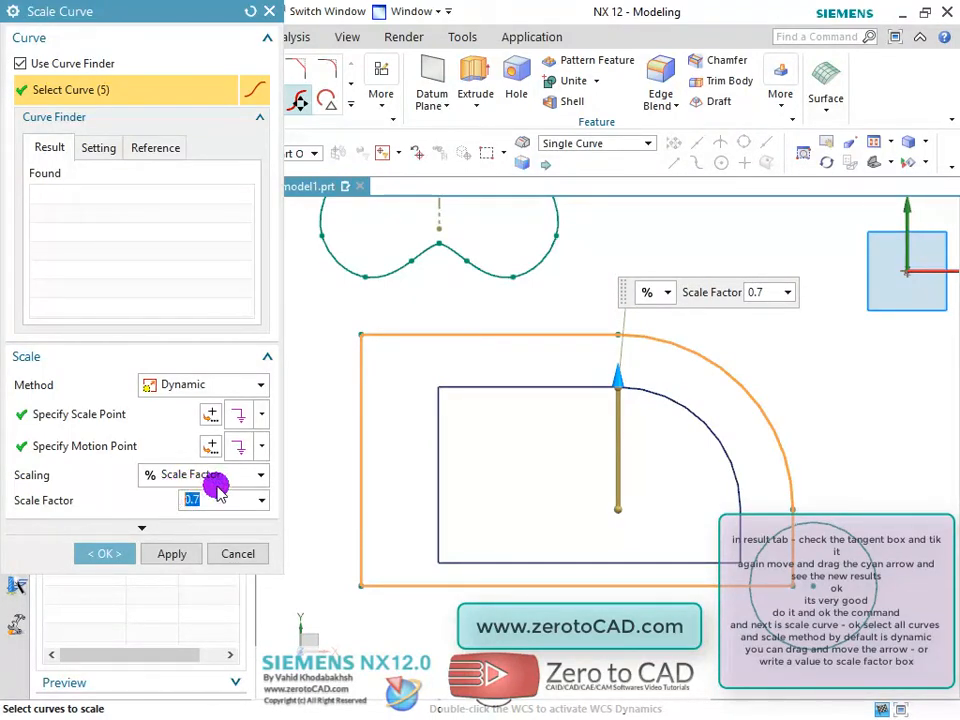
left_click(104, 554)
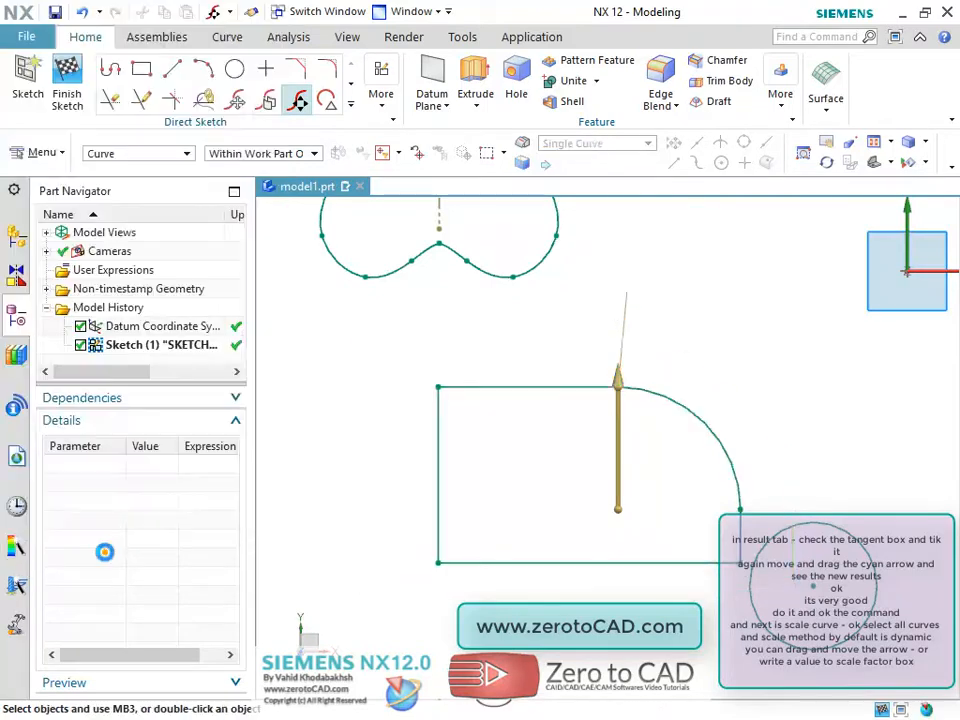
scroll(529, 418, "down", 4)
scroll(551, 399, "down", 3)
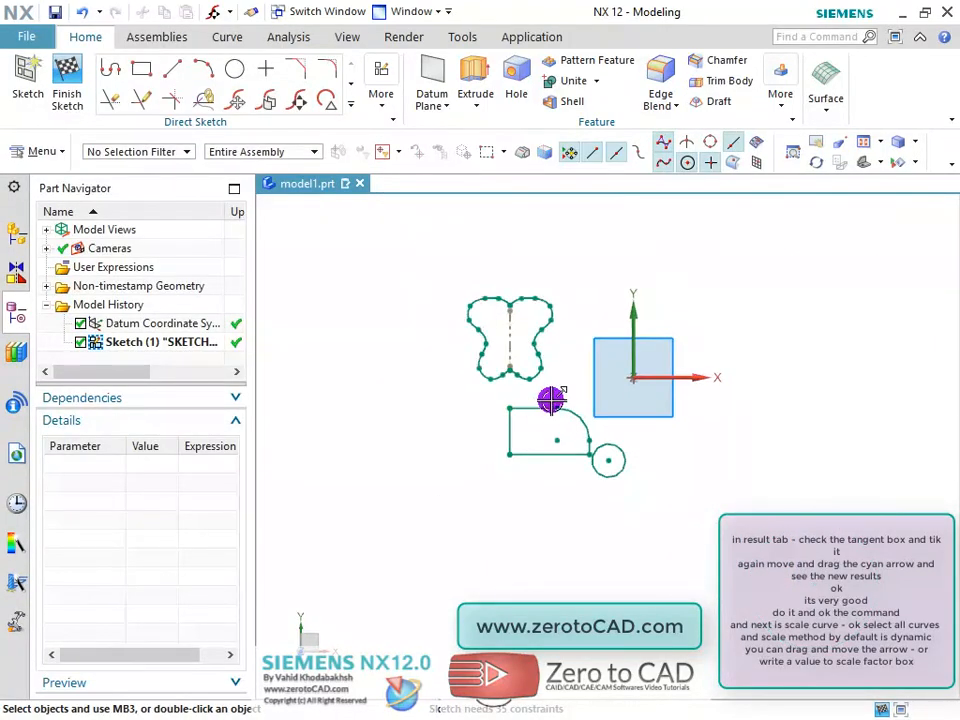
scroll(551, 373, "up", 5)
scroll(551, 373, "down", 1)
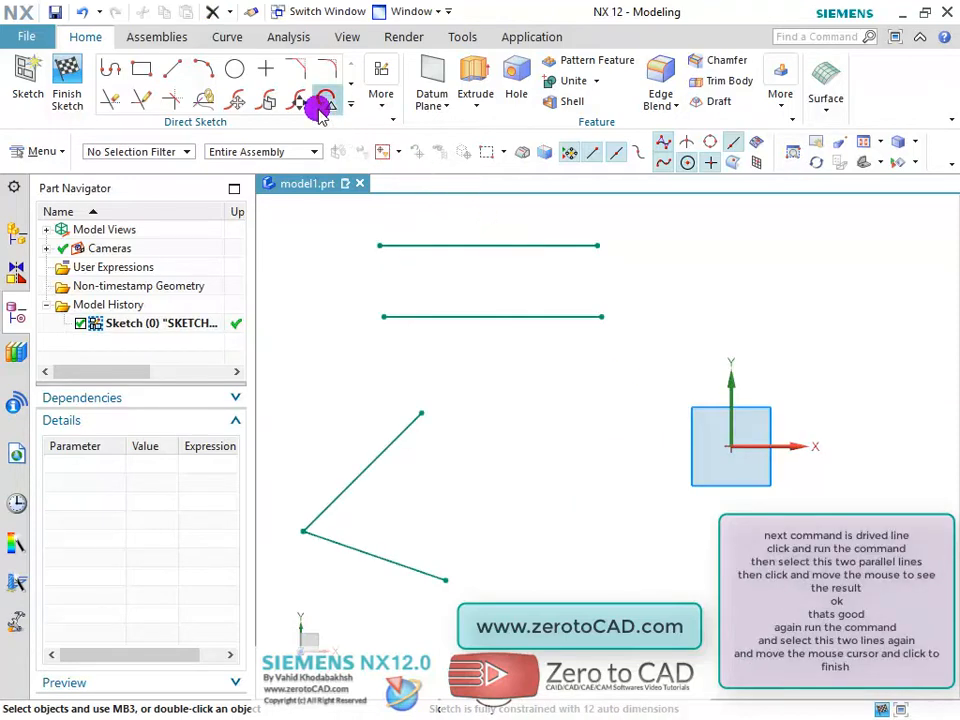
- Create a derived line midway between the two parallel horizontal lines, extending past their right ends
left_click(350, 102)
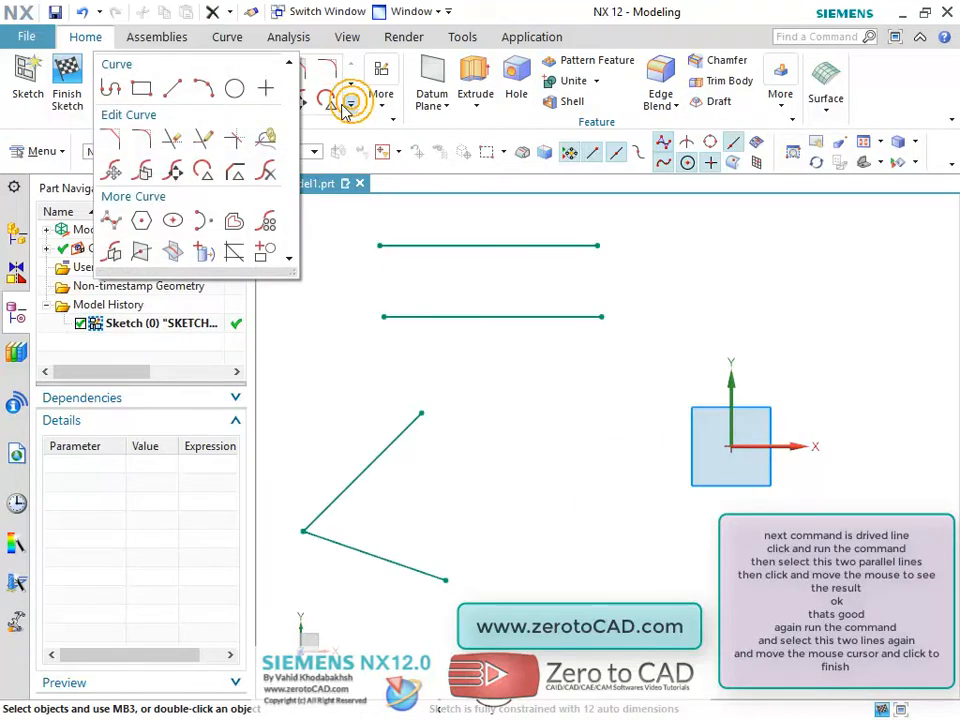
left_click(237, 253)
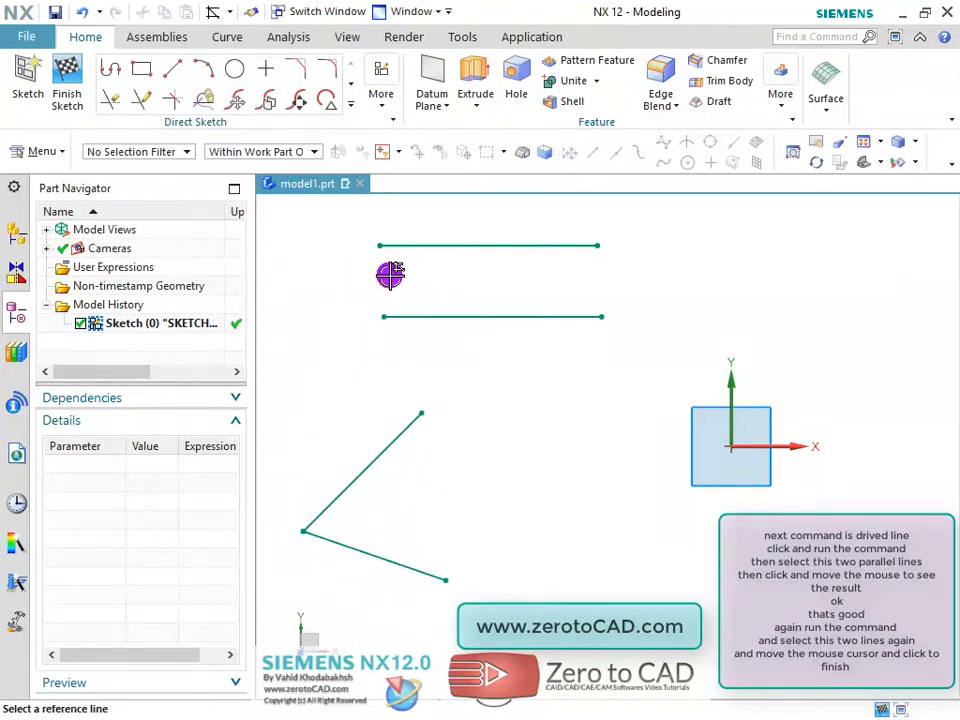
left_click(413, 246)
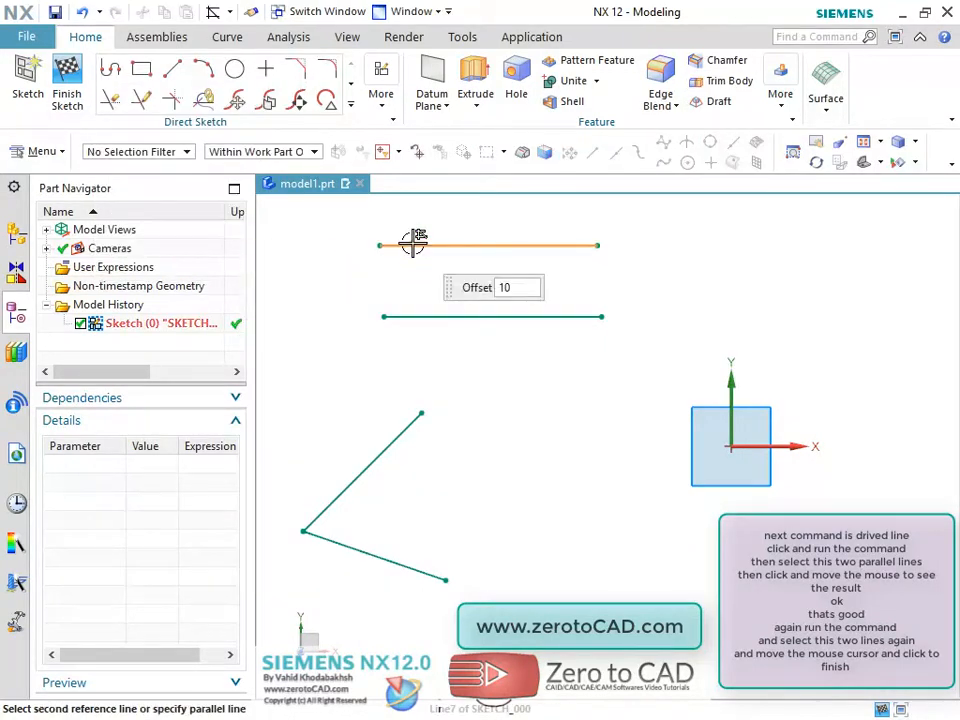
left_click(429, 315)
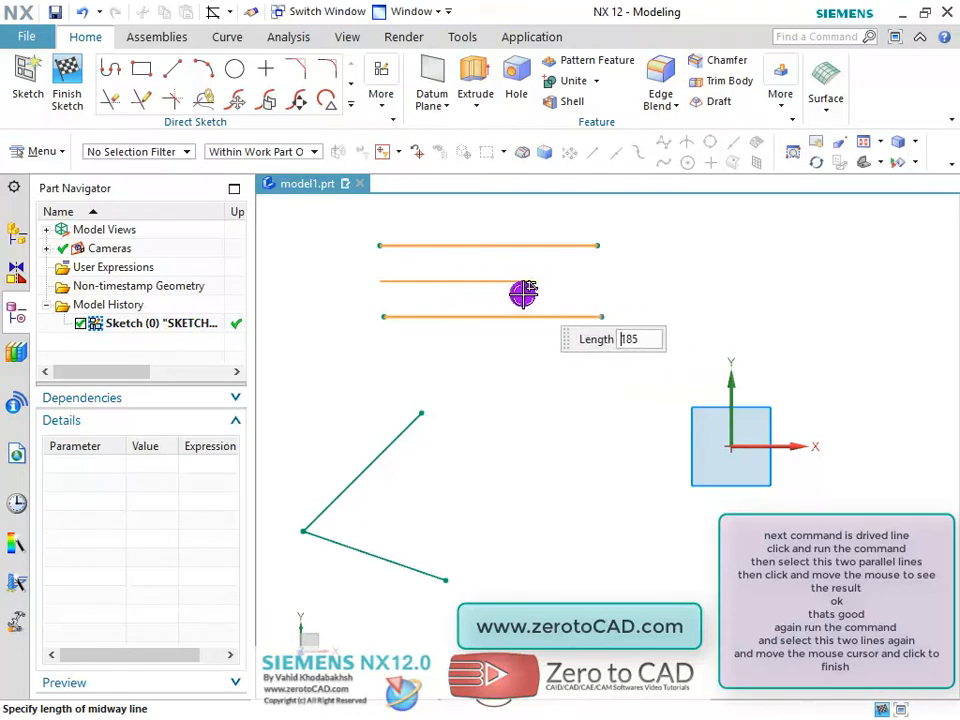
left_click(634, 300)
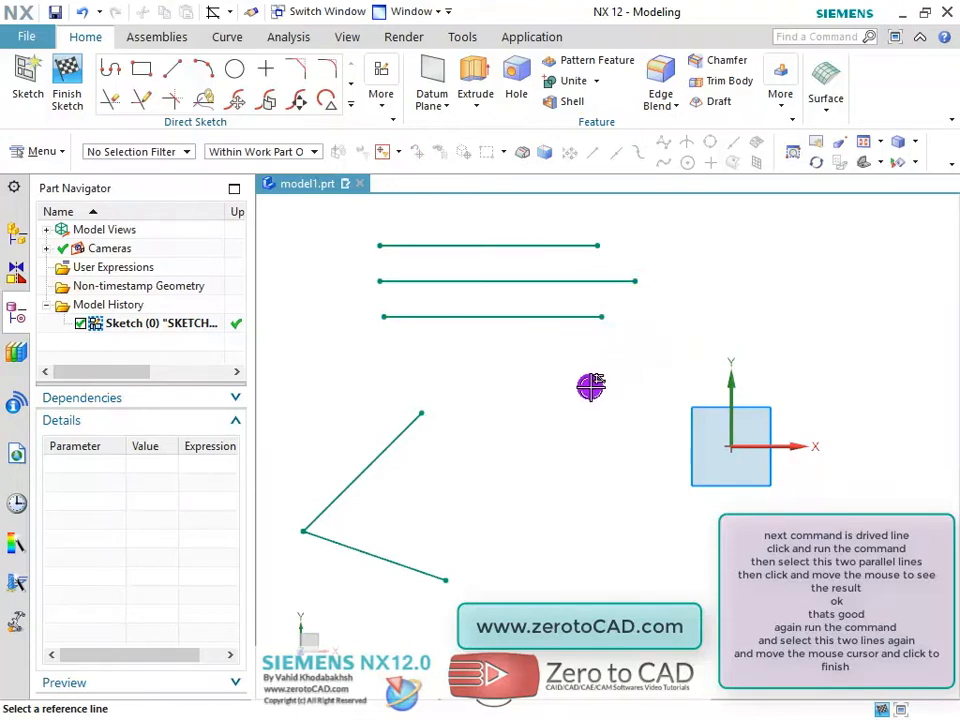
- Create a derived bisector line about 315 mm long between the two angled lines that share an endpoint
left_click(350, 102)
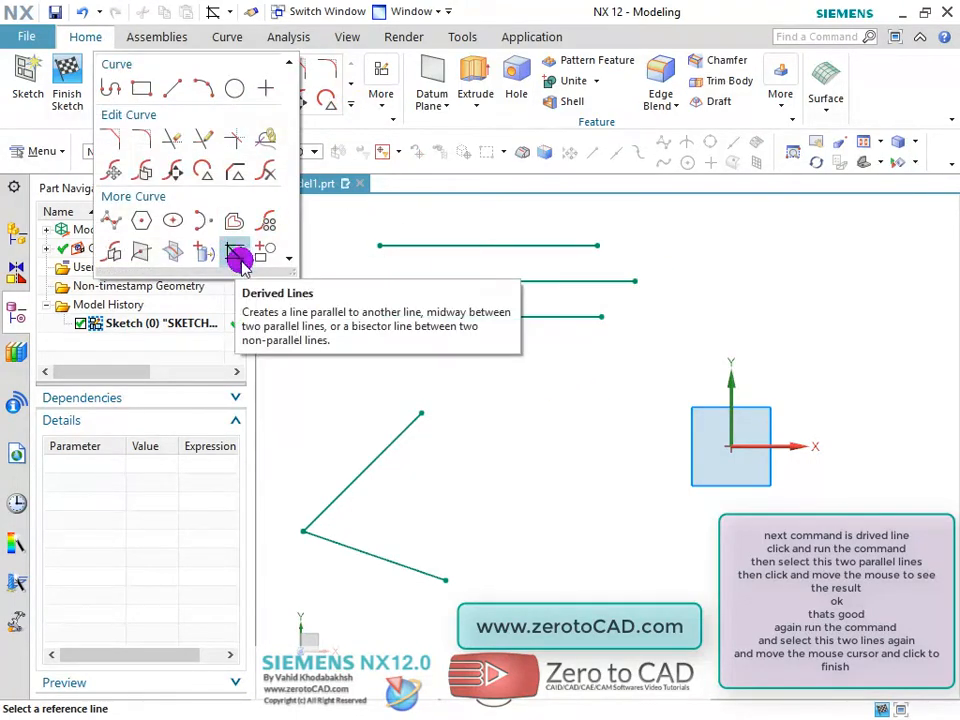
left_click(384, 410)
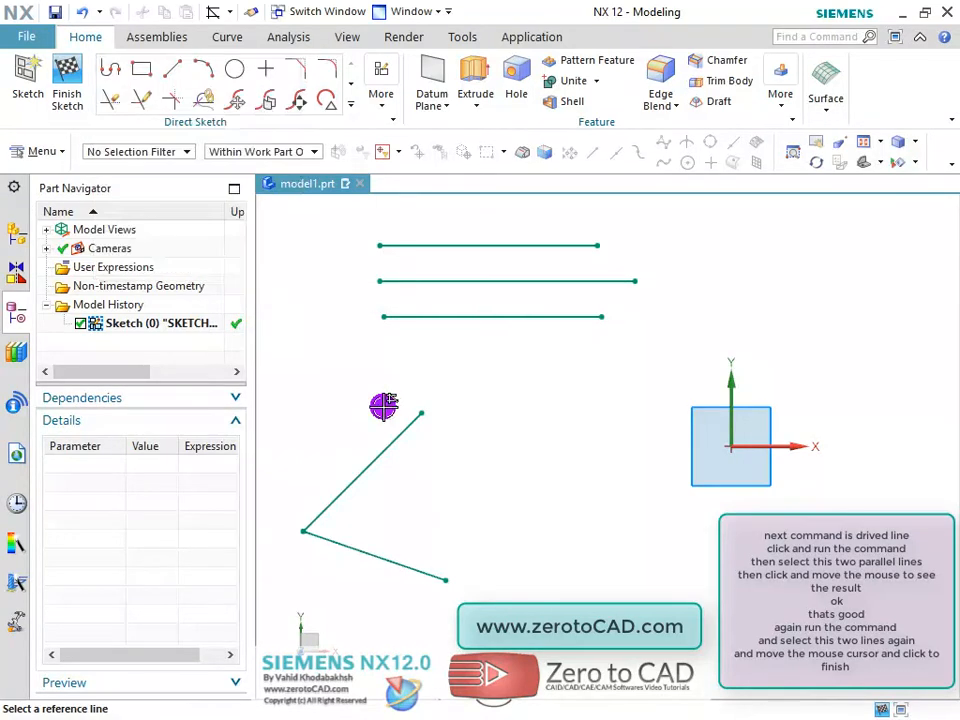
left_click(381, 447)
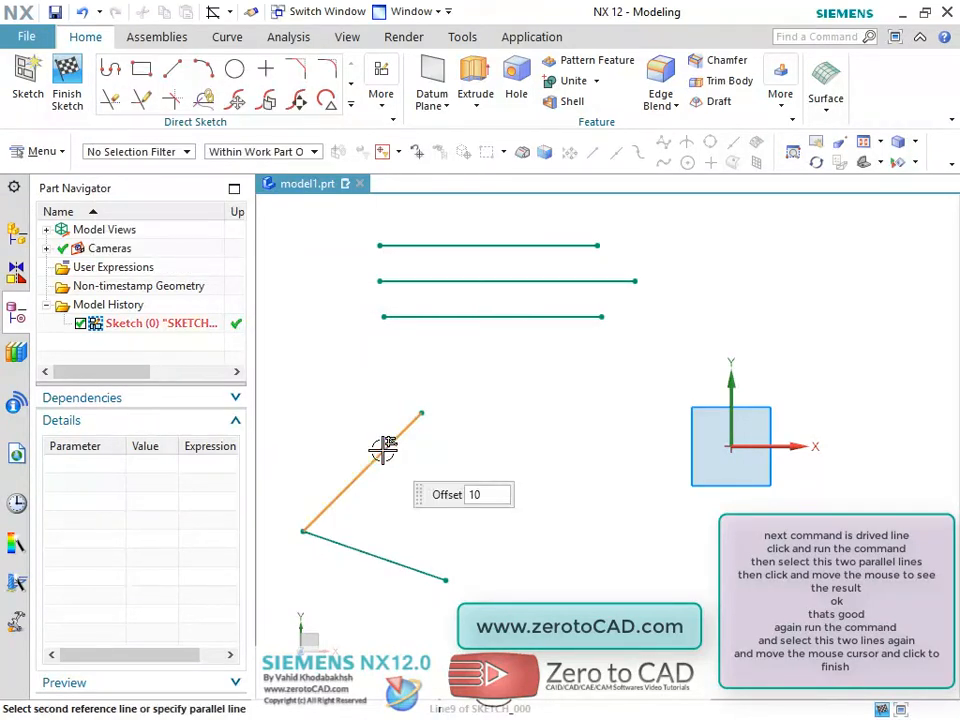
left_click(401, 563)
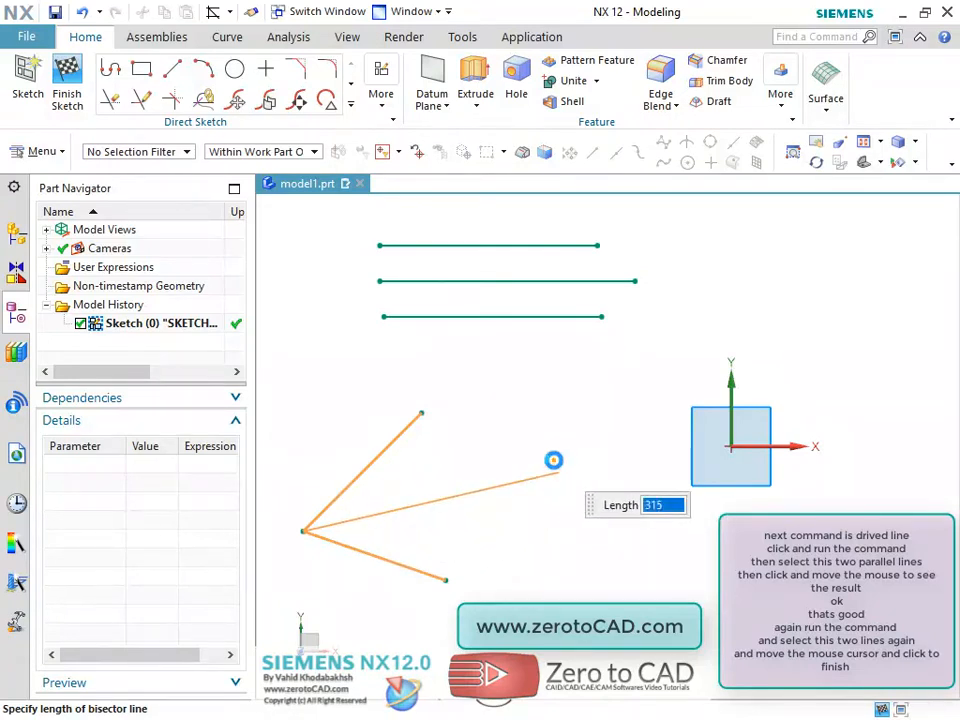
left_click(555, 462)
scroll(587, 400, "down", 1)
scroll(565, 367, "up", 1)
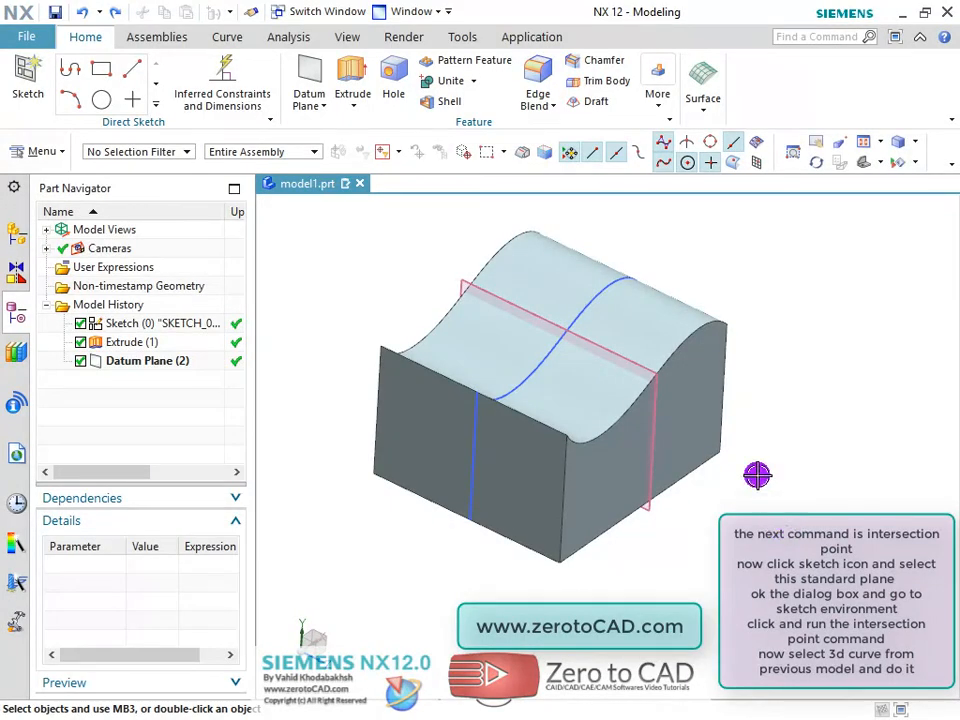
- Create a new On Plane sketch on the datum plane that cuts through the wavy solid
middle_click_drag(604, 360, 586, 348)
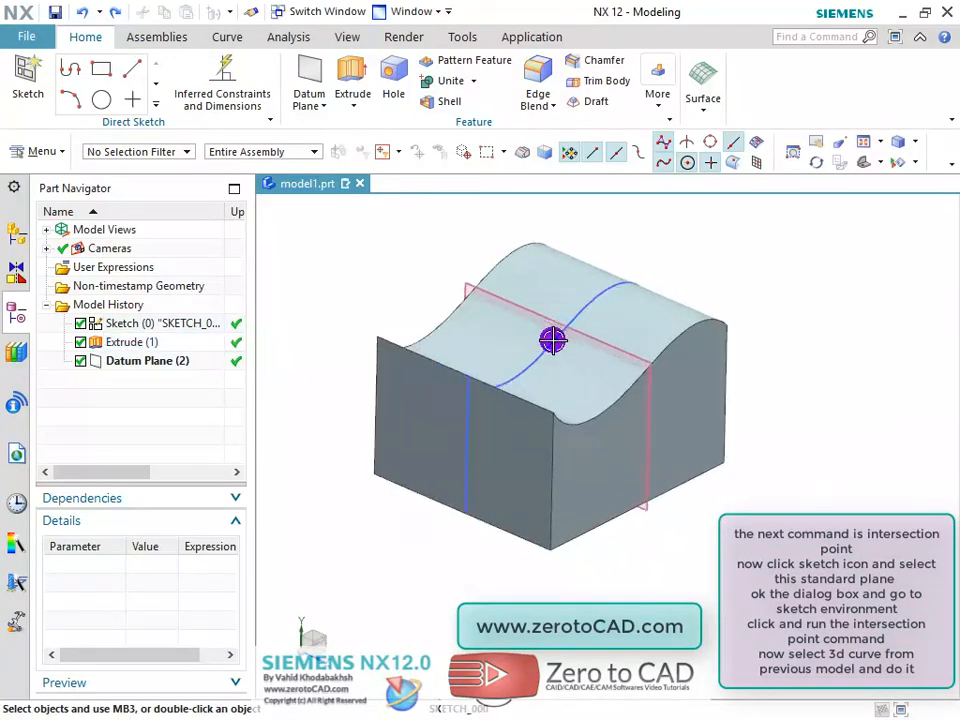
scroll(553, 341, "up", 2)
scroll(553, 341, "down", 2)
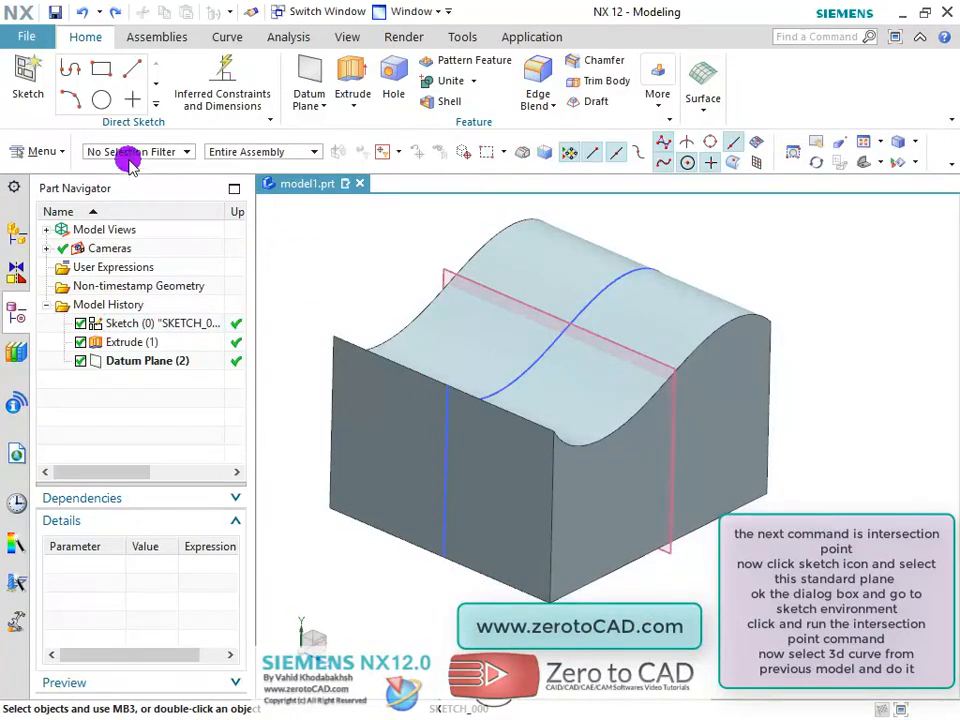
left_click(27, 68)
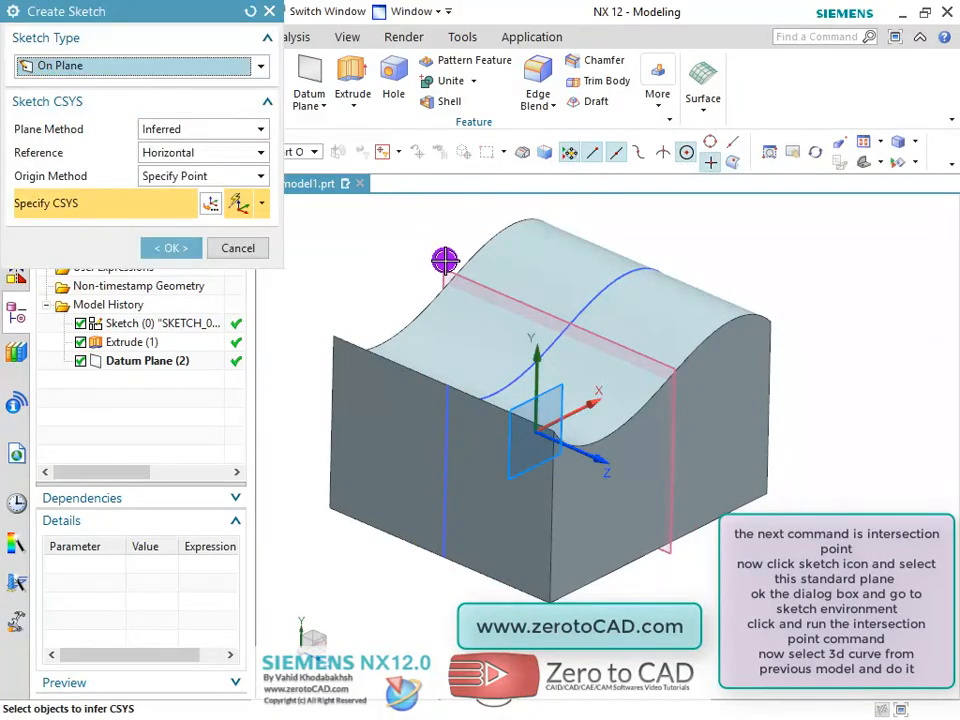
left_click(446, 272)
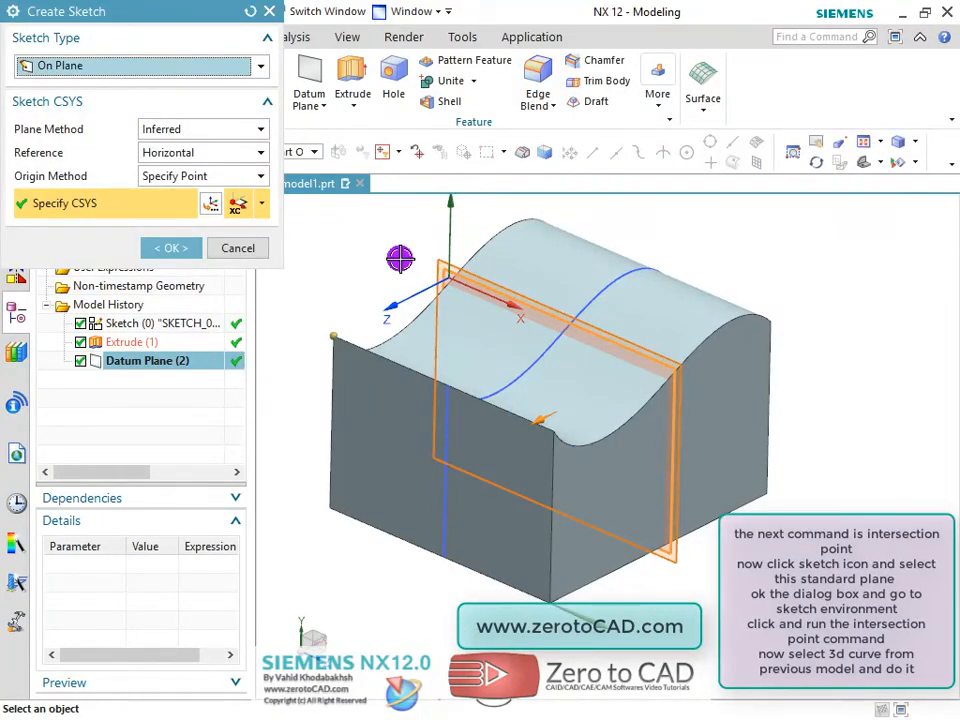
left_click(170, 249)
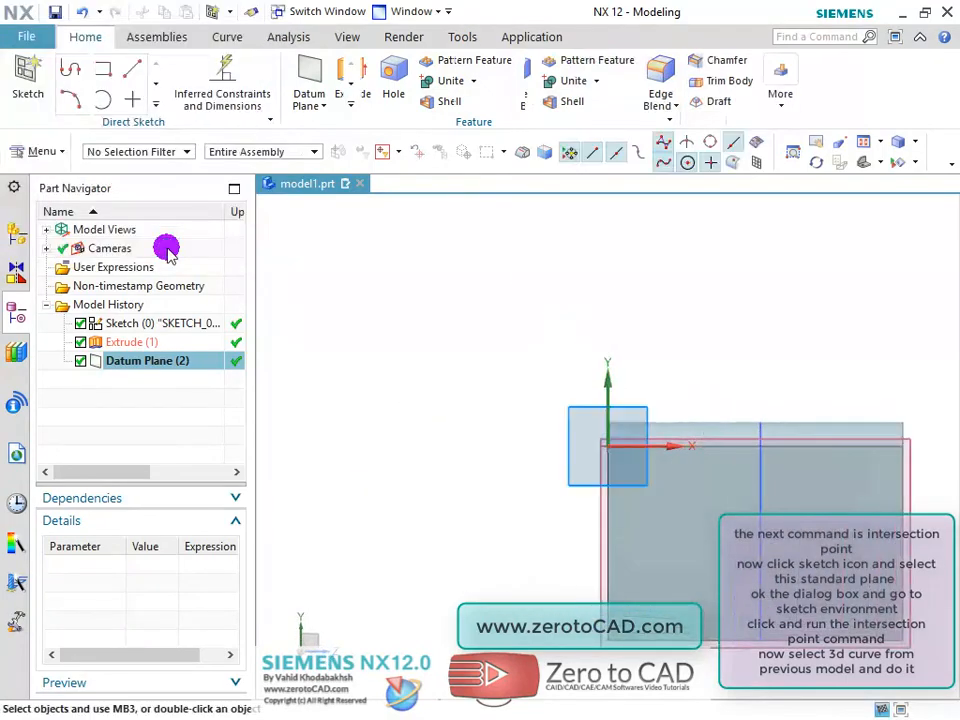
- Create an intersection point where the wavy upper edge of the solid's side face crosses the sketch plane
scroll(676, 312, "up", 3)
scroll(685, 348, "down", 5)
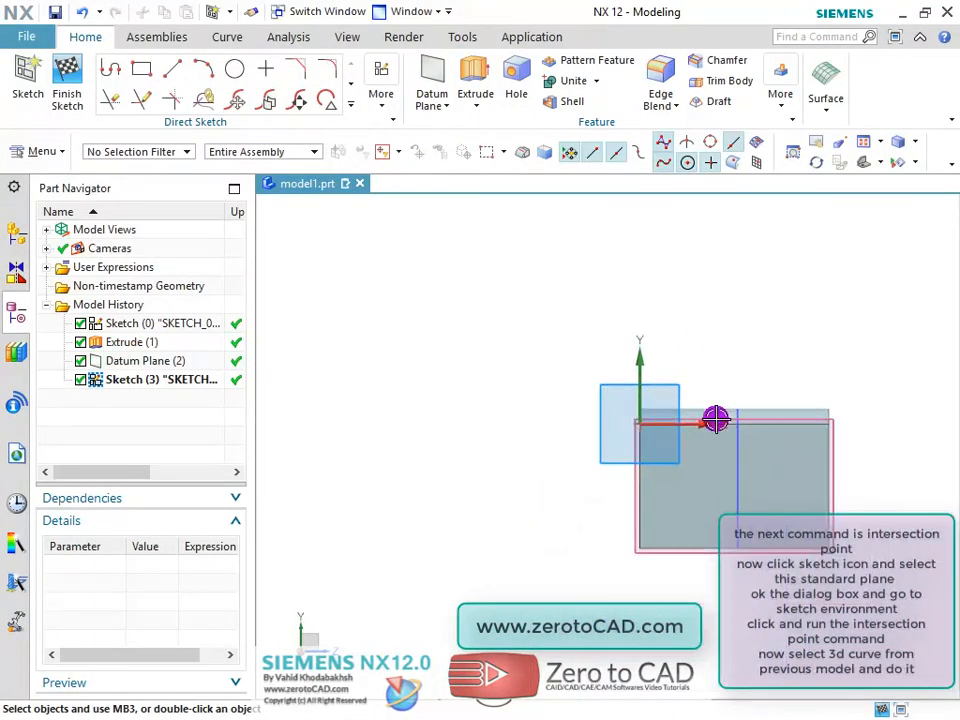
scroll(832, 558, "up", 2)
mouse_move(755, 452)
middle_mouse_down()
mouse_move(694, 501)
mouse_move(703, 476)
middle_mouse_up()
left_click(351, 103)
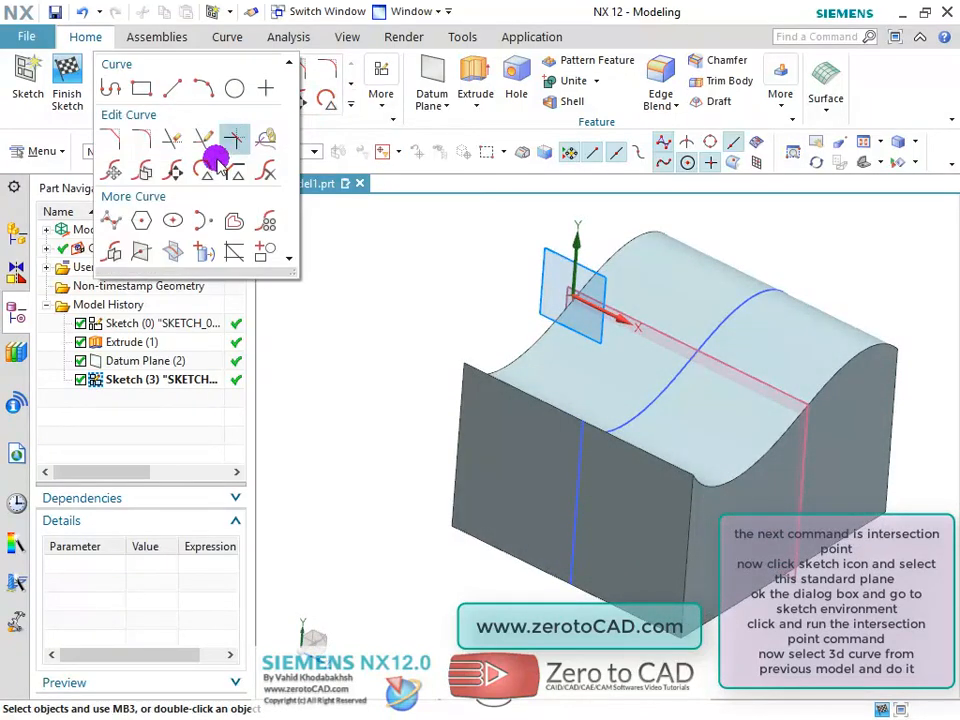
left_click(140, 254)
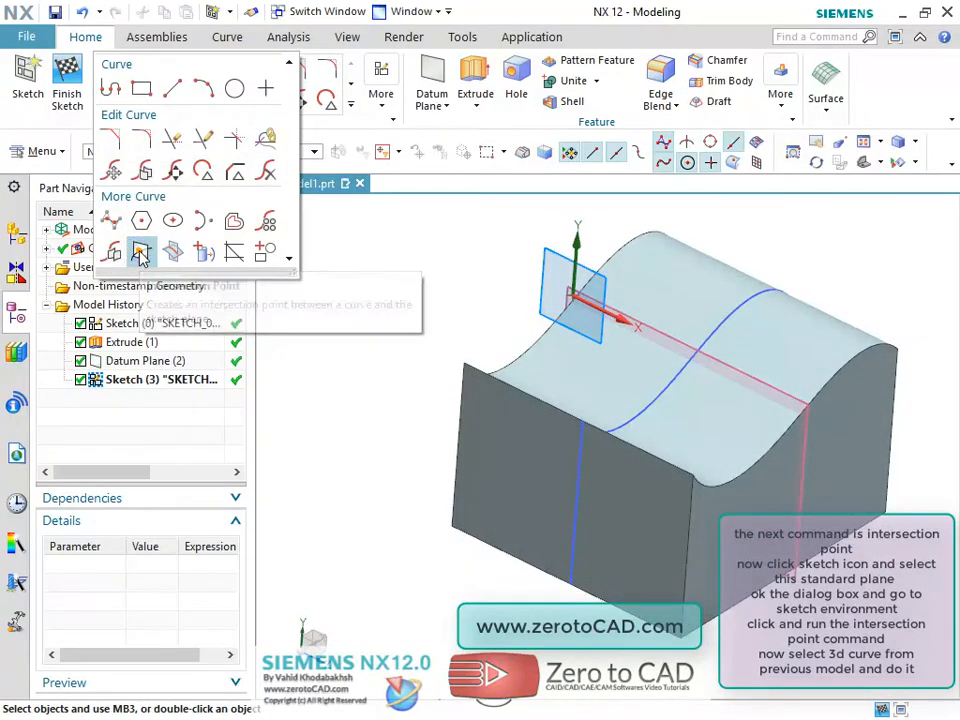
left_click(768, 452)
middle_click_drag(765, 454, 758, 427)
scroll(758, 427, "down", 2)
scroll(872, 551, "up", 3)
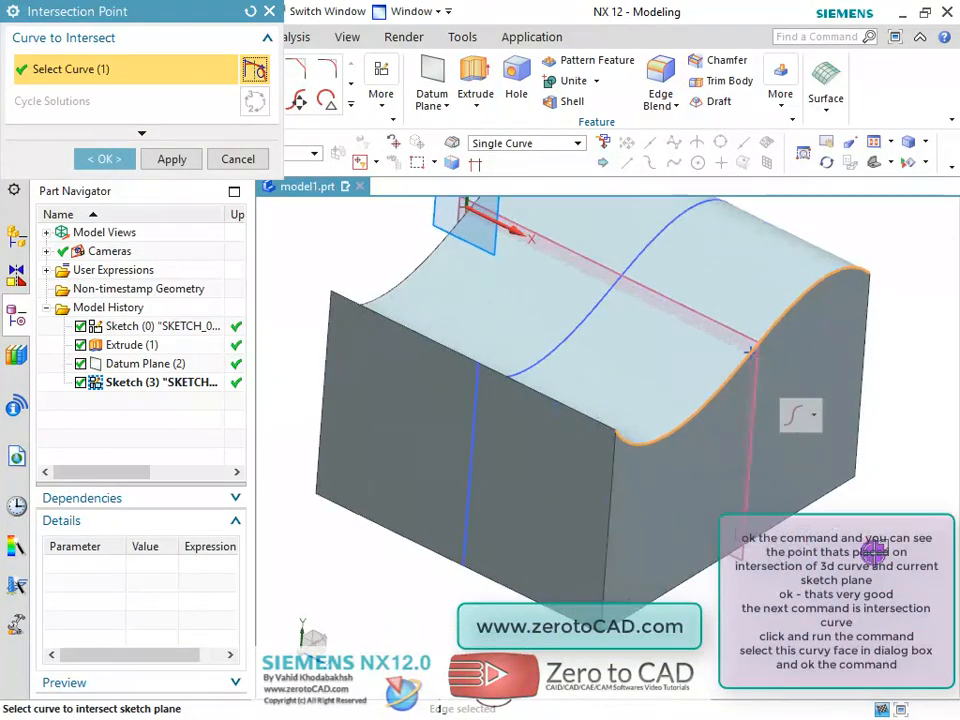
scroll(800, 376, "up", 1)
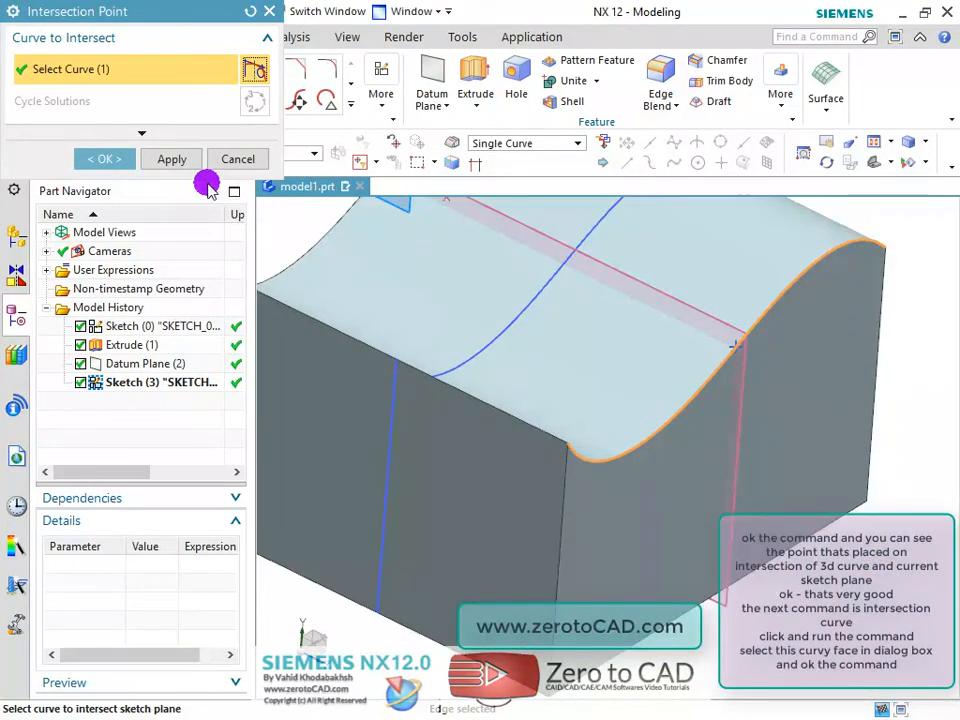
left_click(104, 159)
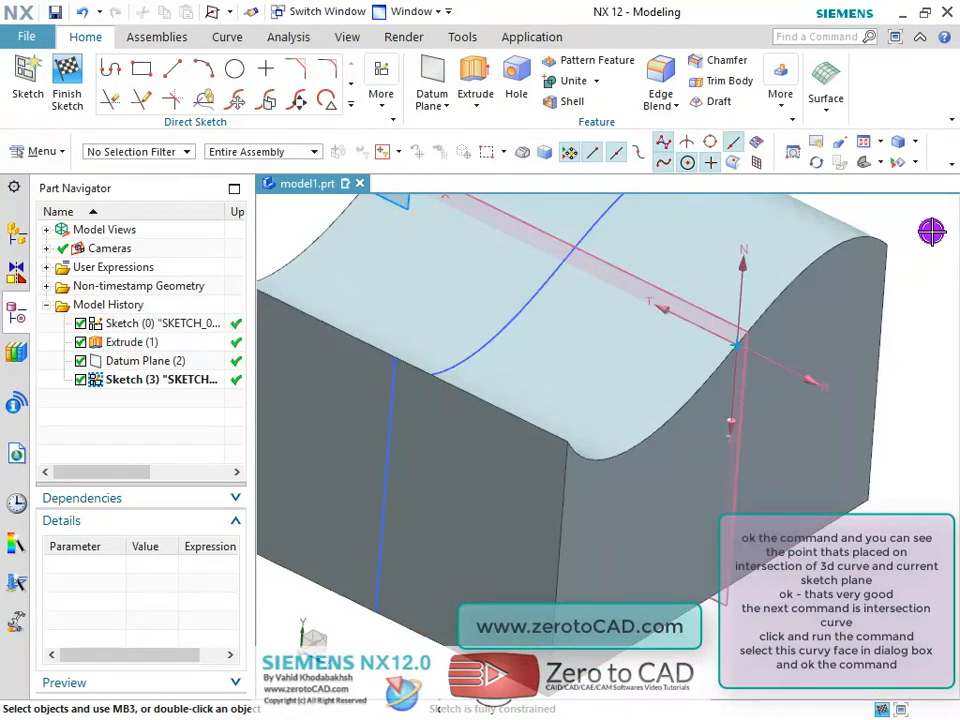
- Examine the intersection point in Wireframe with Hidden Edges display and restore Shaded with Edges
left_click(914, 146)
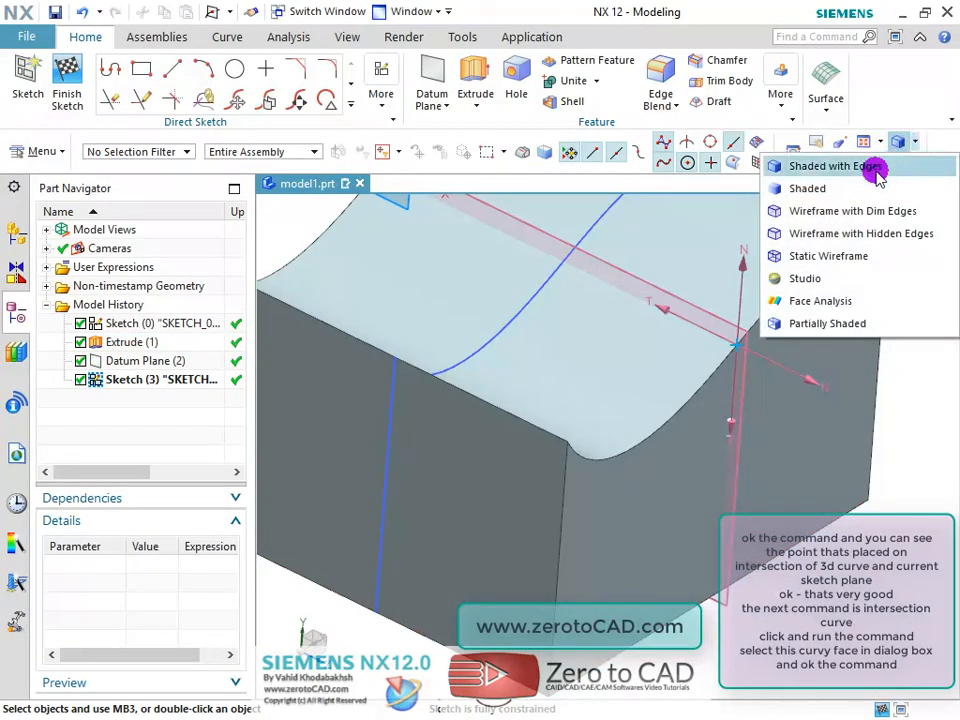
left_click(790, 233)
middle_click_drag(790, 403, 848, 335)
left_click(914, 166)
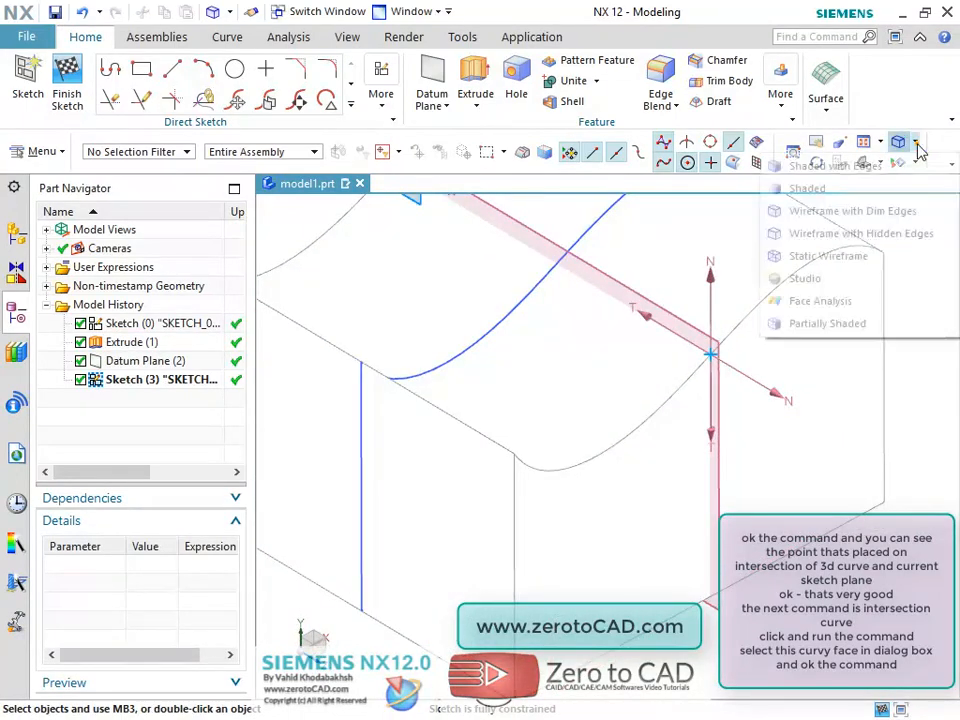
left_click(810, 165)
mouse_move(751, 374)
middle_mouse_down()
mouse_move(748, 336)
mouse_move(801, 266)
middle_mouse_up()
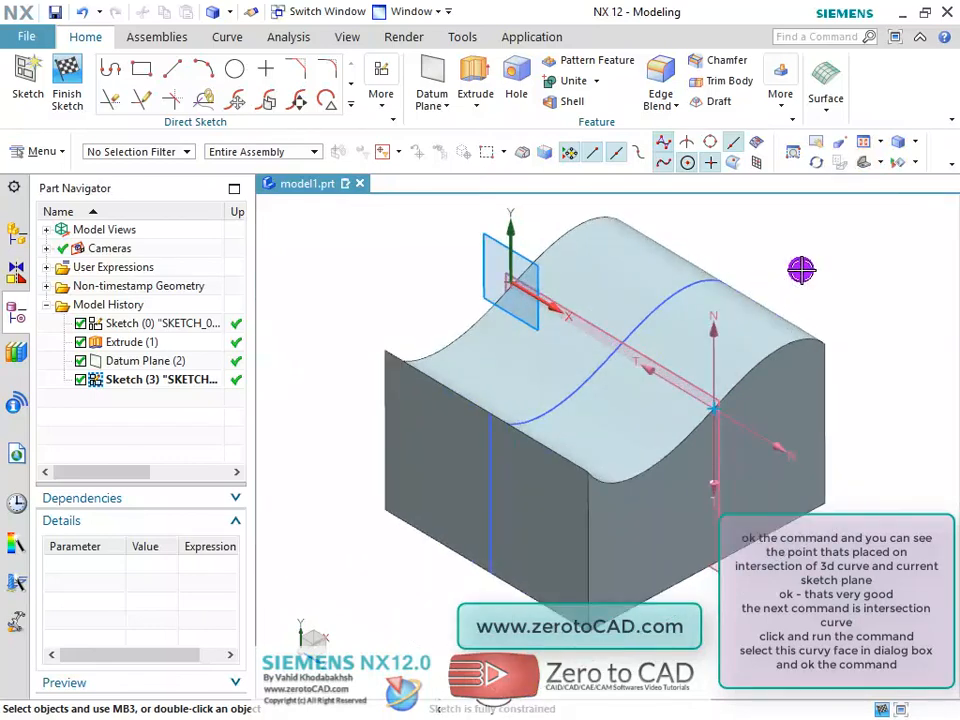
- Create an intersection curve where the solid's wavy top face crosses the current sketch plane
left_click(350, 104)
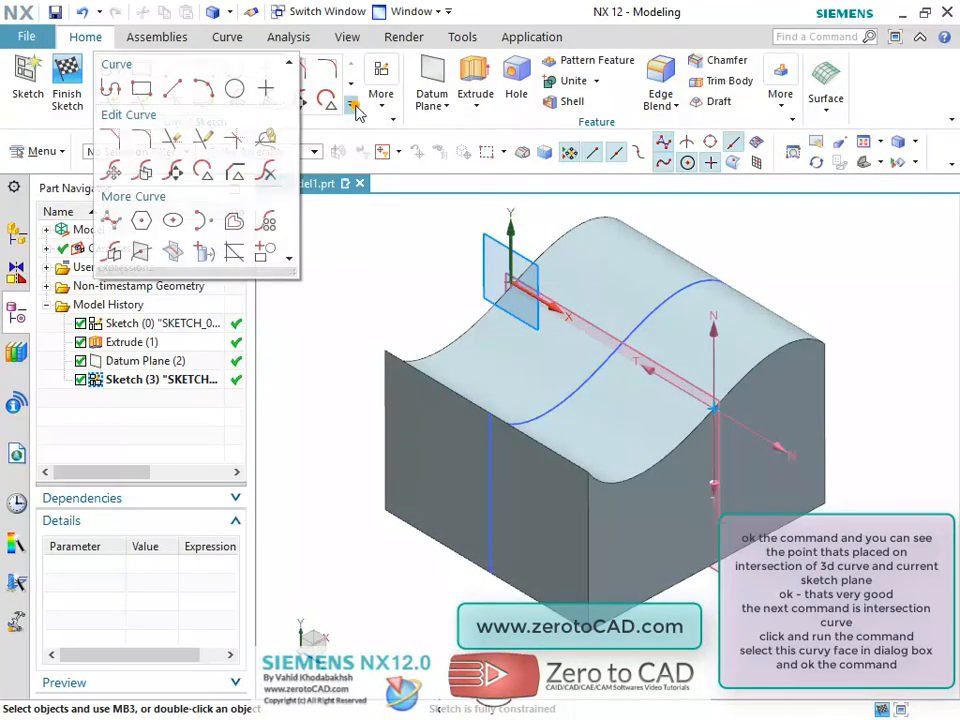
left_click(170, 254)
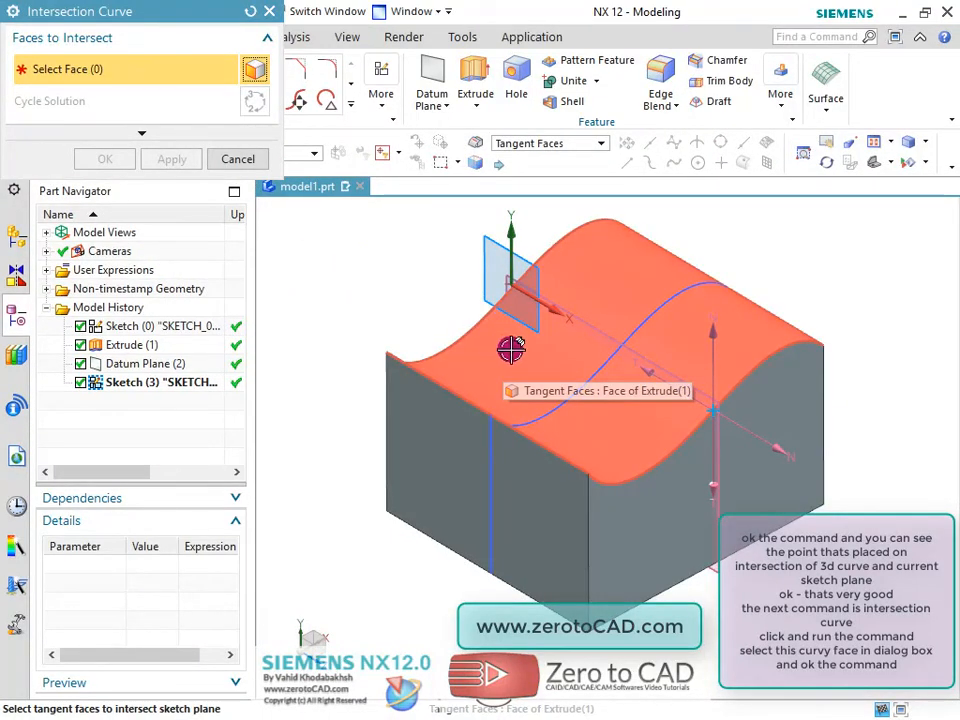
left_click(496, 344)
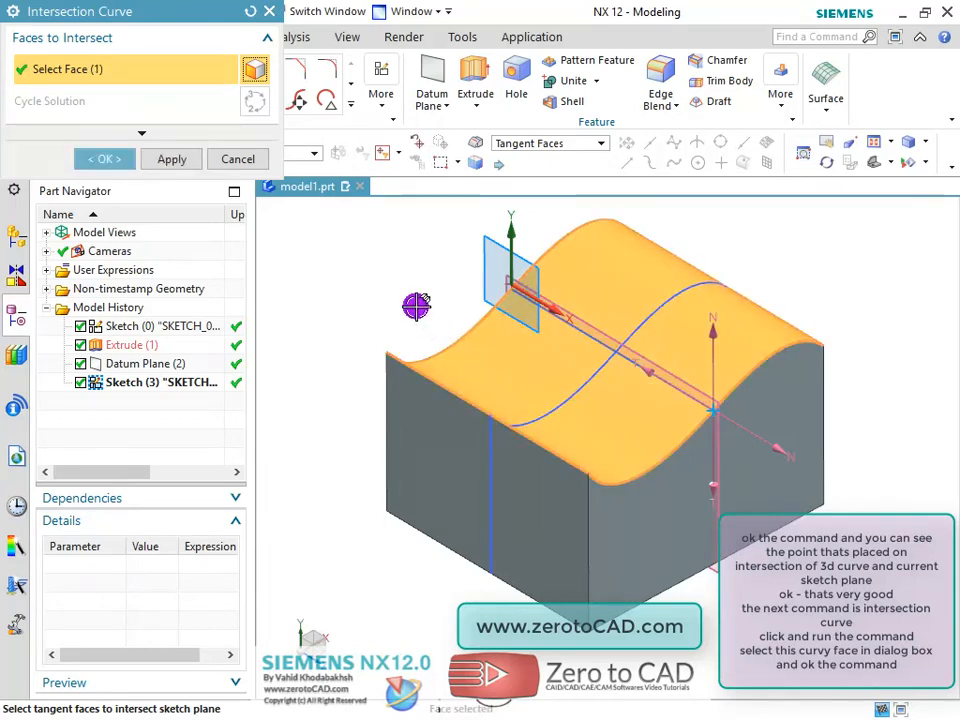
left_click(106, 160)
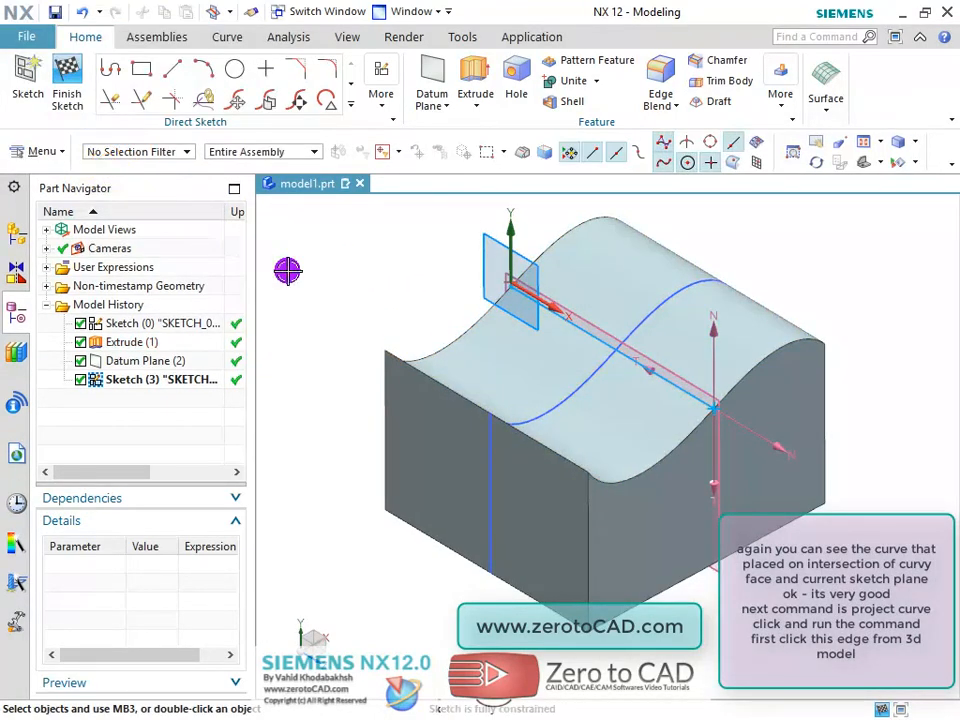
- Examine the intersection curve in Wireframe with Hidden Edges display and restore Shaded with Edges
scroll(675, 360, "down", 1)
scroll(736, 296, "up", 1)
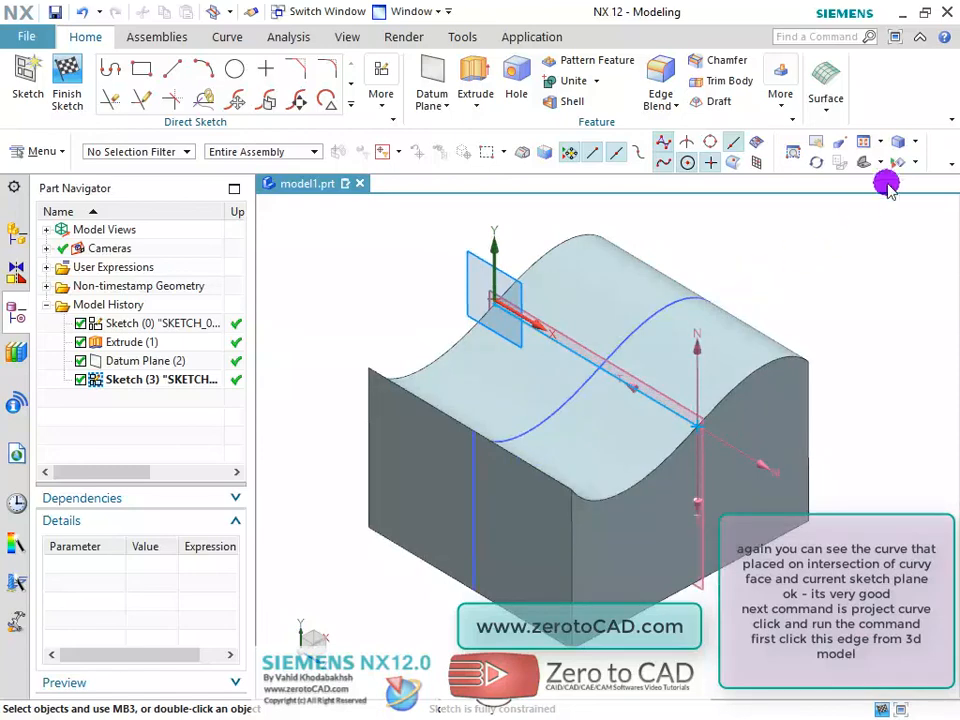
left_click(917, 145)
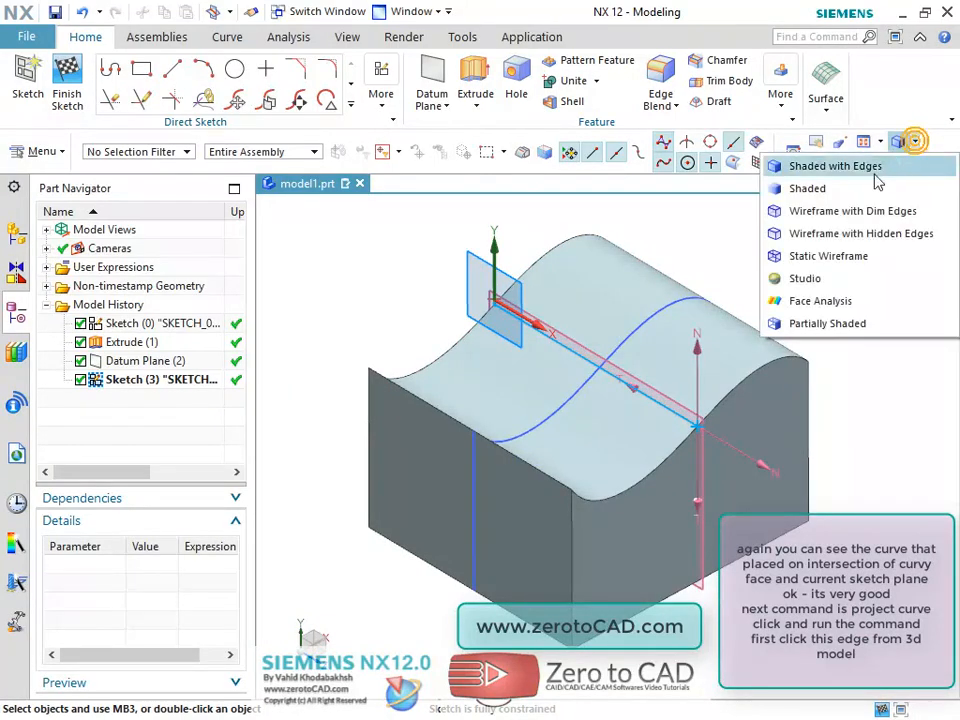
left_click(812, 233)
middle_click_drag(812, 233, 789, 291)
scroll(588, 389, "up", 2)
scroll(588, 389, "down", 3)
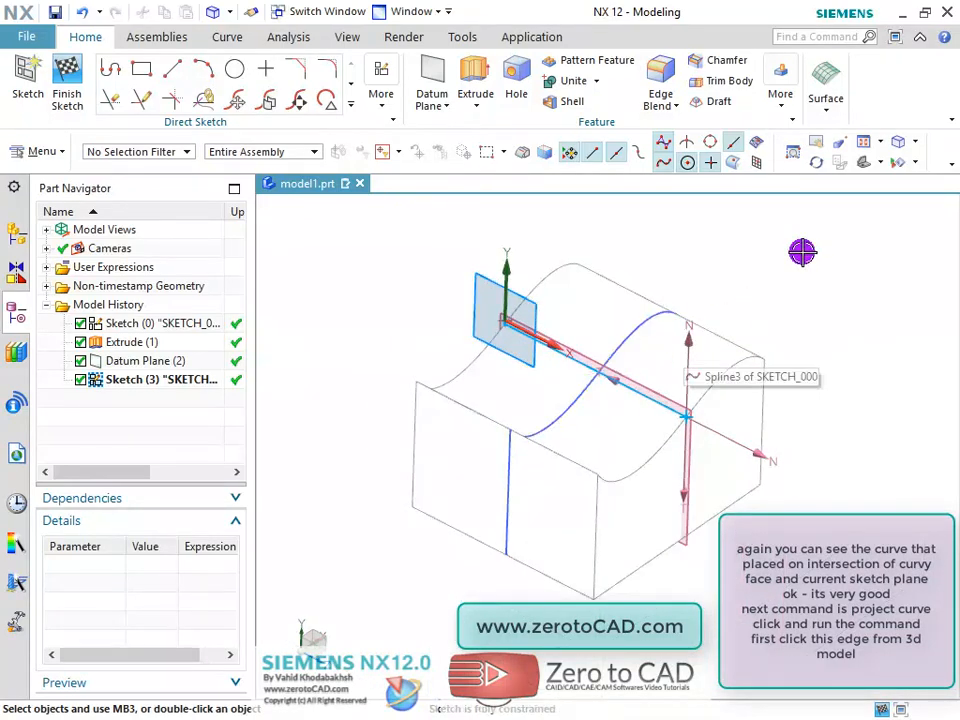
left_click(917, 145)
left_click(864, 172)
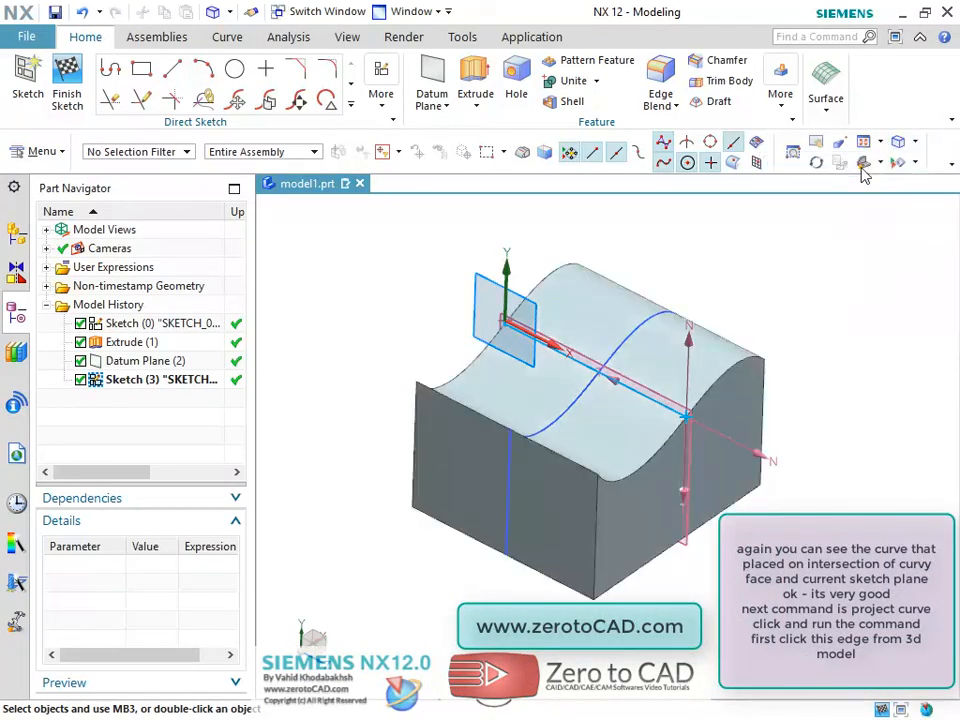
- Project the outer vertical edge of the solid's flat front face onto the current sketch plane
left_click(351, 104)
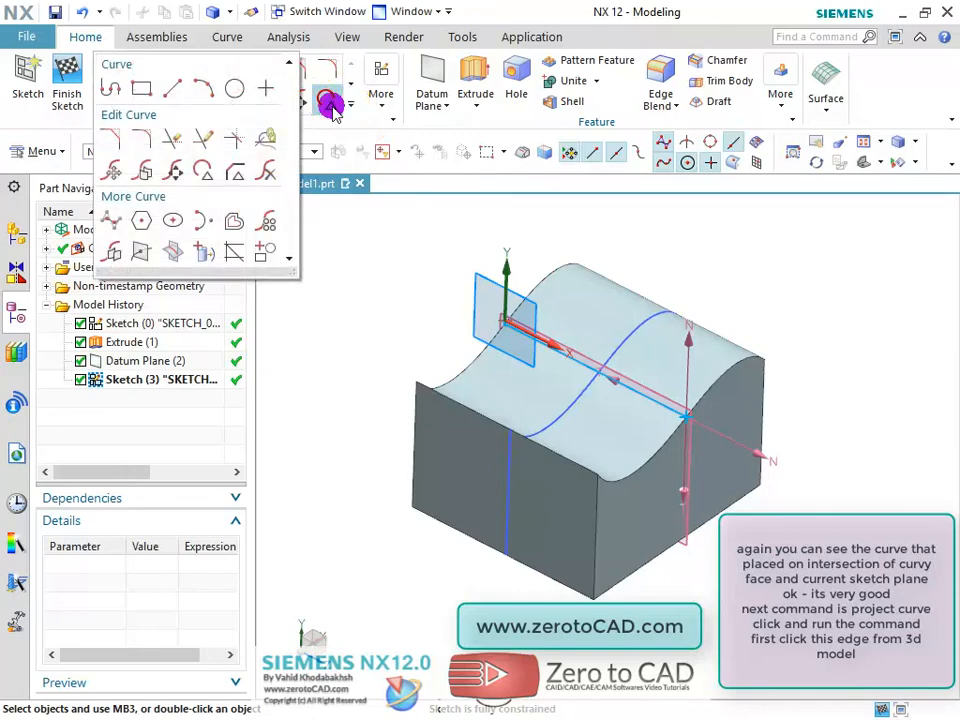
left_click(201, 253)
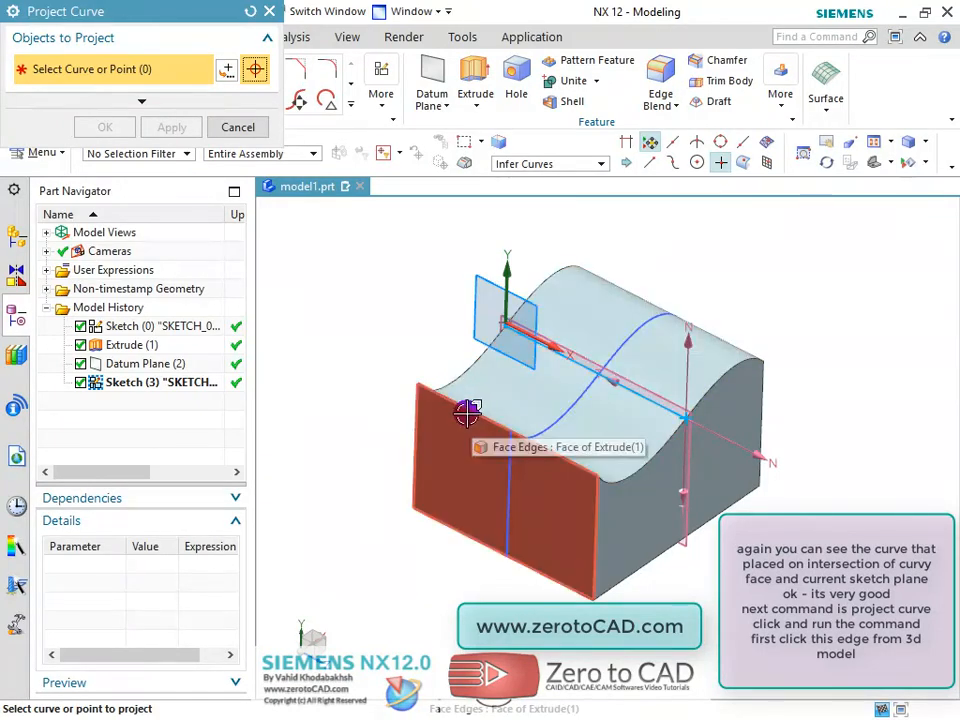
left_click(417, 408)
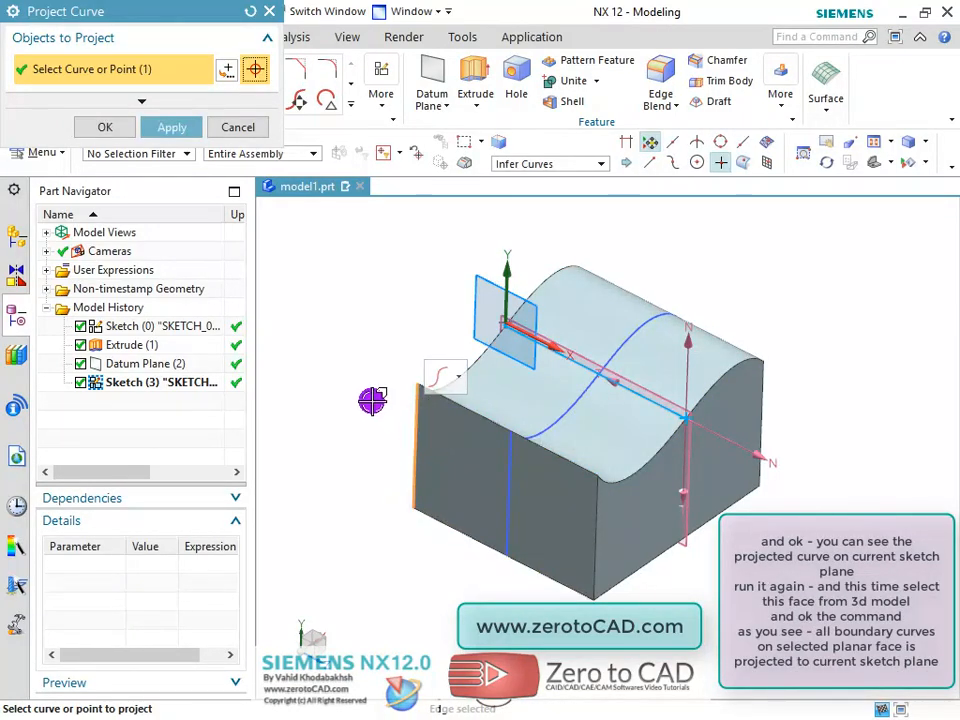
left_click(105, 127)
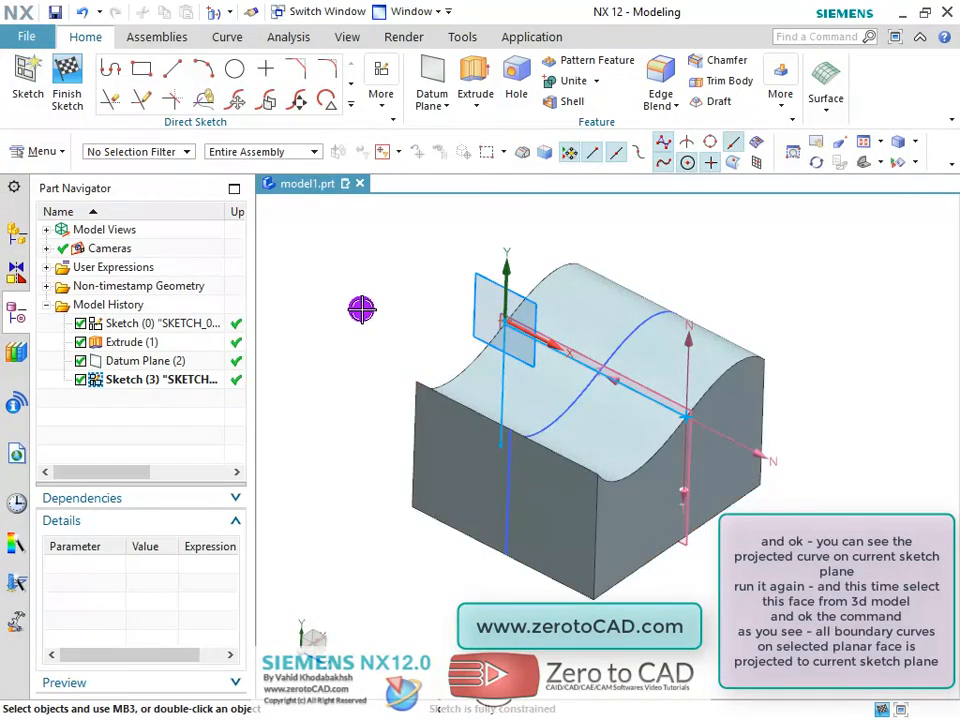
- Project all boundary edges of the solid's flat front face onto the current sketch plane
left_click(350, 102)
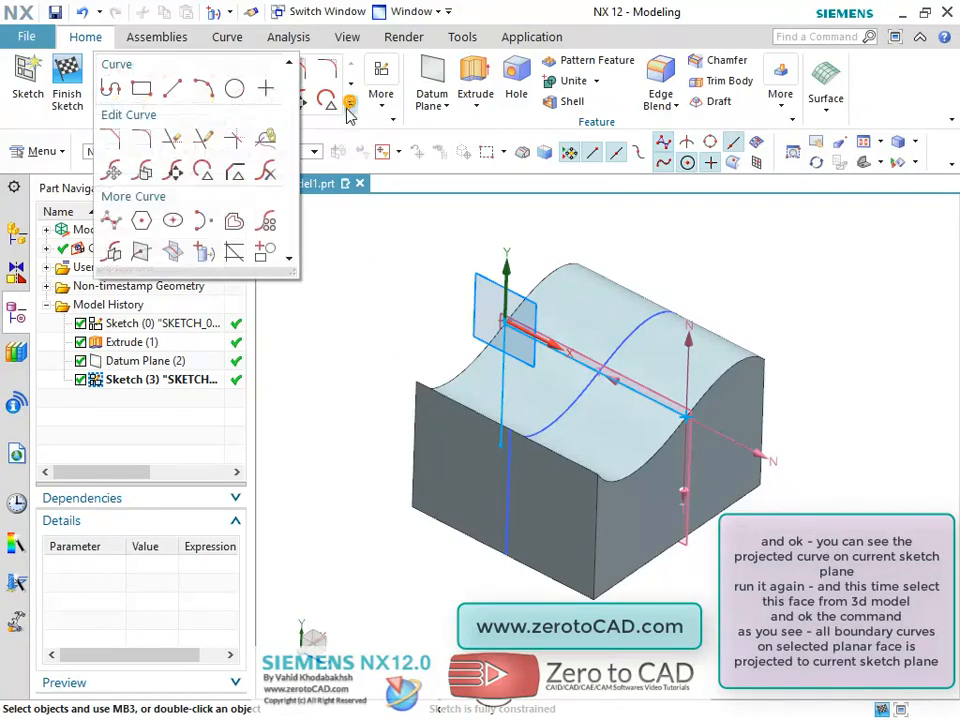
left_click(242, 220)
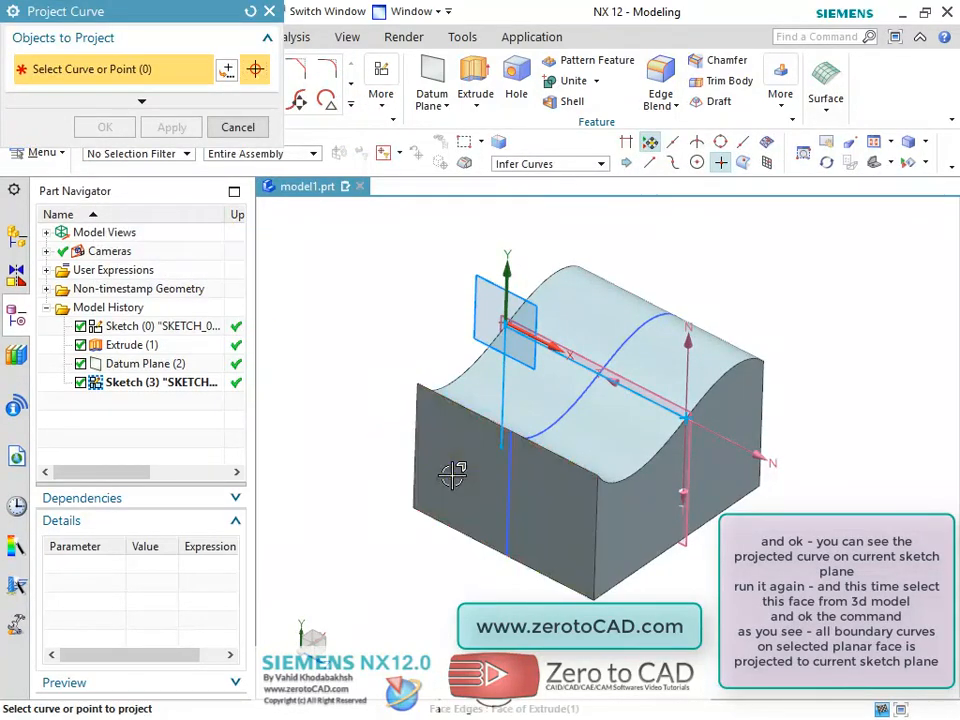
left_click(448, 471)
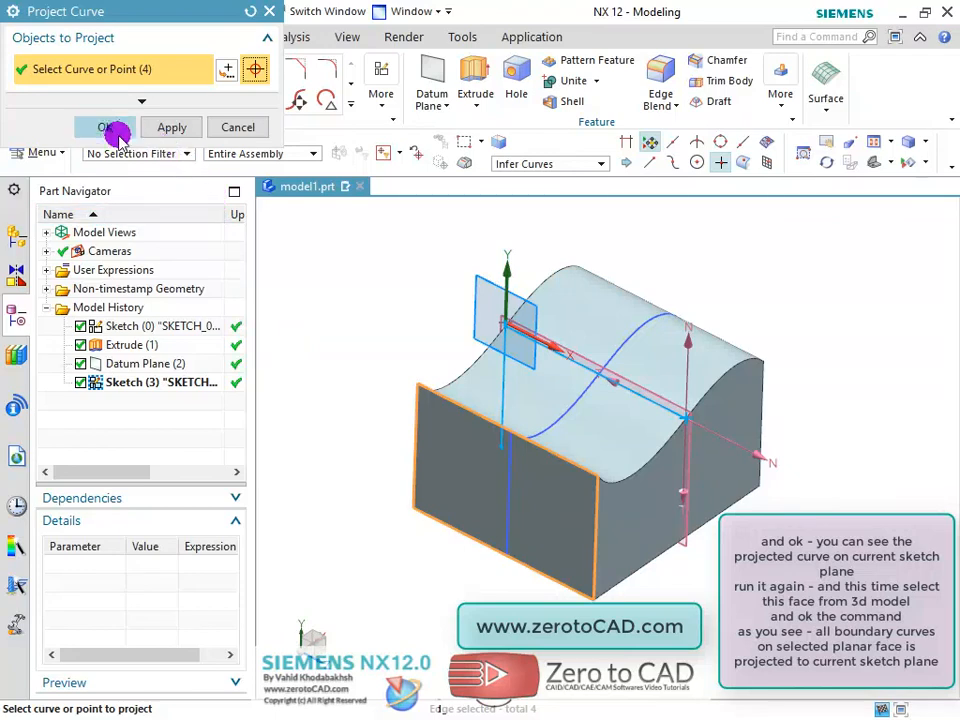
left_click(117, 132)
- Examine the projected face boundary on the sketch plane in Wireframe with Hidden Edges display
scroll(617, 418, "up", 2)
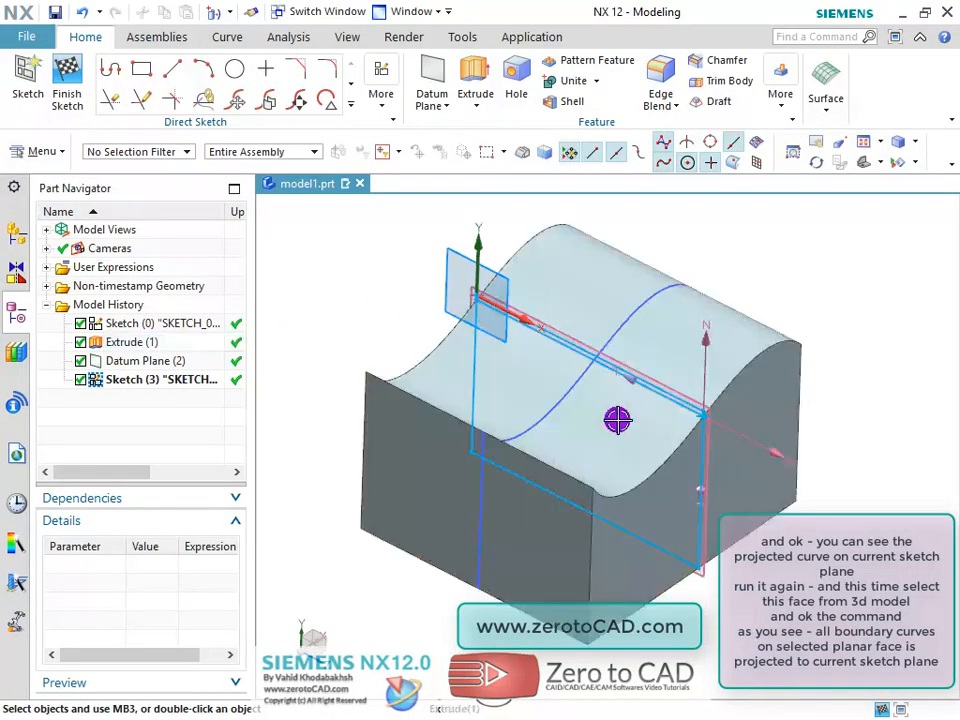
left_click(910, 143)
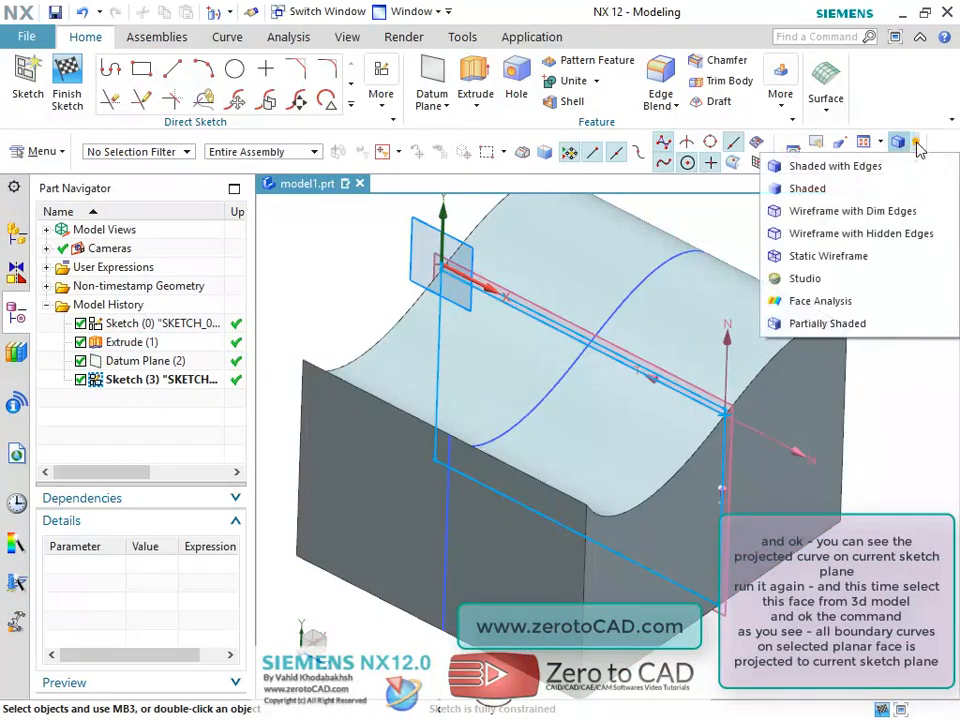
left_click(818, 233)
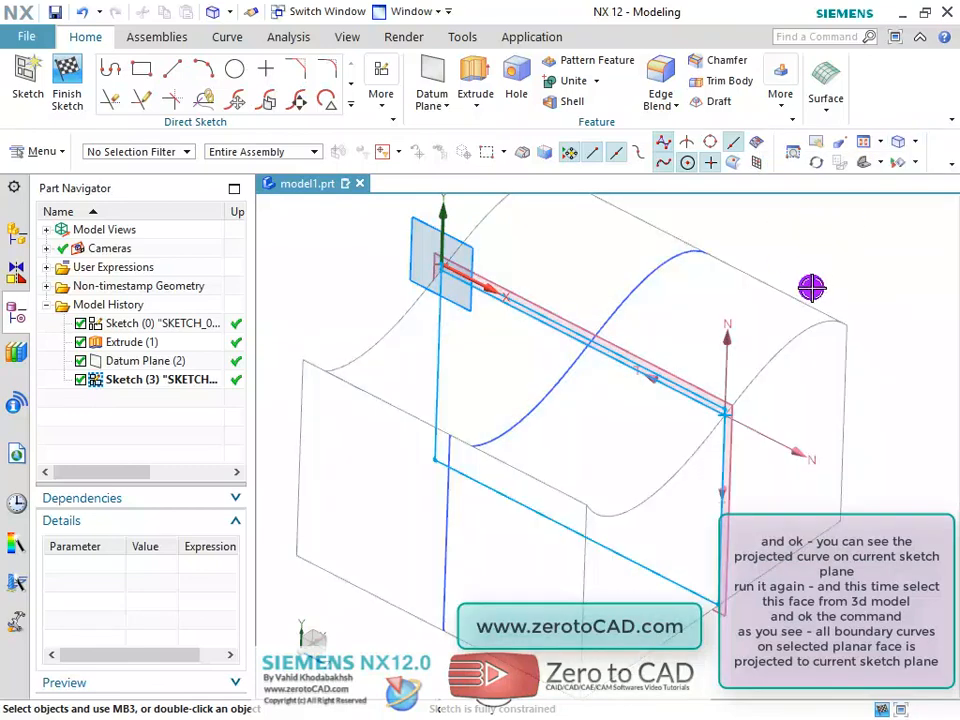
middle_click_drag(928, 287, 815, 282)
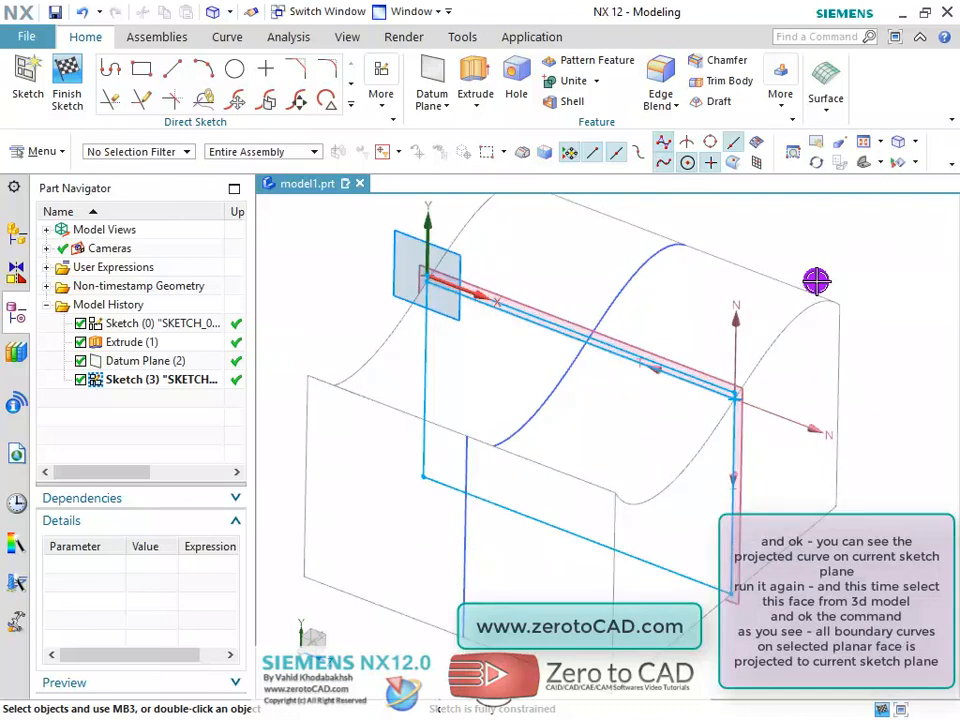